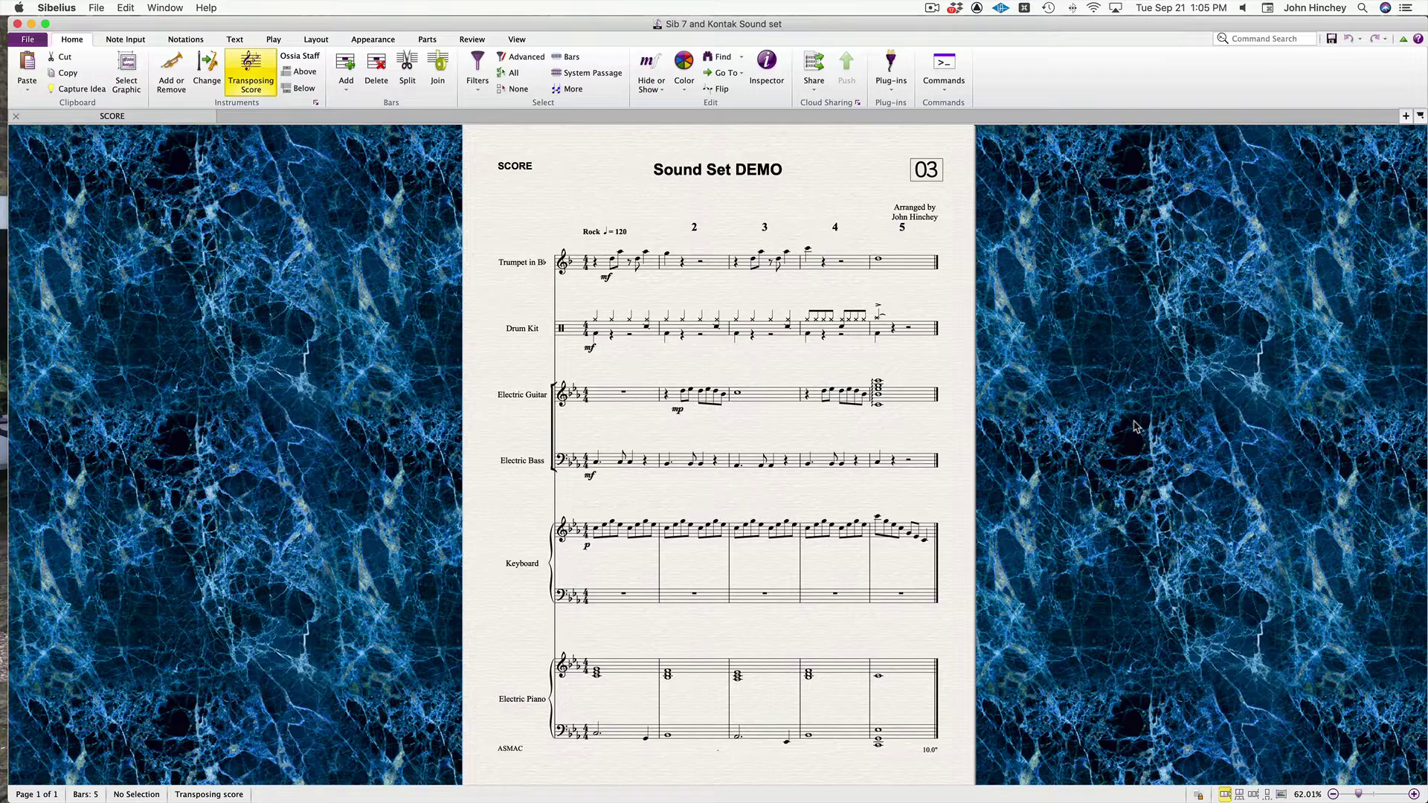
# Rewind the Sound Set DEMO score to its start, play it through, then stop playback.
pyautogui.click(272, 41)
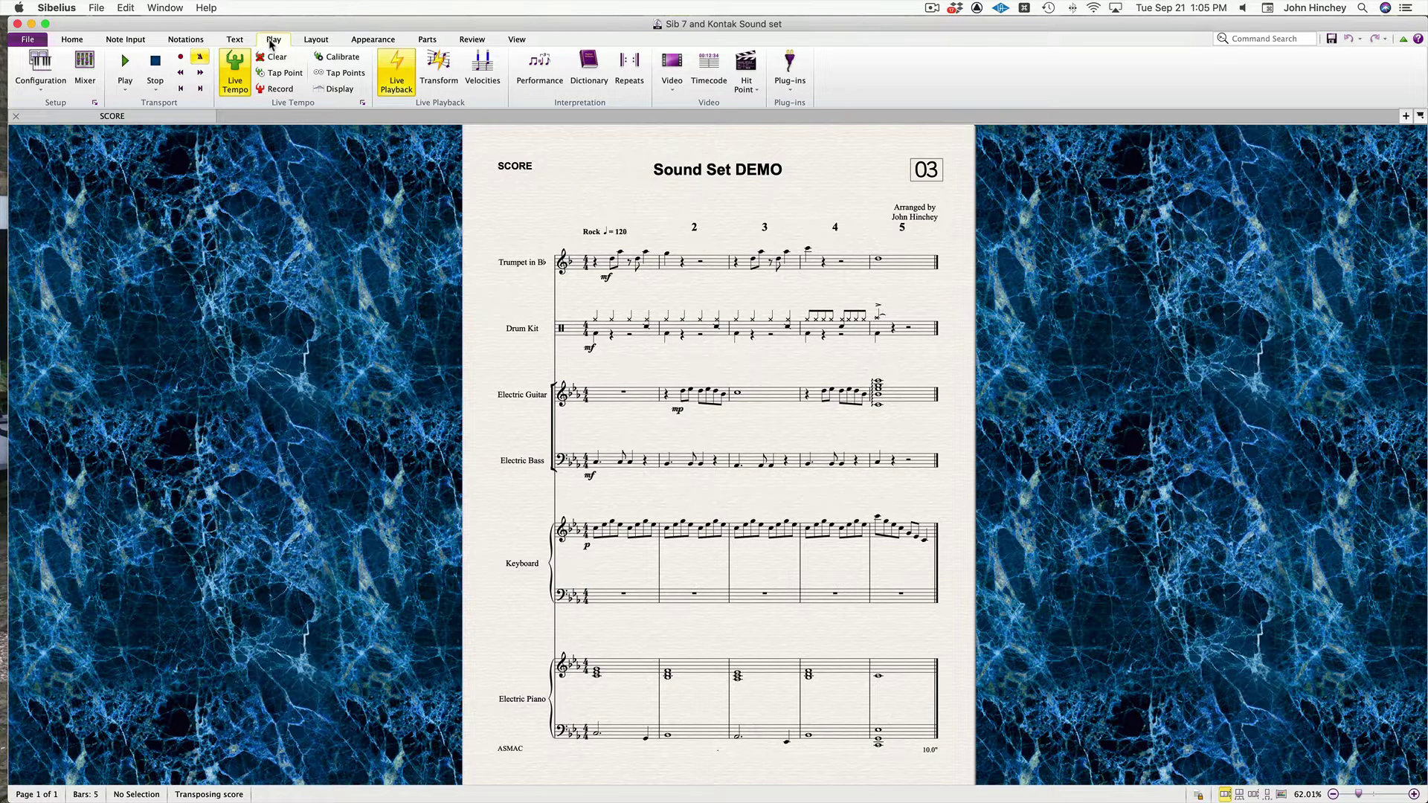
pyautogui.click(315, 41)
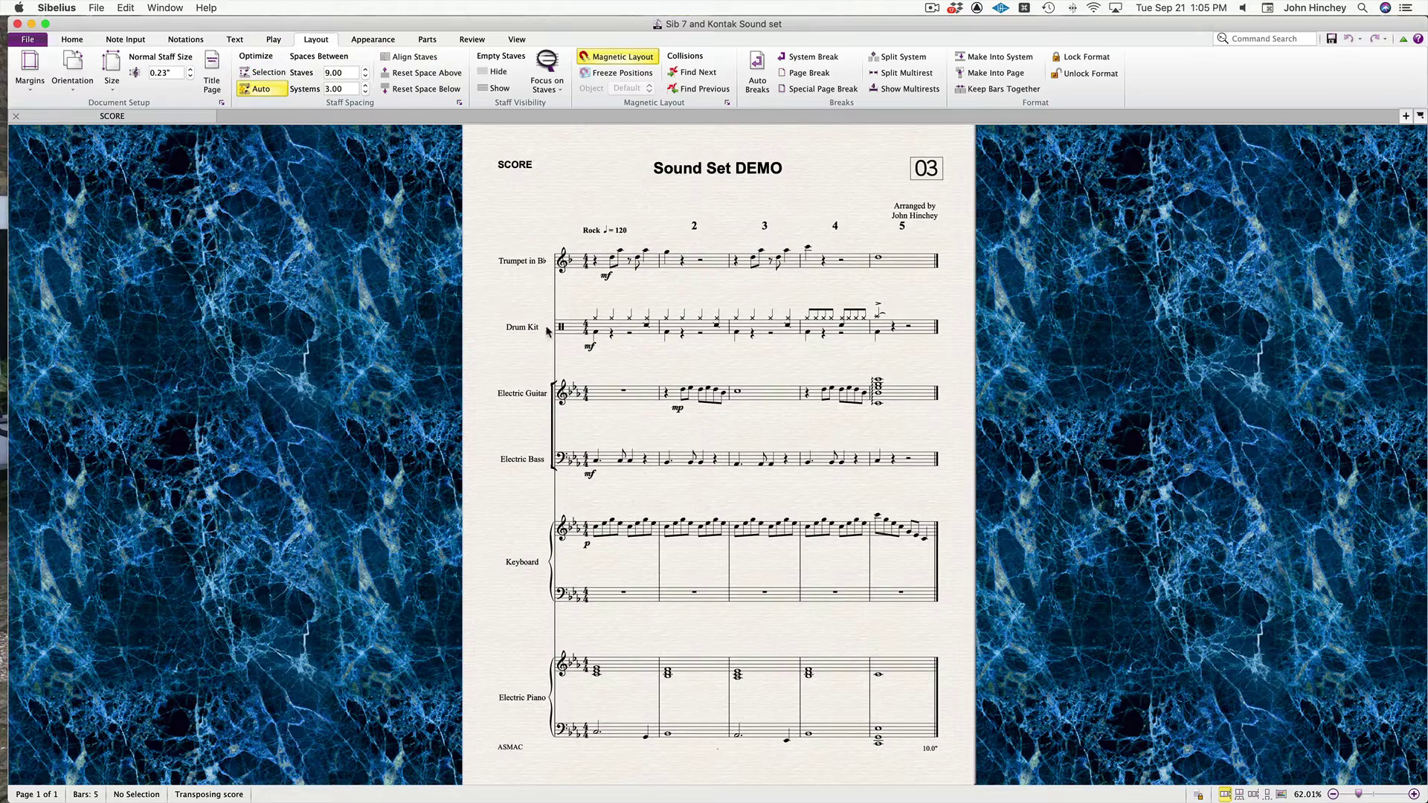
pyautogui.scroll(-1, 547, 332)
pyautogui.press('super+bracketleft')
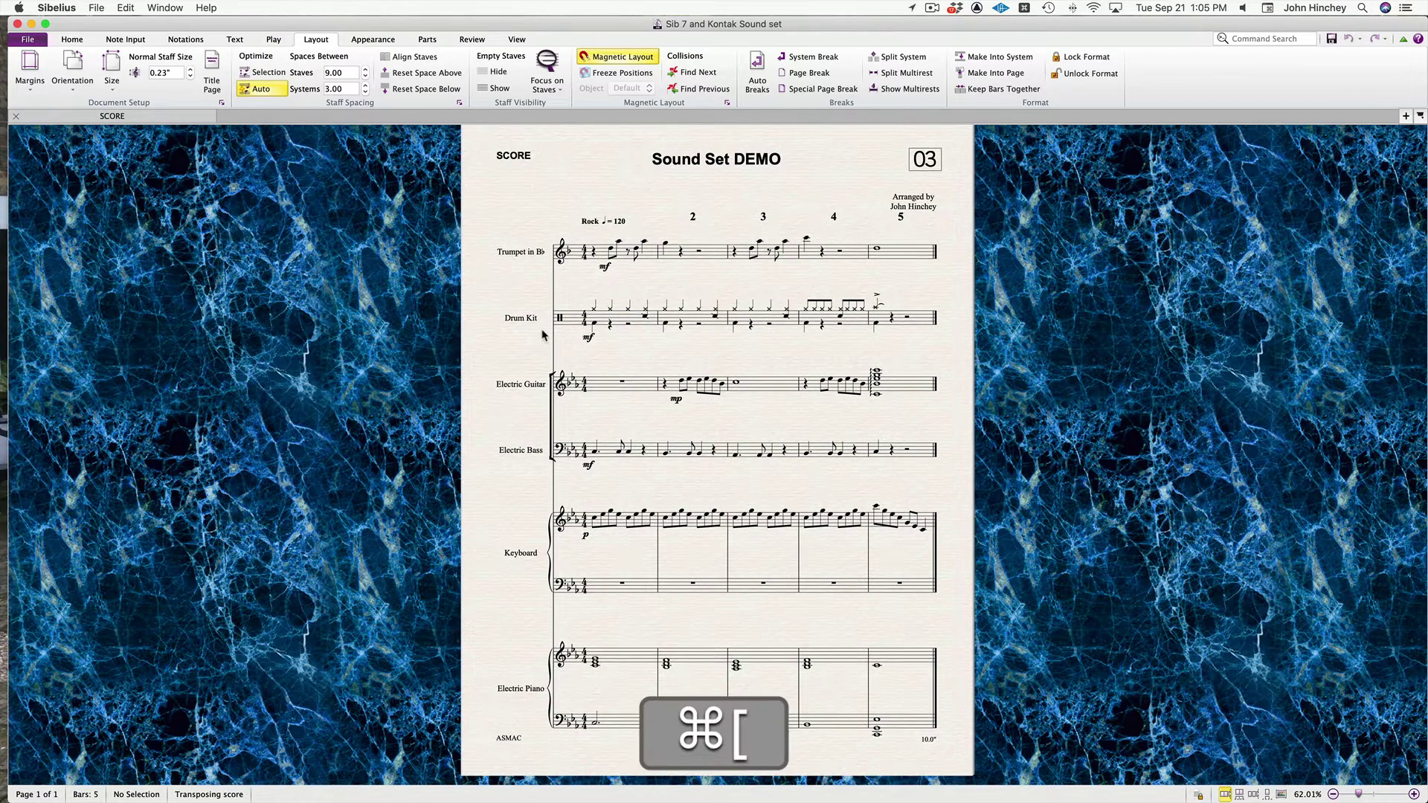
pyautogui.press('space')
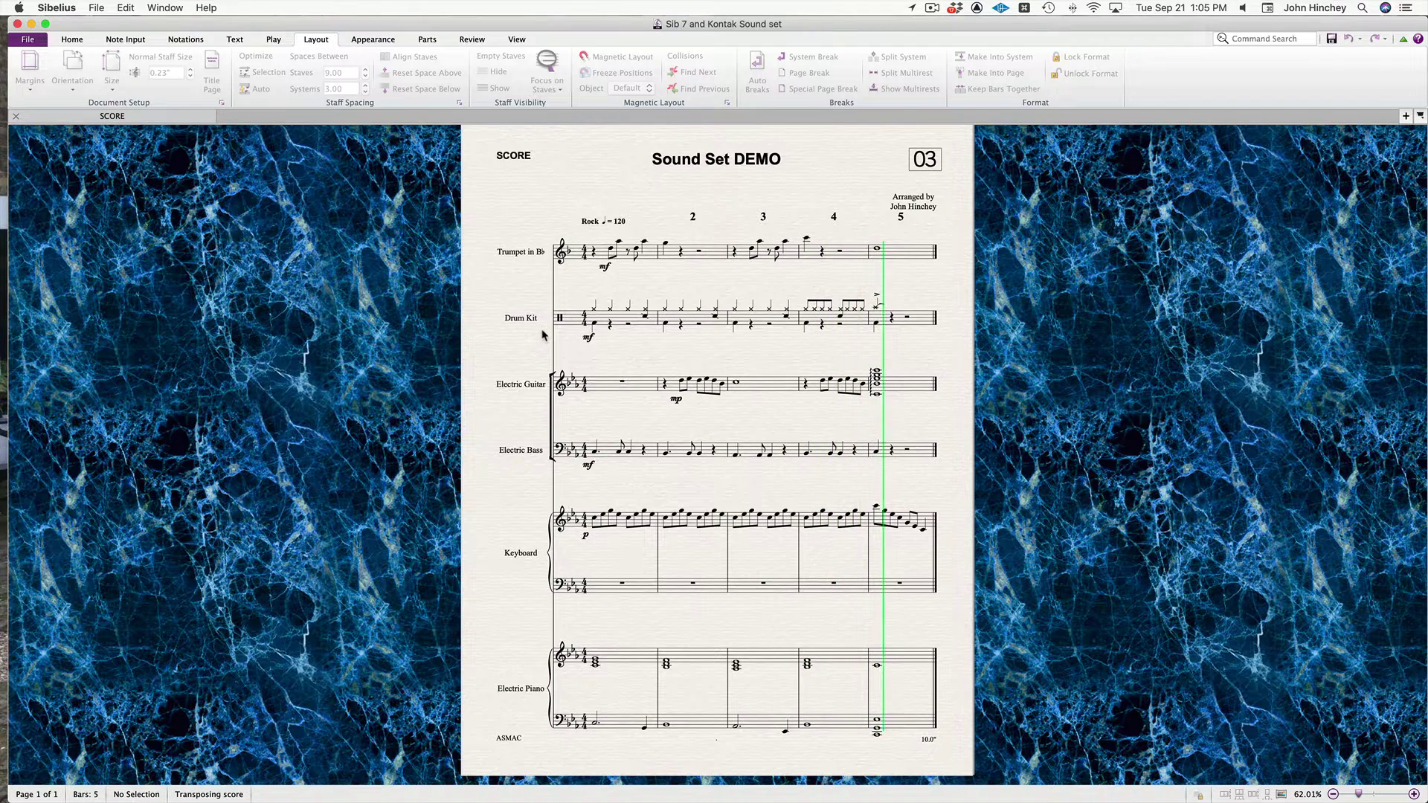
pyautogui.press('space')
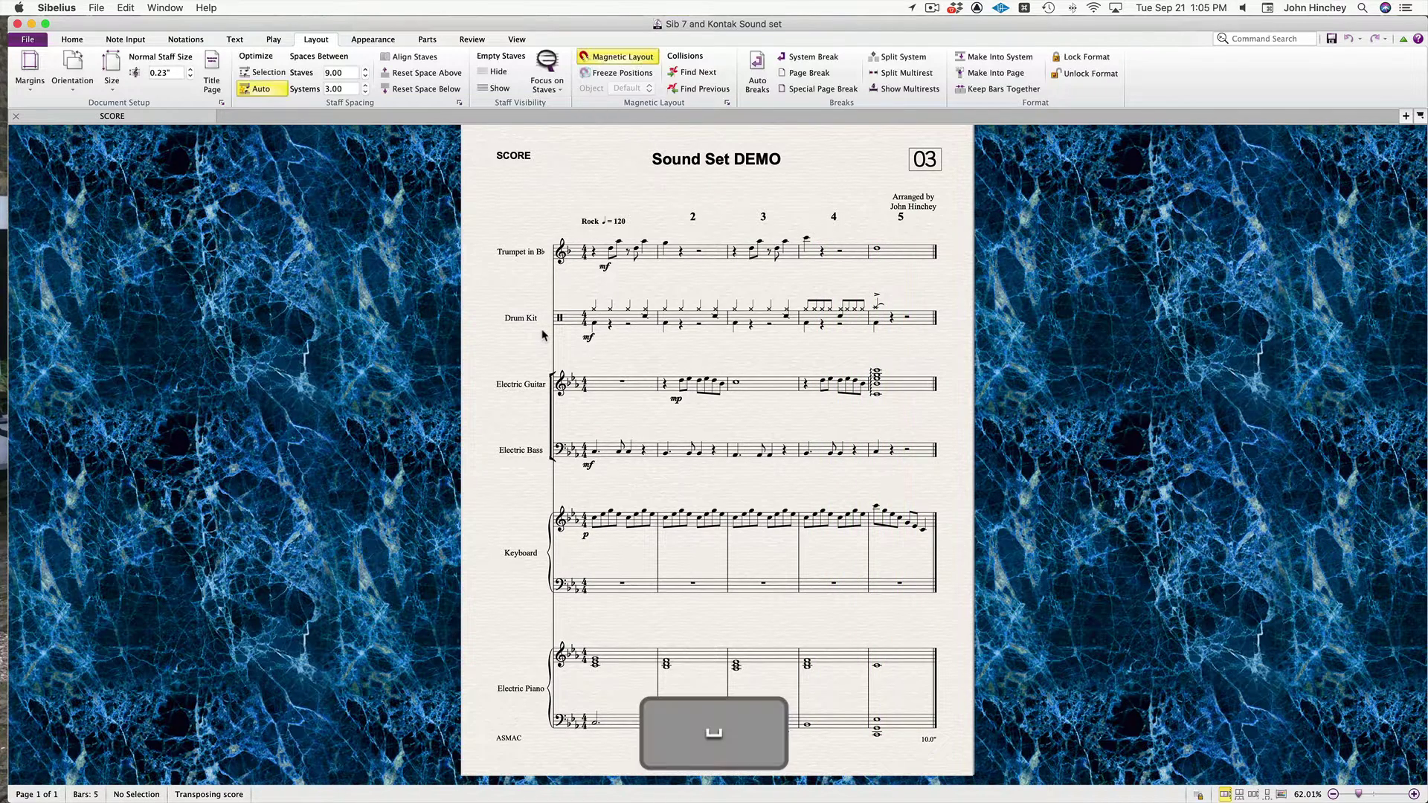
# Open the Mixer to check the staff channels, close it, and show the Play tab options.
pyautogui.press('m')
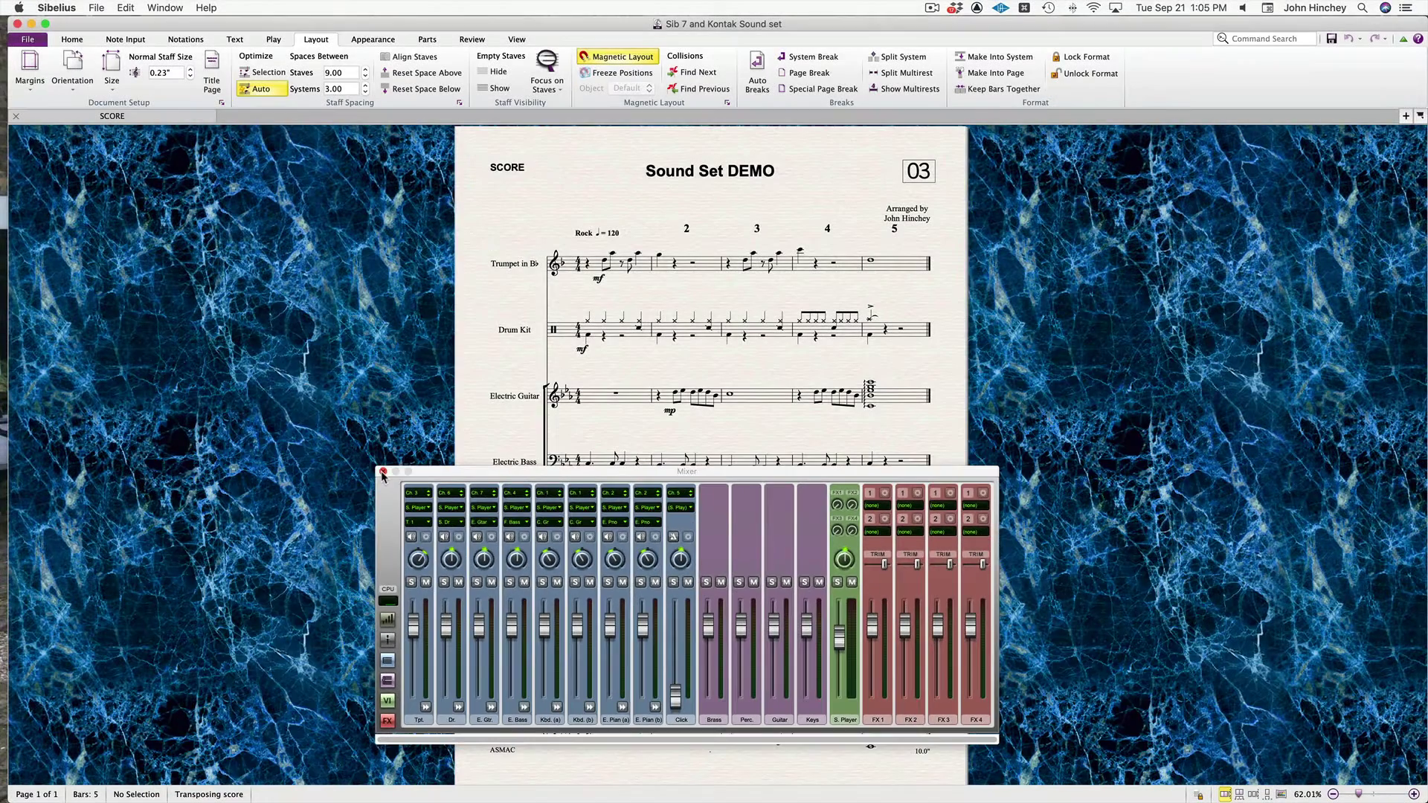
pyautogui.click(377, 468)
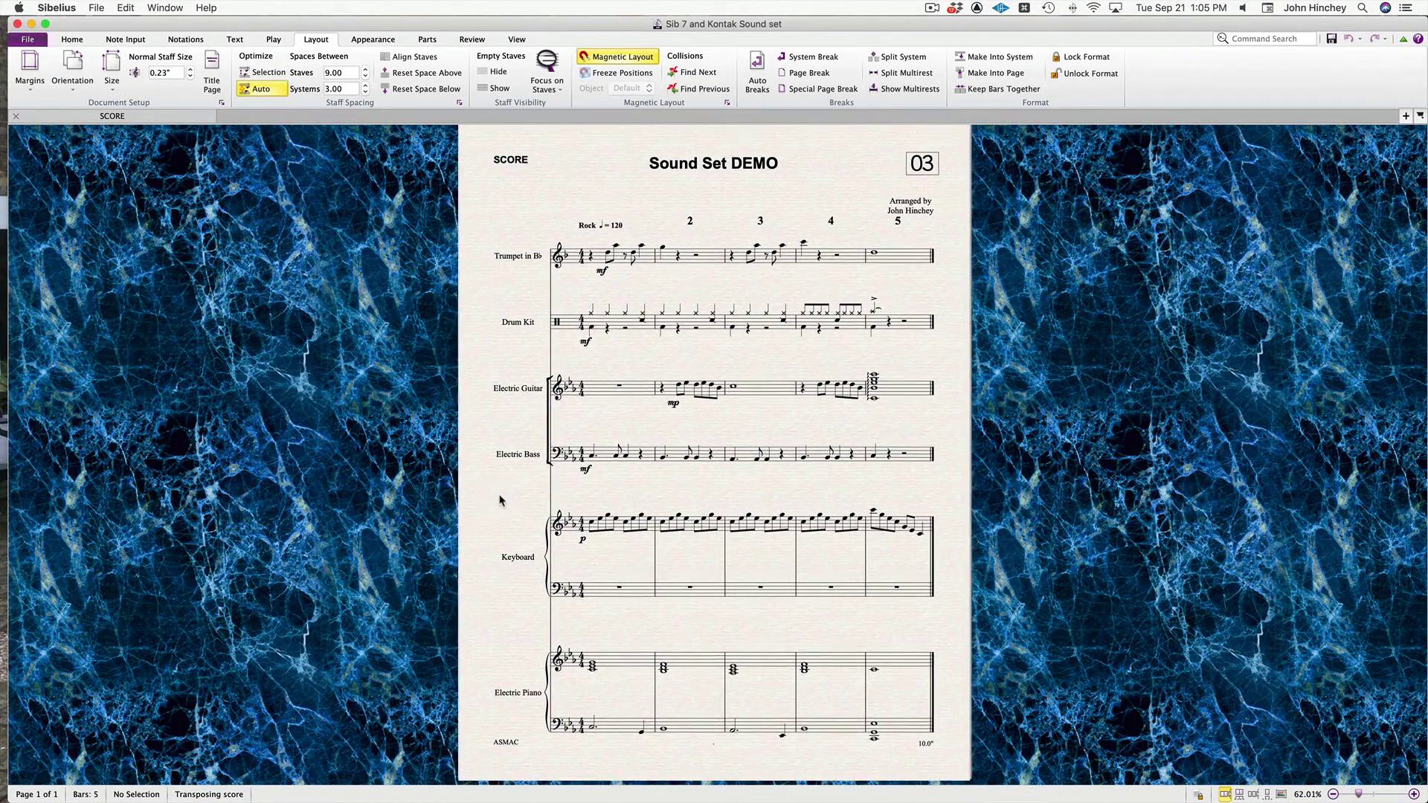
pyautogui.click(273, 41)
pyautogui.click(274, 42)
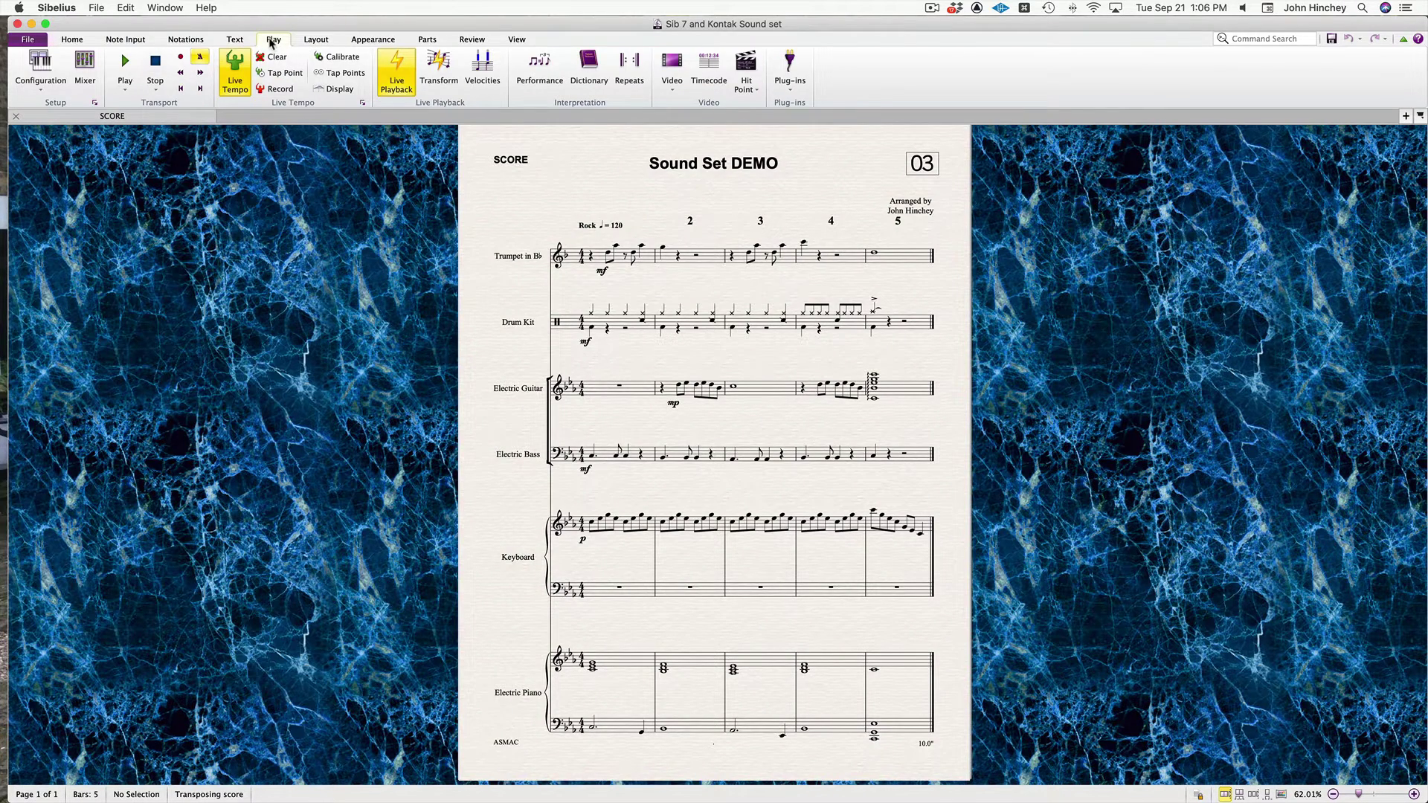
# In Playback Devices, add a new configuration named 'Sibelius 7 & Kontakt'.
pyautogui.click(94, 102)
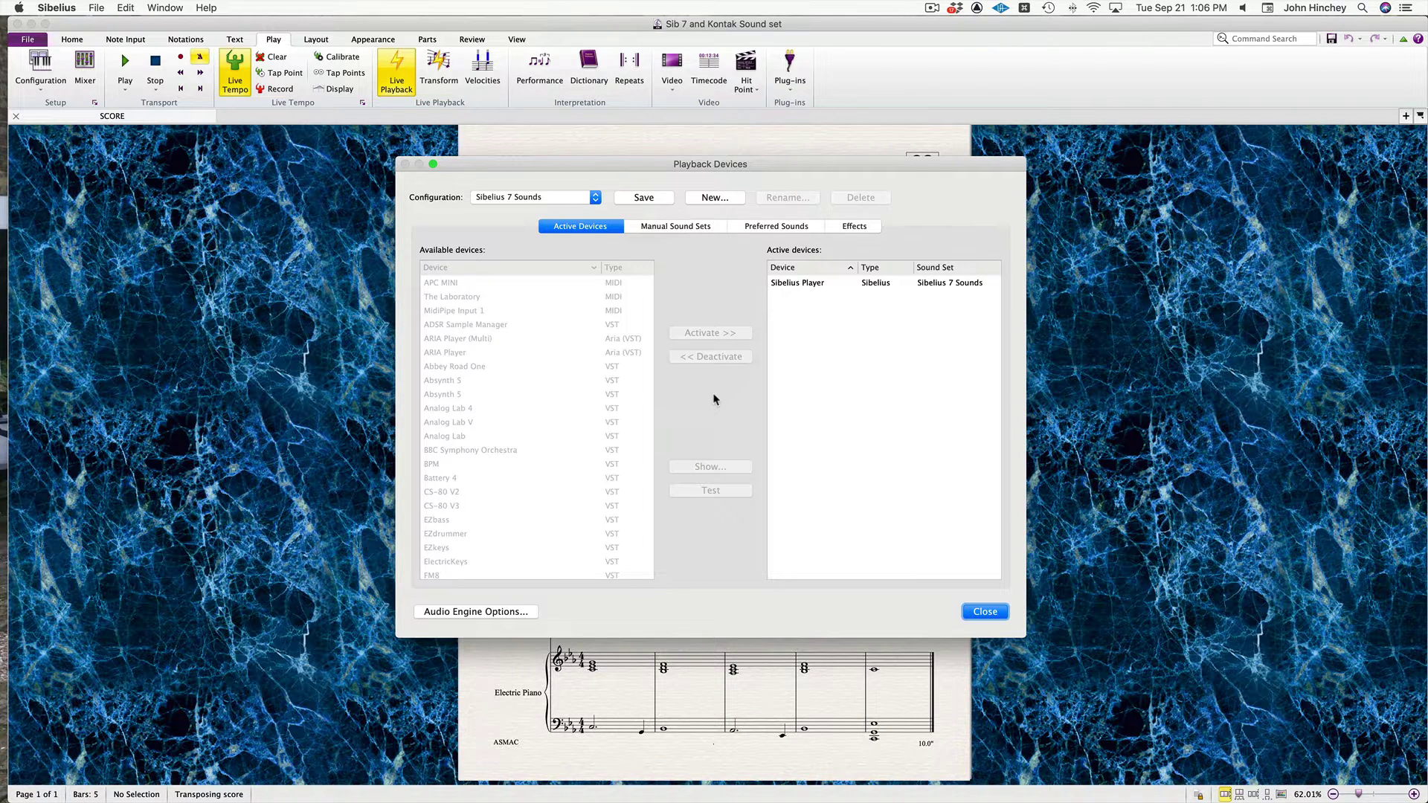
pyautogui.click(710, 199)
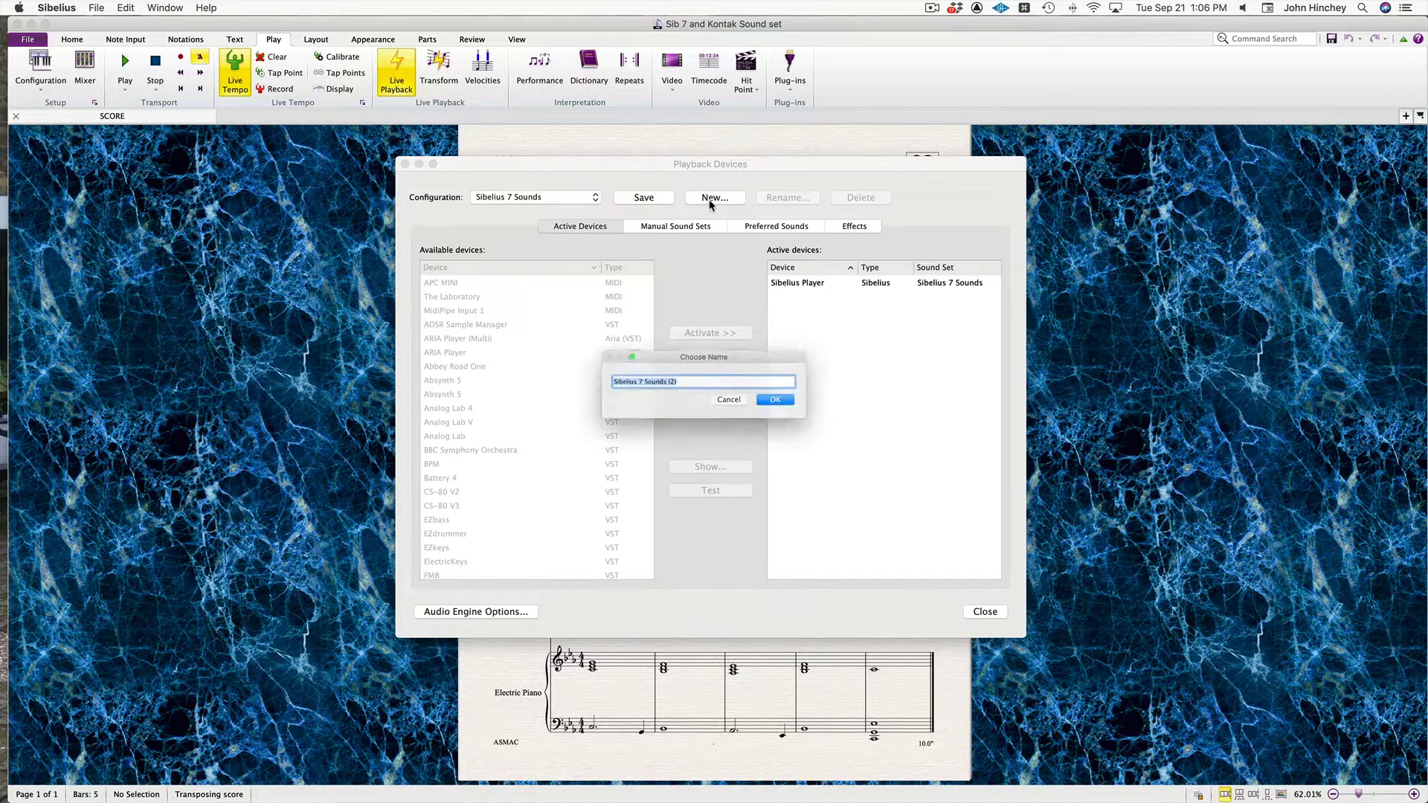
pyautogui.click(689, 383)
pyautogui.press('BackSpace')
pyautogui.press('BackSpace')
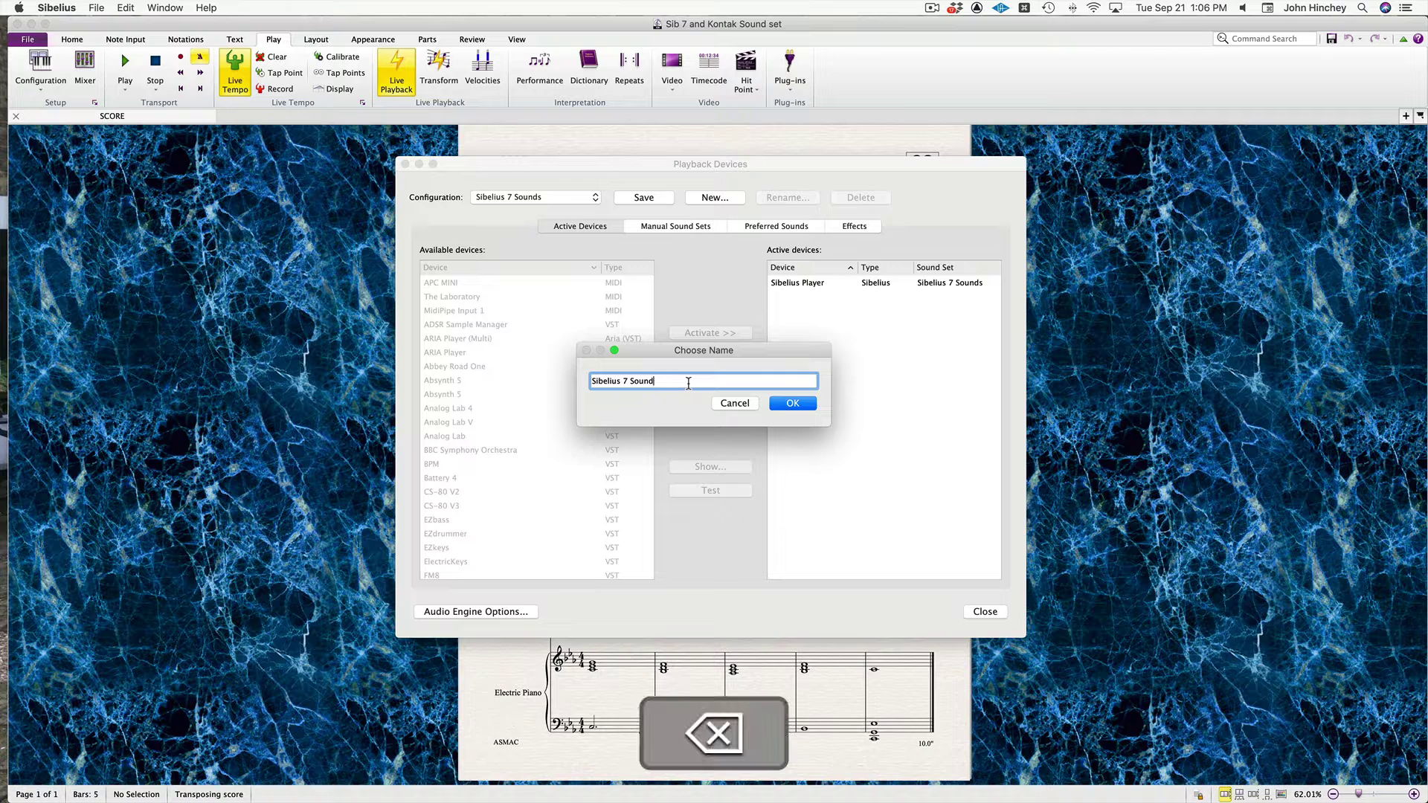
pyautogui.press('BackSpace')
pyautogui.press('BackSpace')
pyautogui.press('BackSpace')
pyautogui.press('BackSpace')
pyautogui.press('BackSpace')
pyautogui.write('& Kontakt')
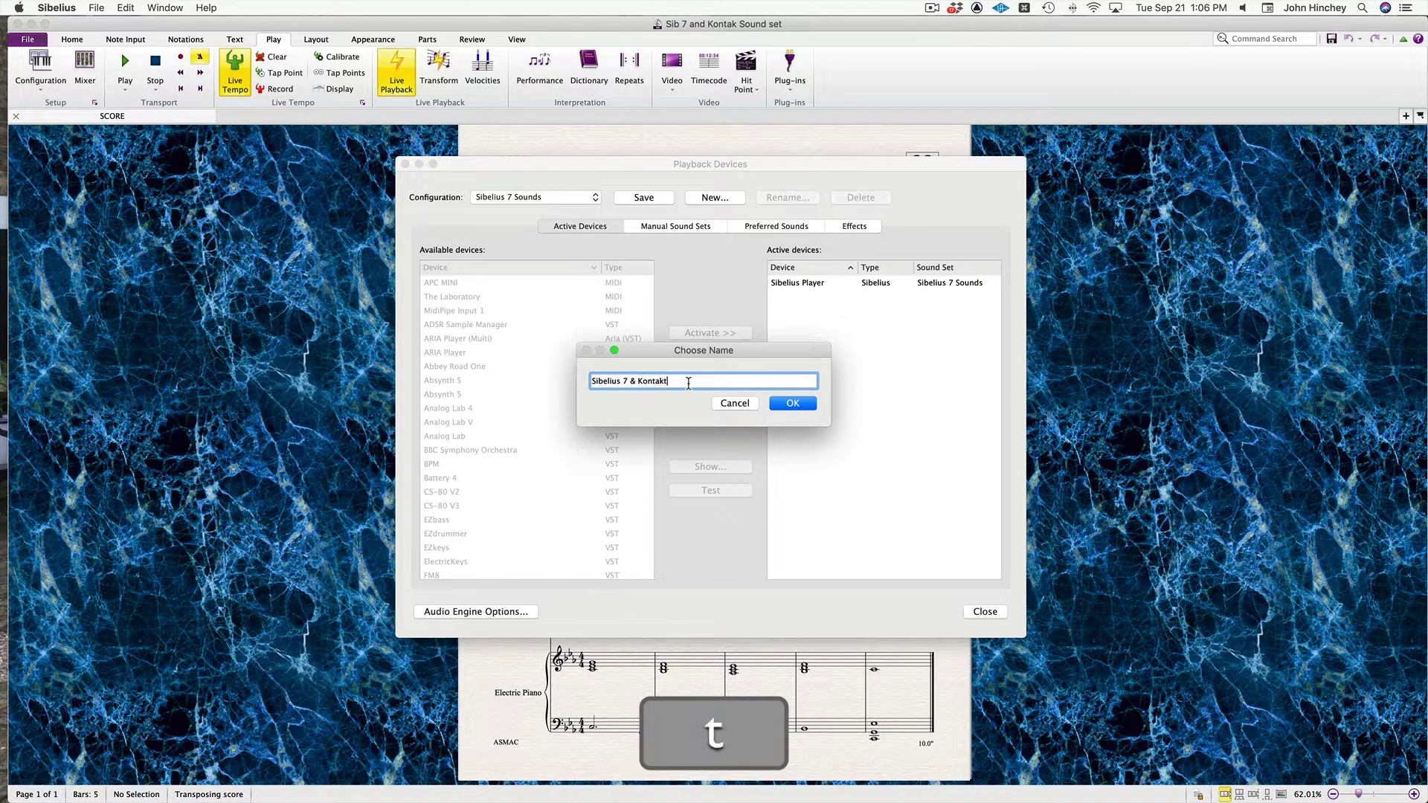
pyautogui.click(793, 405)
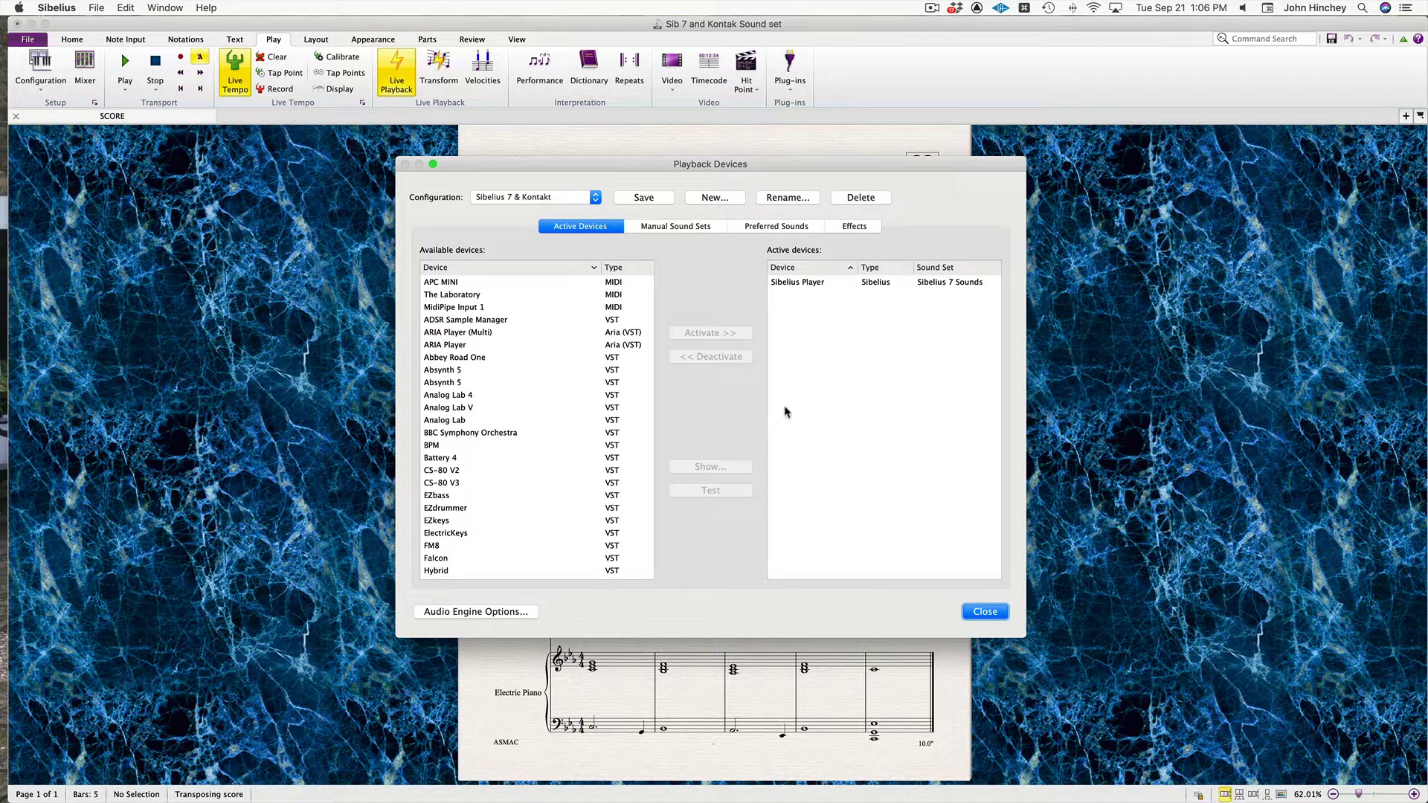
# Activate Kontakt (VST) from the available devices and select it among the active devices.
pyautogui.scroll(-3, 547, 343)
pyautogui.scroll(3, 546, 344)
pyautogui.scroll(-8, 547, 344)
pyautogui.scroll(8, 547, 344)
pyautogui.scroll(-5, 547, 343)
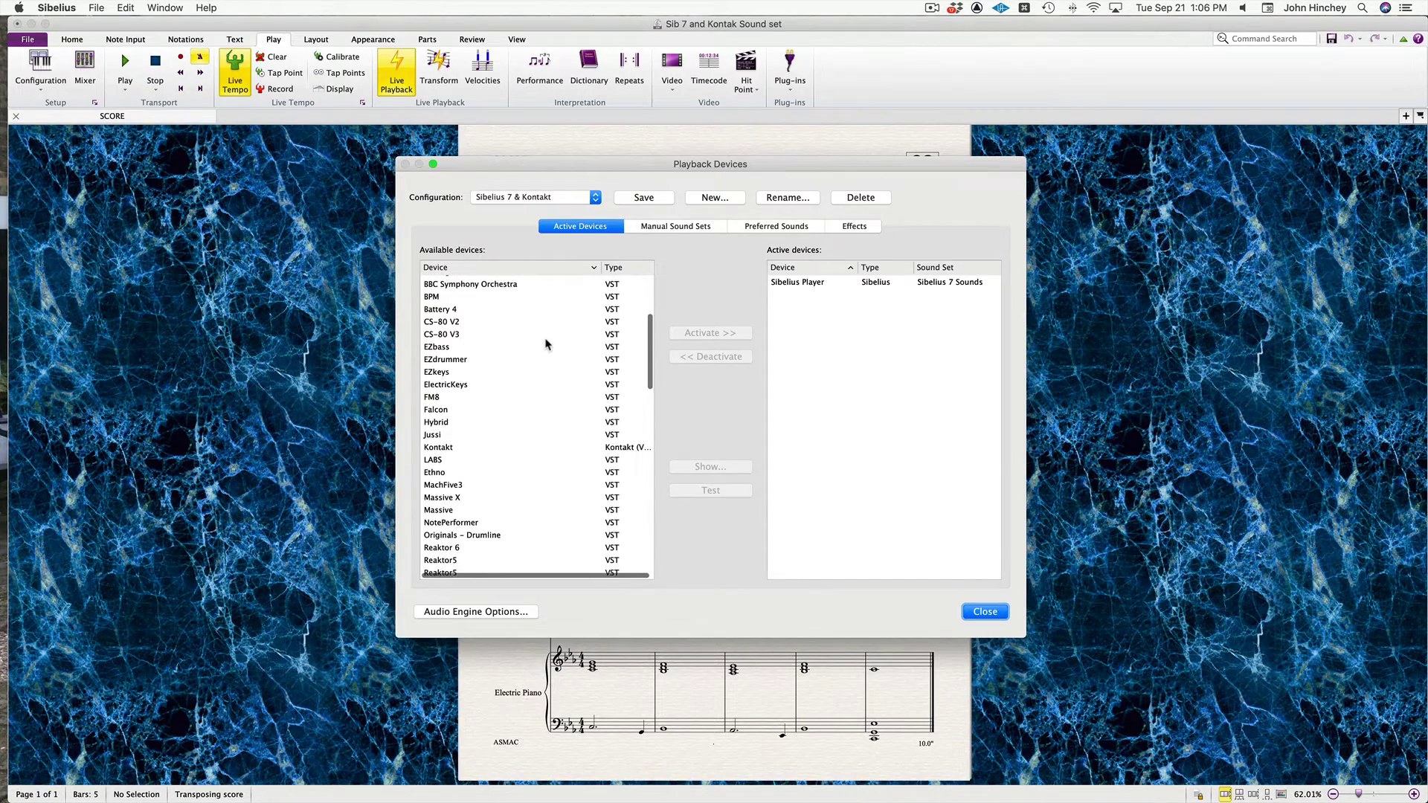
pyautogui.click(613, 442)
pyautogui.scroll(-10, 577, 450)
pyautogui.scroll(8, 578, 450)
pyautogui.scroll(4, 578, 450)
pyautogui.click(708, 333)
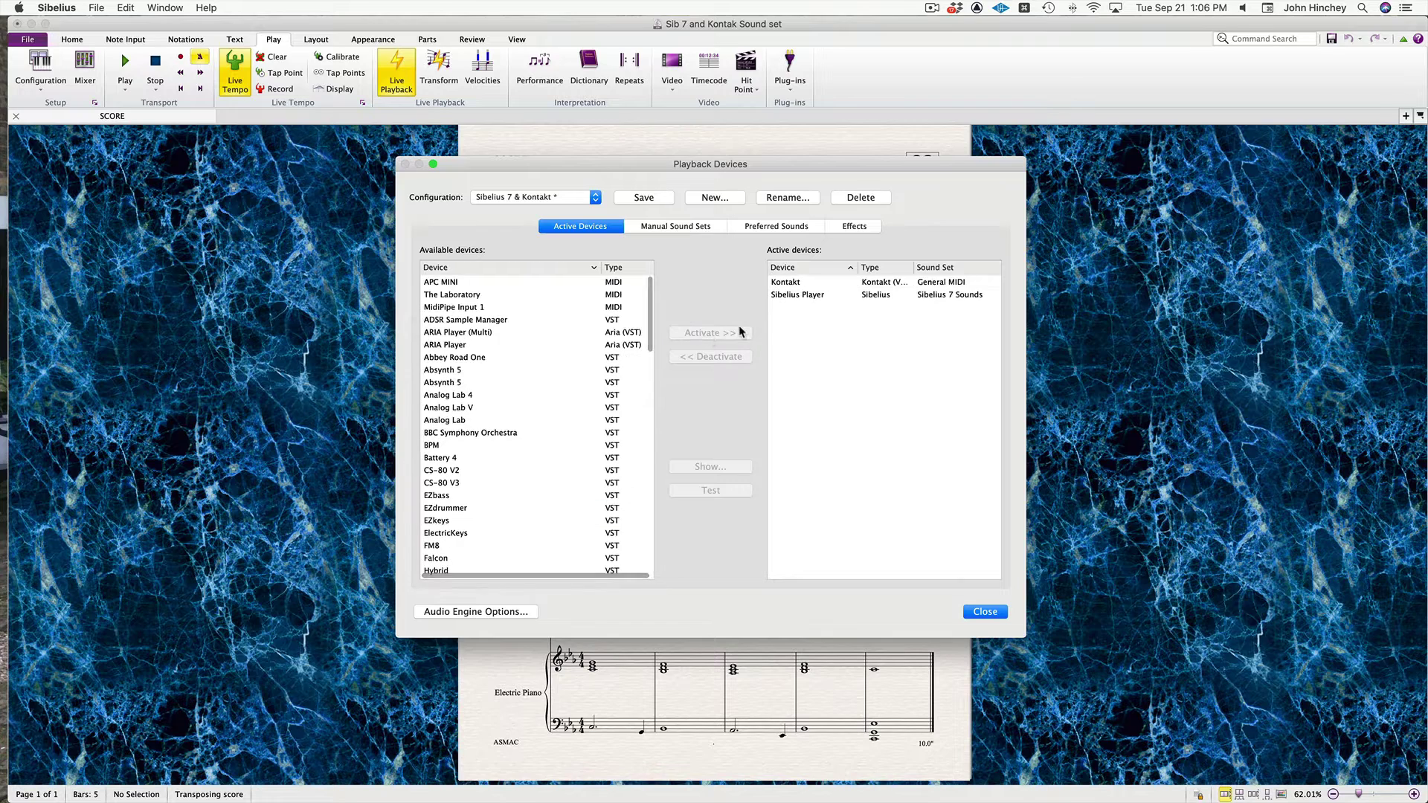
pyautogui.click(810, 287)
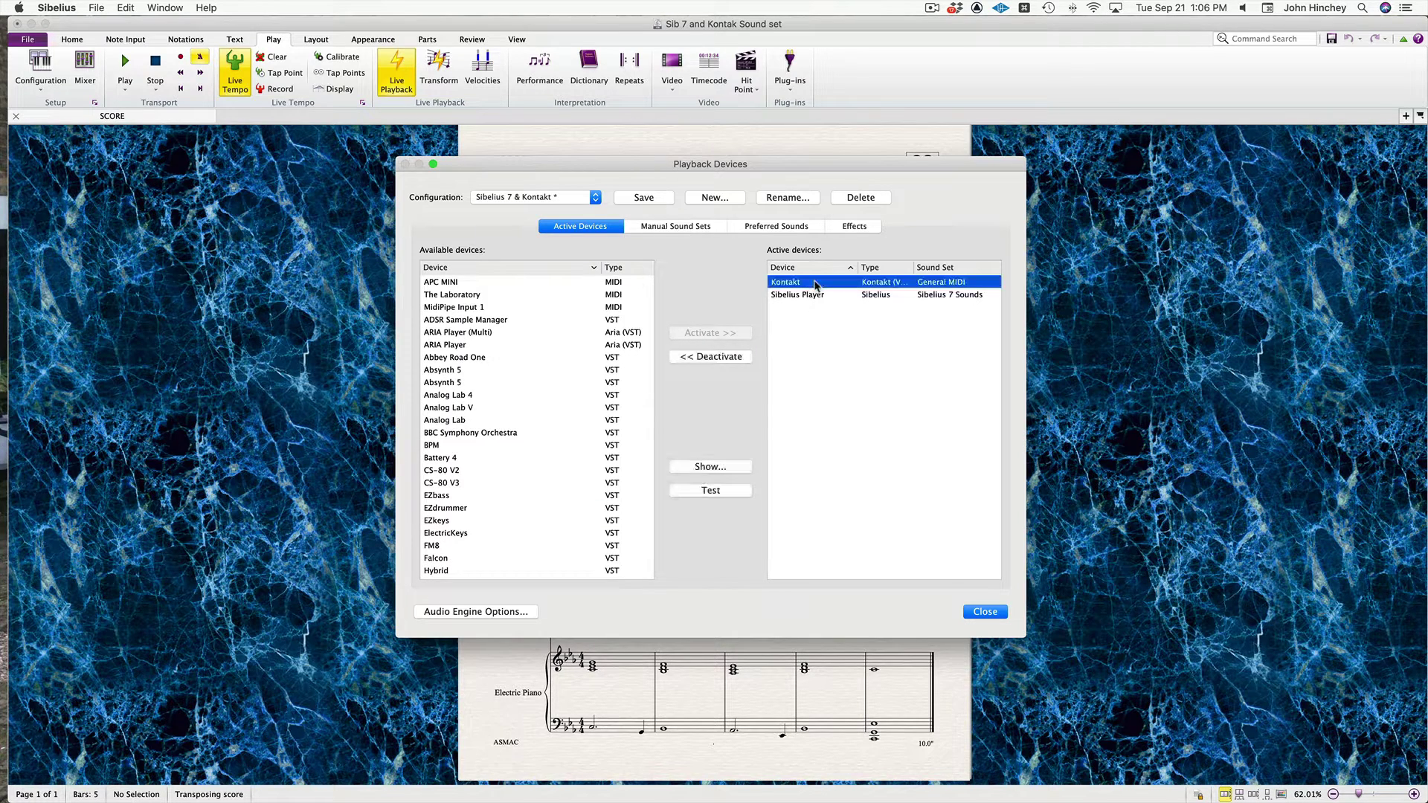
# Open the Kontakt plug-in window, move it up and right, and glance at the Factory Library.
pyautogui.click(721, 469)
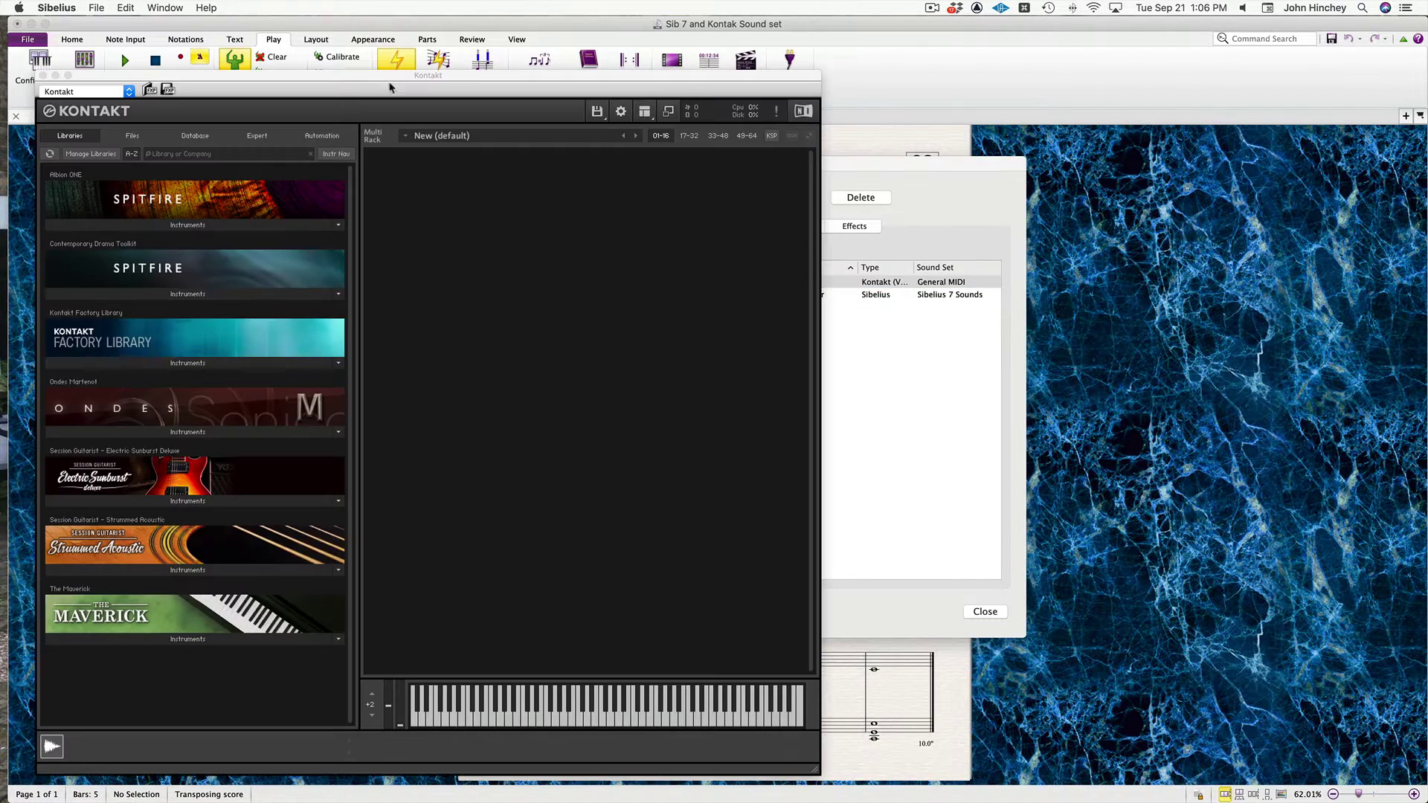
pyautogui.moveTo(387, 78); pyautogui.dragTo(635, 24)
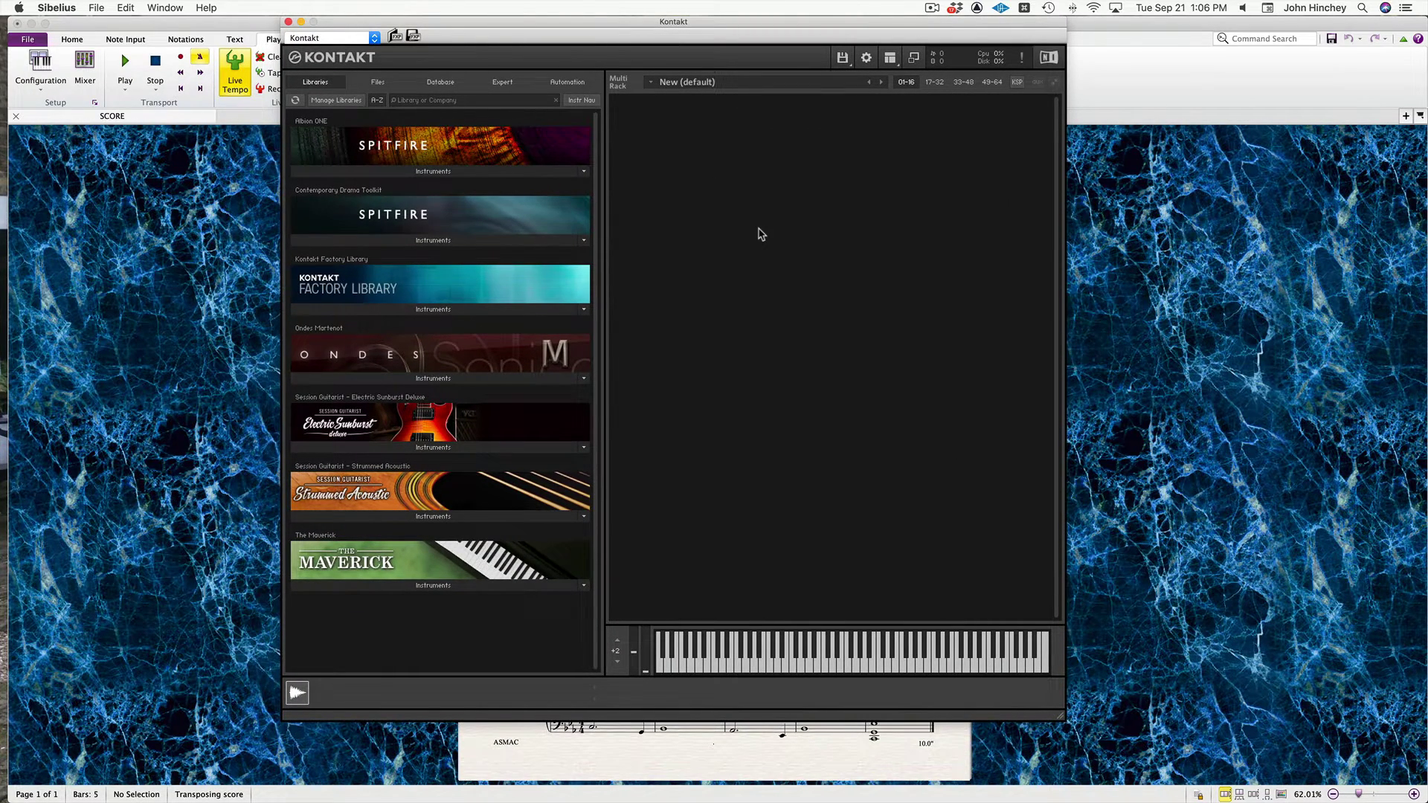
pyautogui.click(481, 311)
pyautogui.click(482, 312)
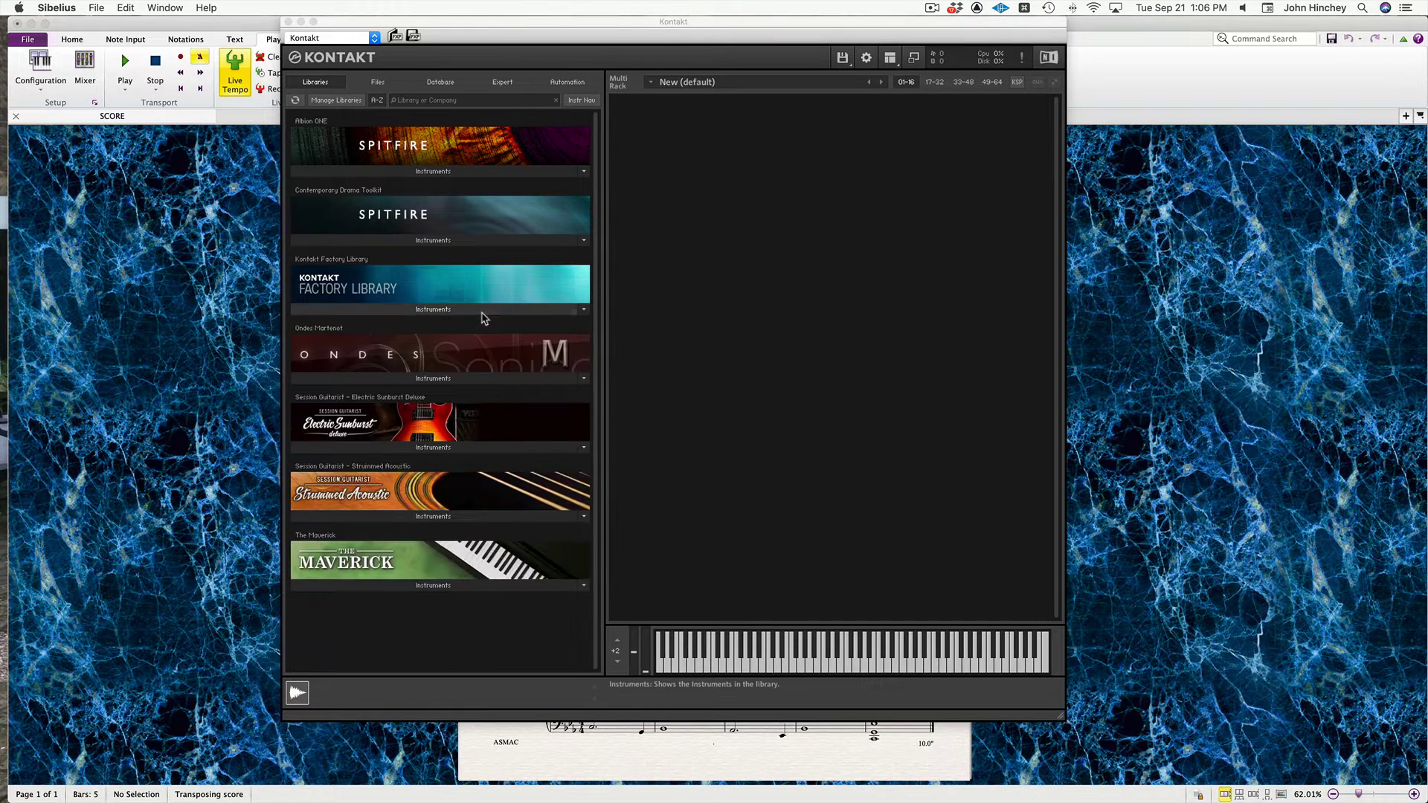
# Show and hide Kontakt's Quick-Load panel, then bring up the file loading options.
pyautogui.click(891, 60)
pyautogui.click(905, 138)
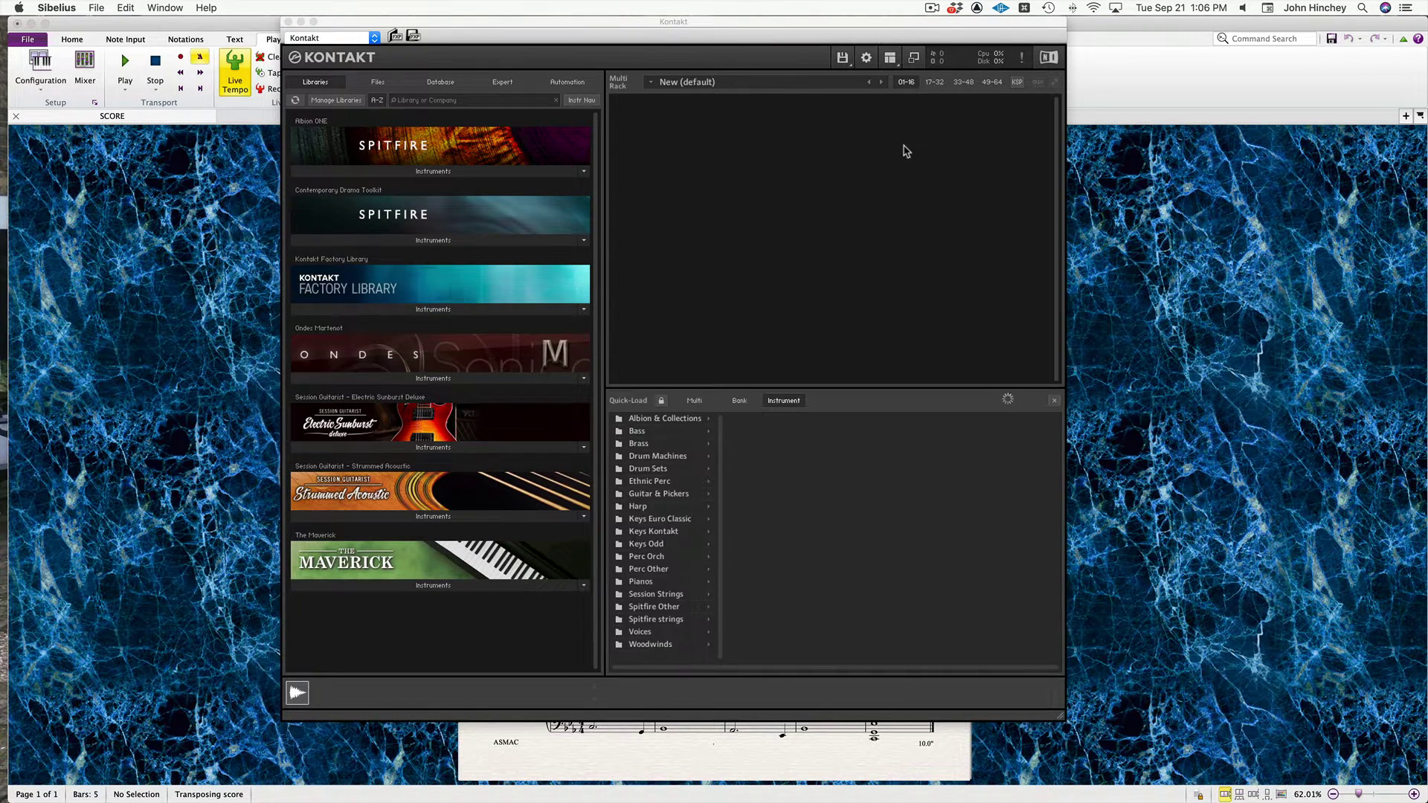
pyautogui.click(889, 58)
pyautogui.click(909, 137)
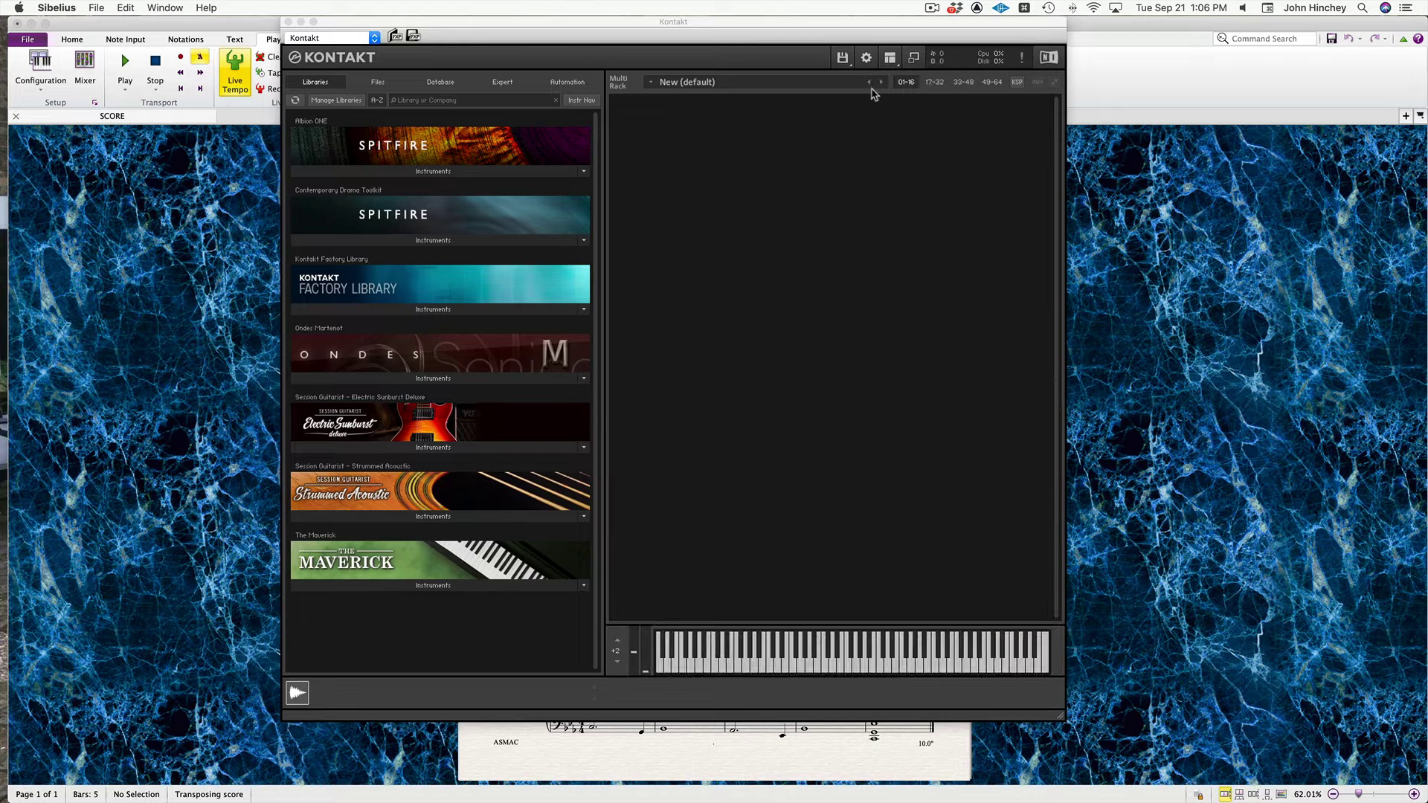
pyautogui.click(842, 57)
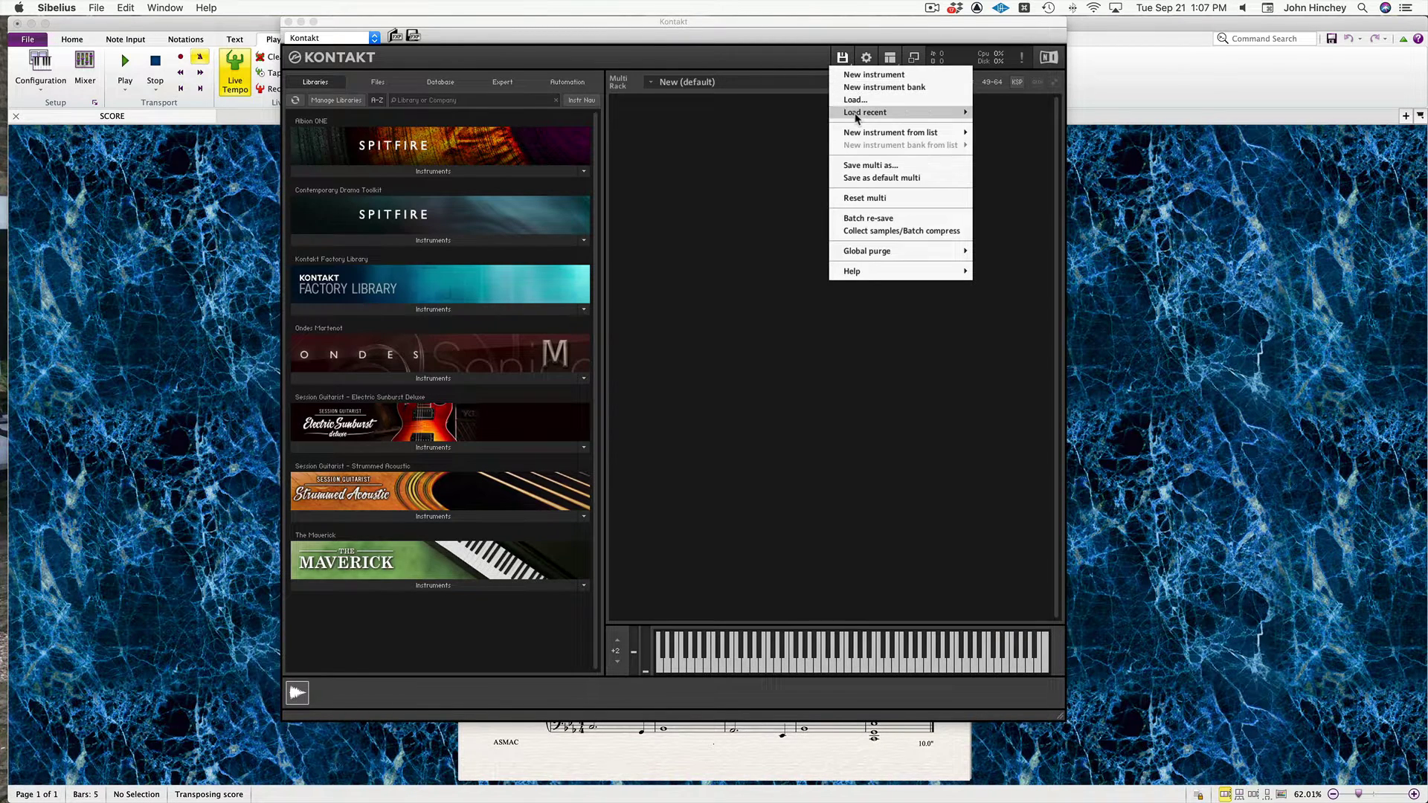
# Load the recent multi ASMAC_01.nkm in Kontakt, replacing the current multi.
pyautogui.moveTo(855, 112)
pyautogui.click(759, 115)
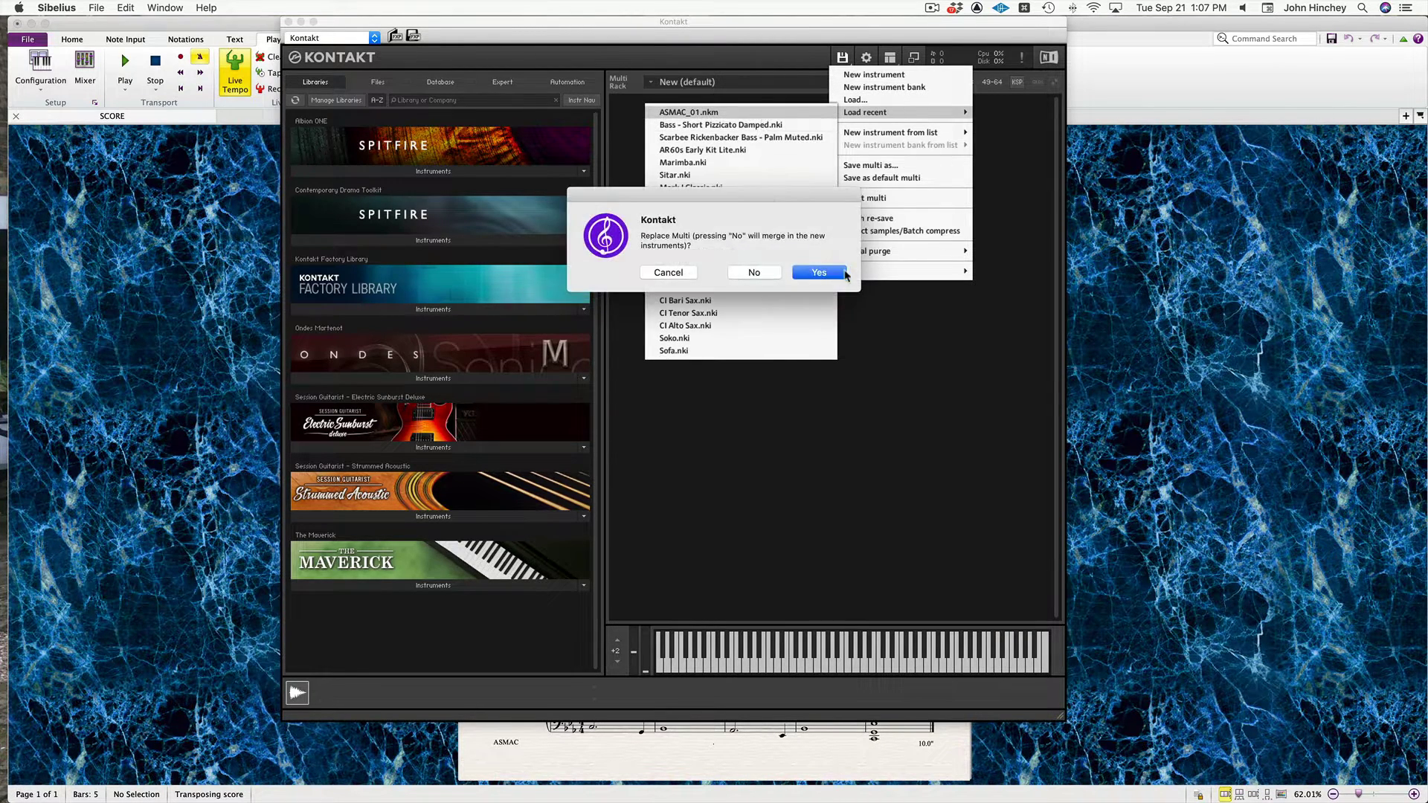
pyautogui.click(818, 273)
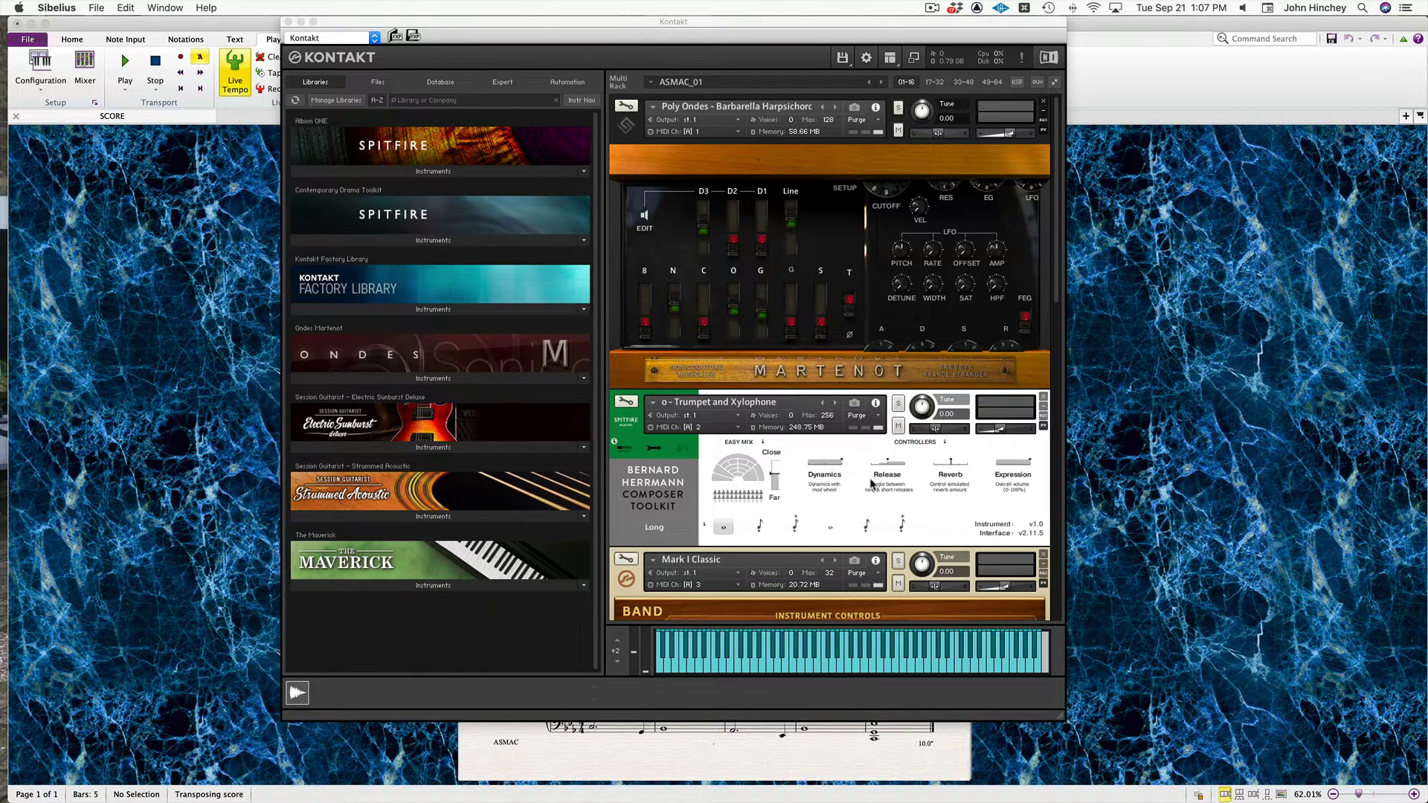
# Scroll the rack past Trumpet and Xylophone, Mark I Classic and Sitar to Bass - Short Pizzicato Damped.
pyautogui.scroll(-3, 872, 483)
pyautogui.scroll(-4, 872, 483)
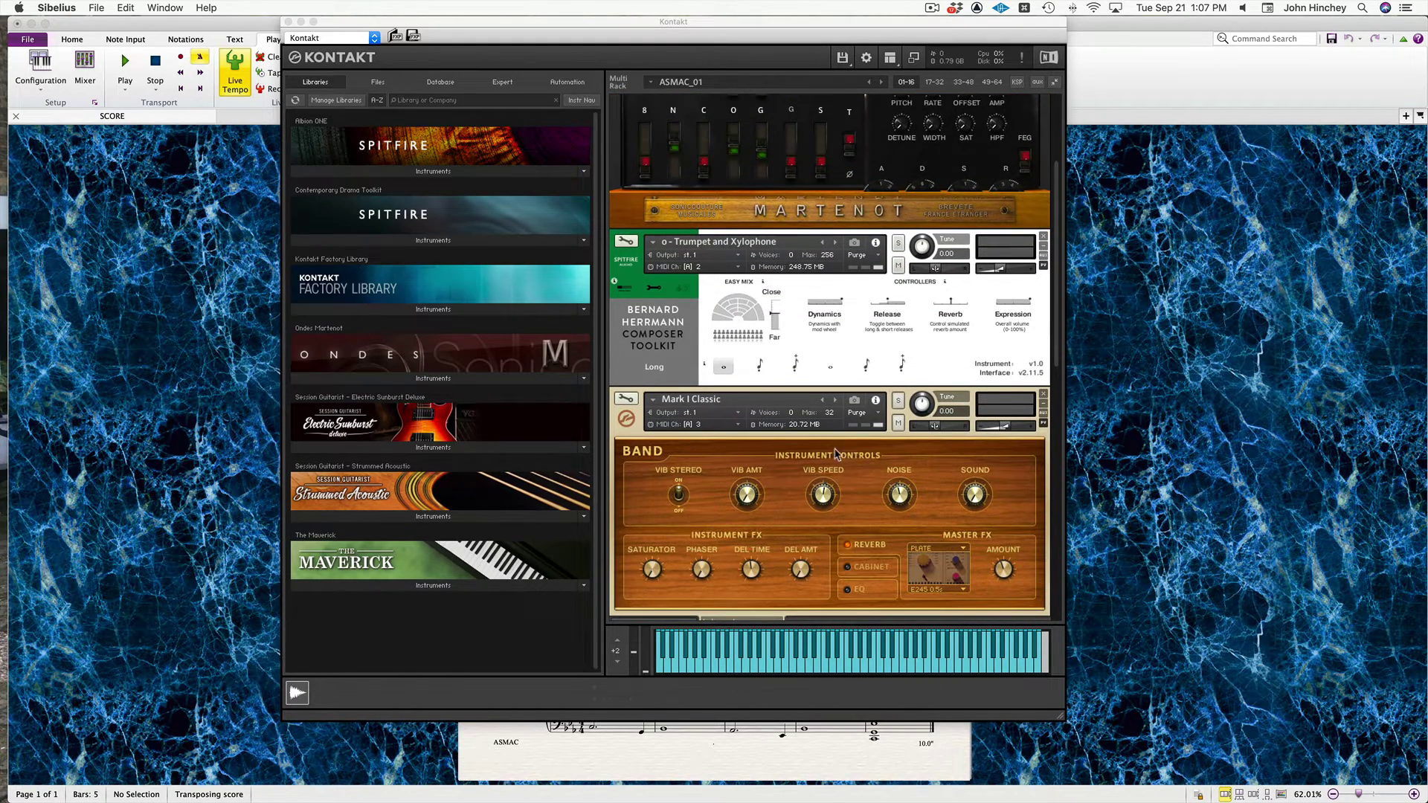
pyautogui.scroll(-5, 828, 456)
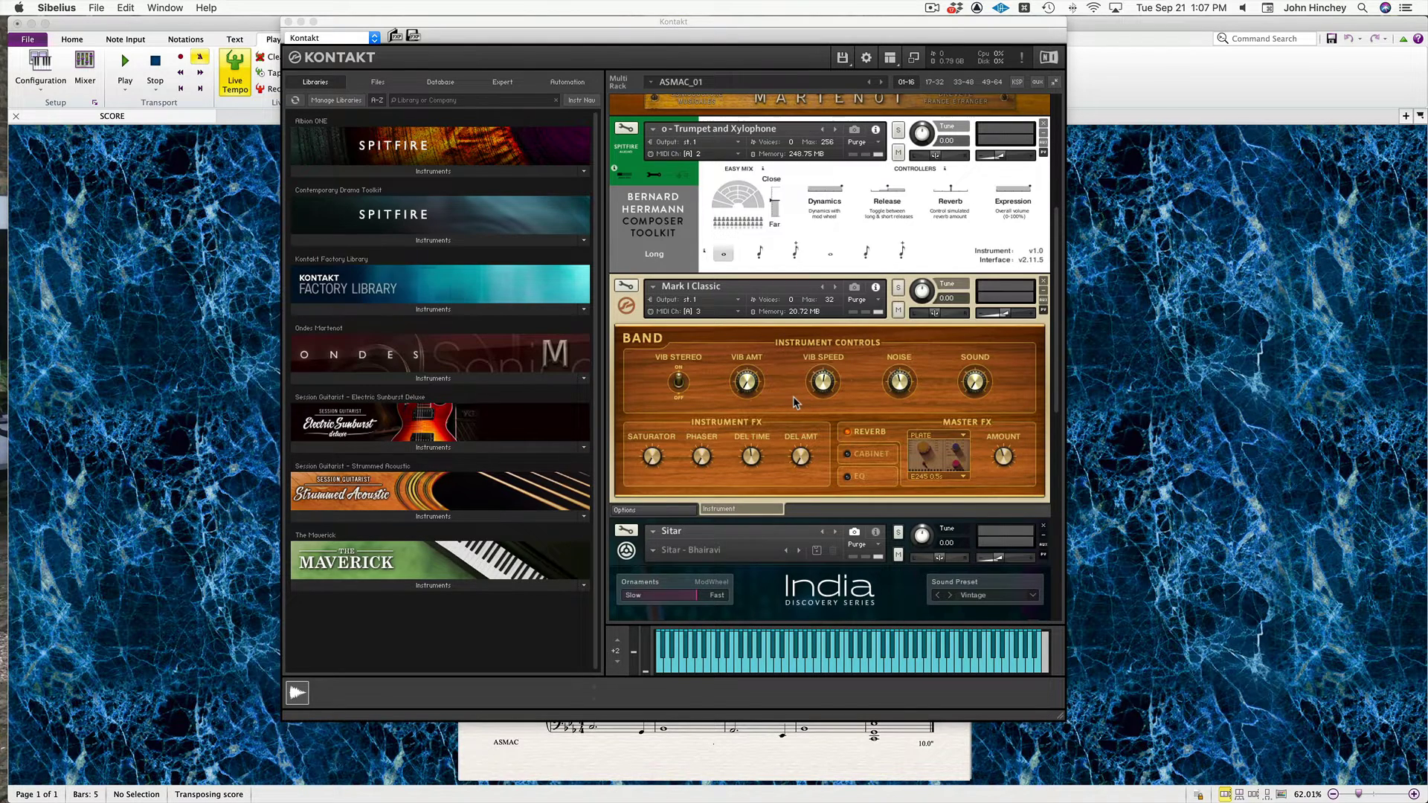
pyautogui.scroll(-12, 794, 403)
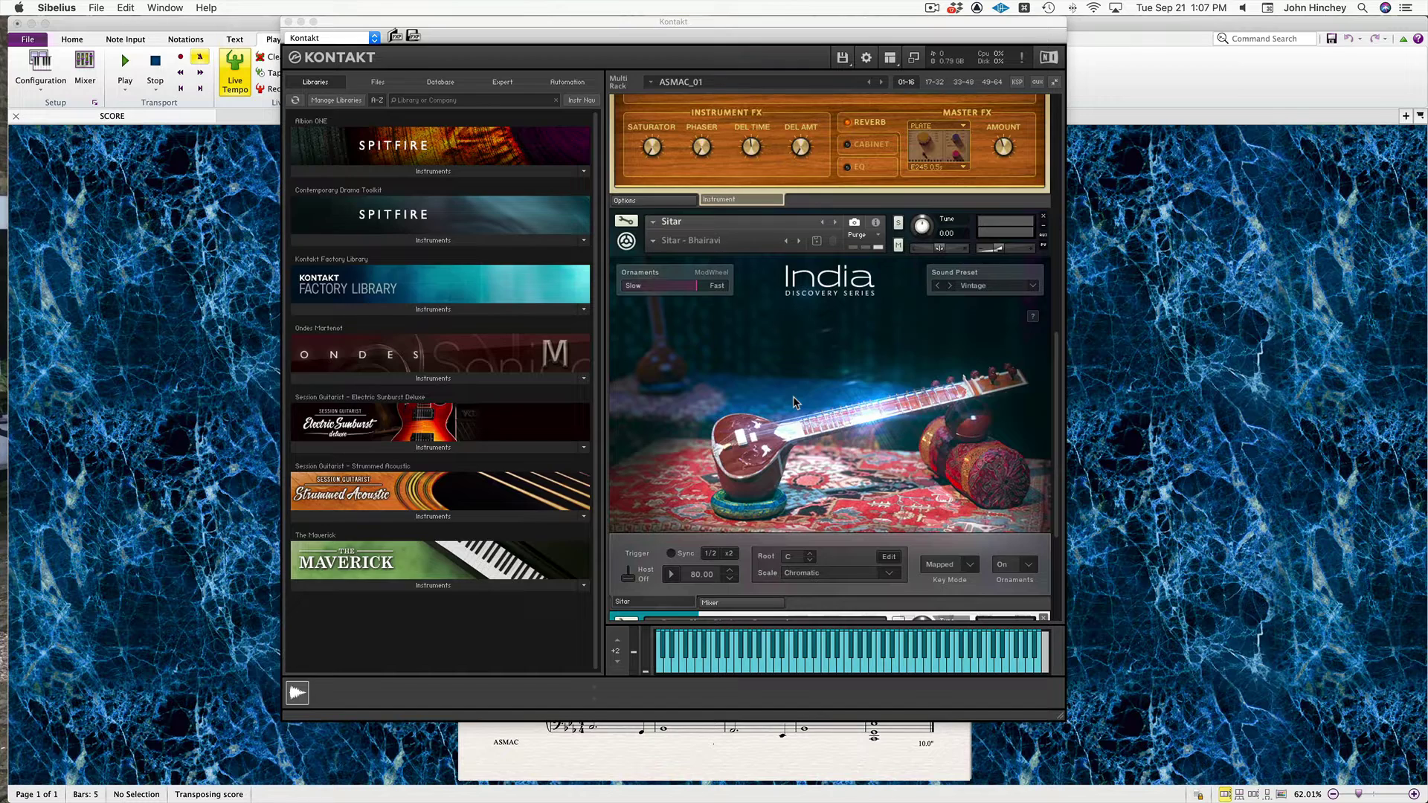
pyautogui.scroll(-8, 794, 402)
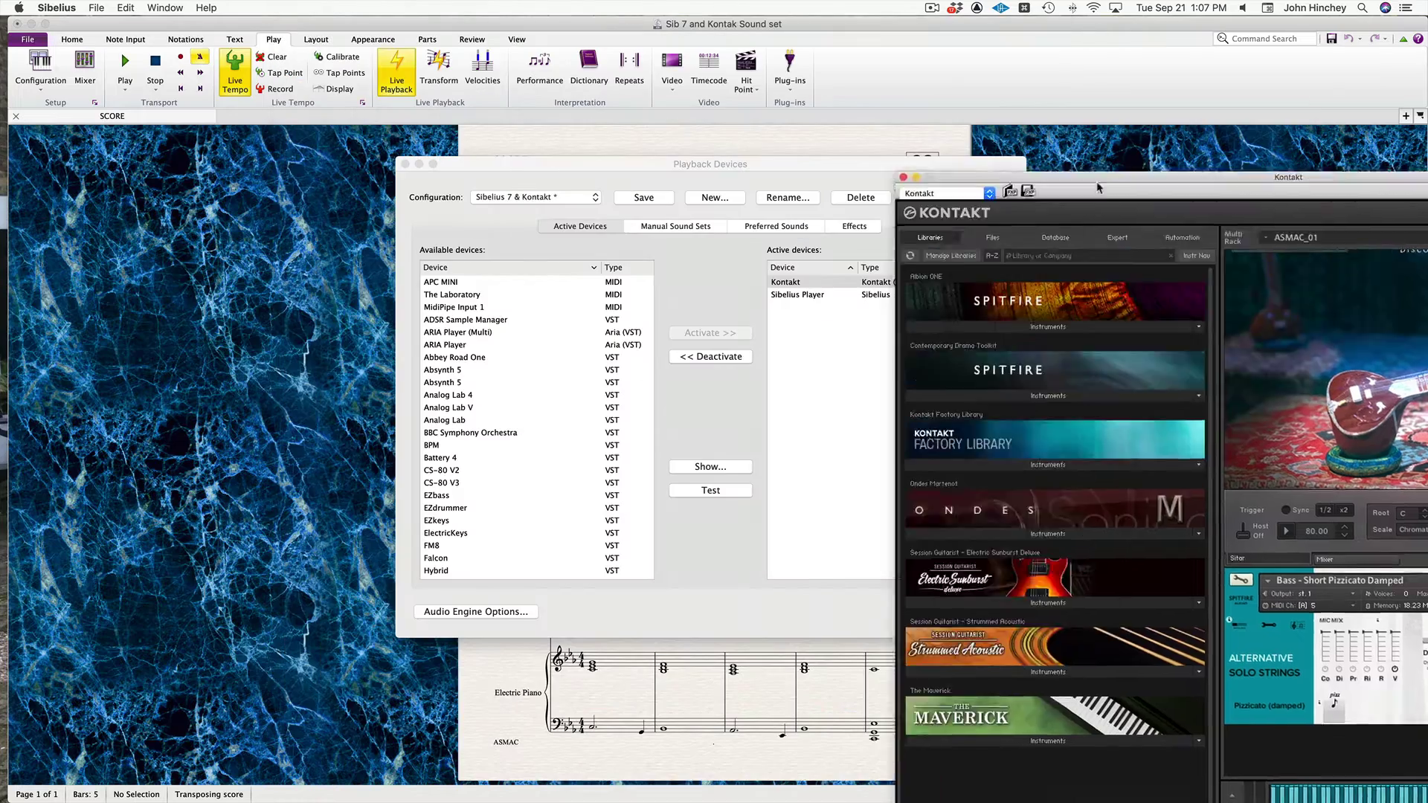
# Minimize Kontakt and give Kontakt a manual sound set with 5 channels in Manual Sound Sets.
pyautogui.click(302, 23)
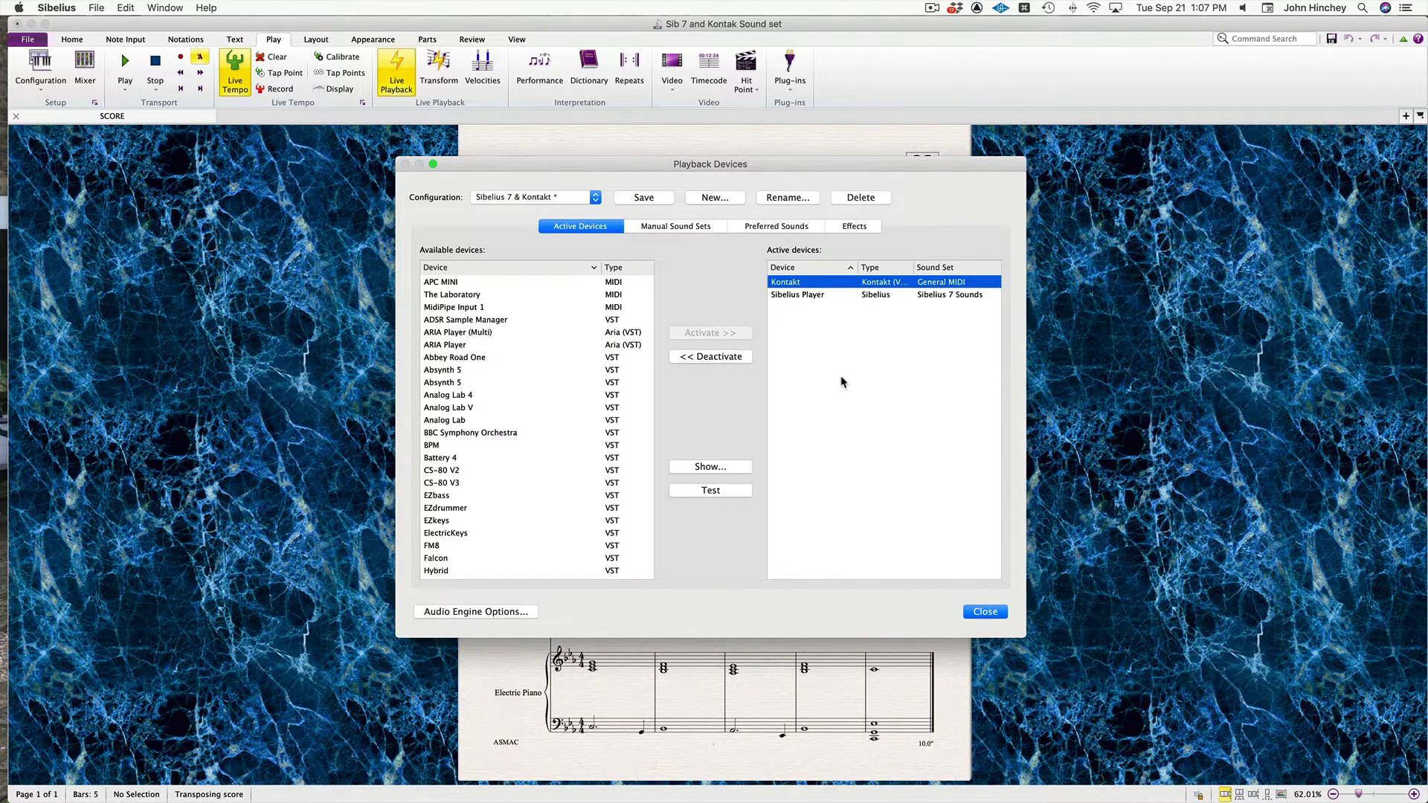
pyautogui.click(692, 227)
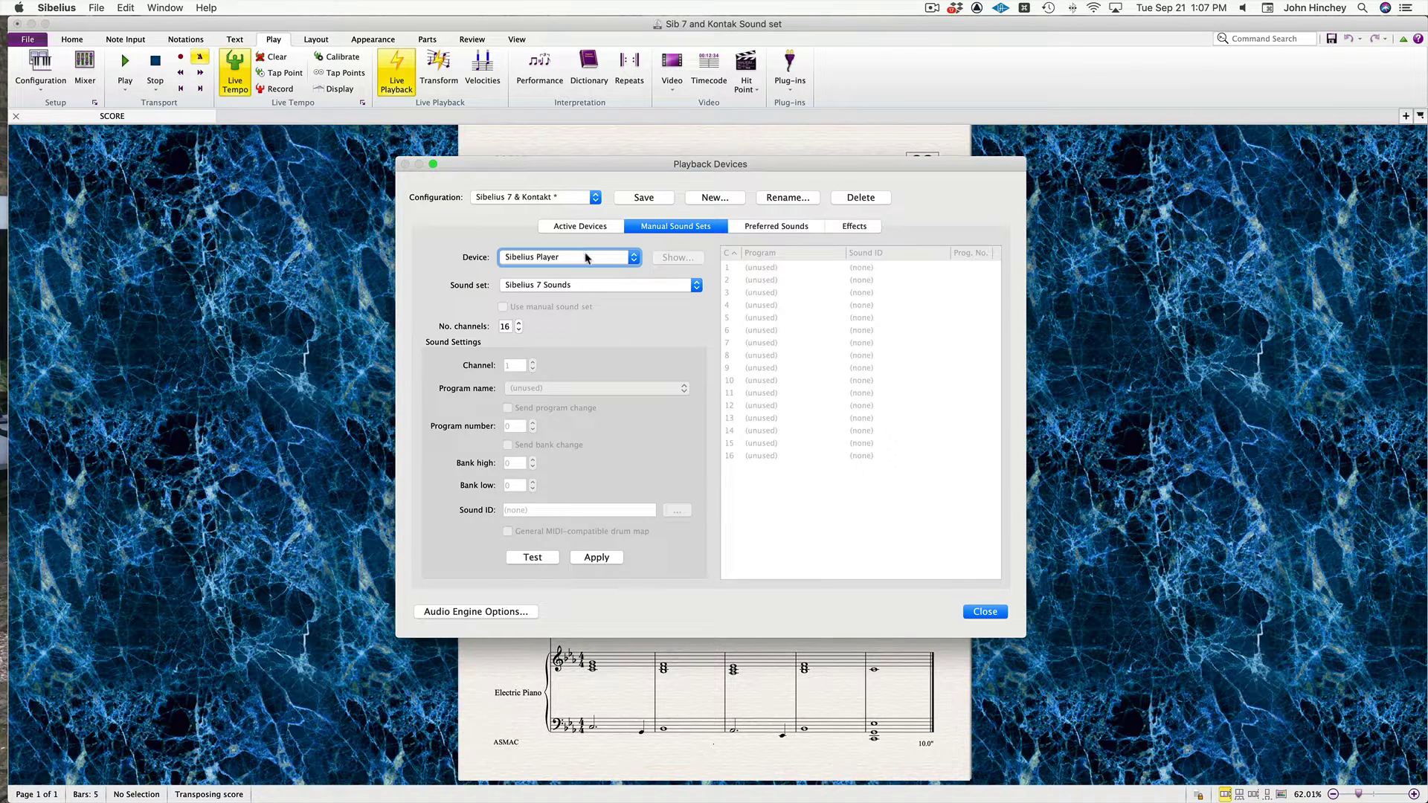
pyautogui.click(586, 257)
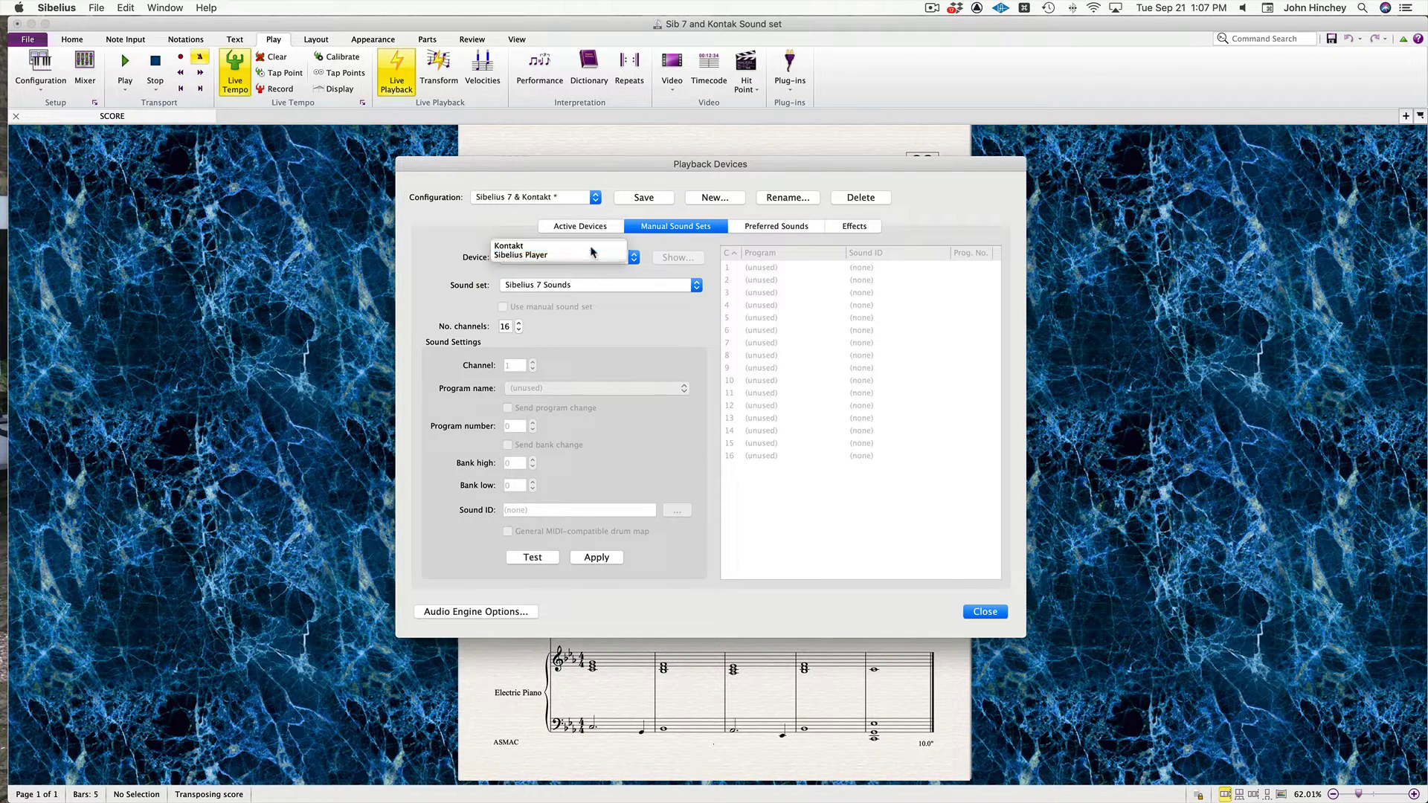
pyautogui.click(593, 249)
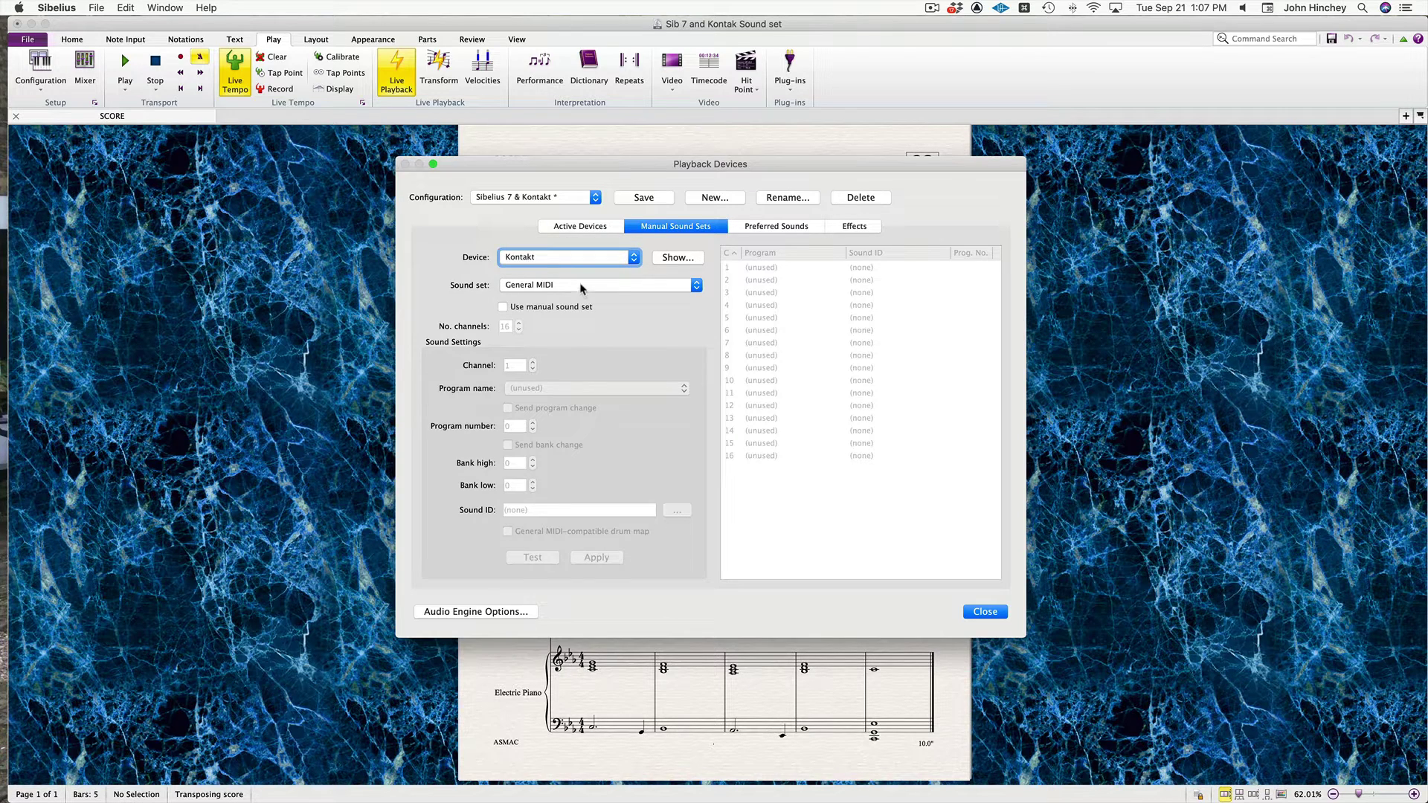
pyautogui.click(569, 308)
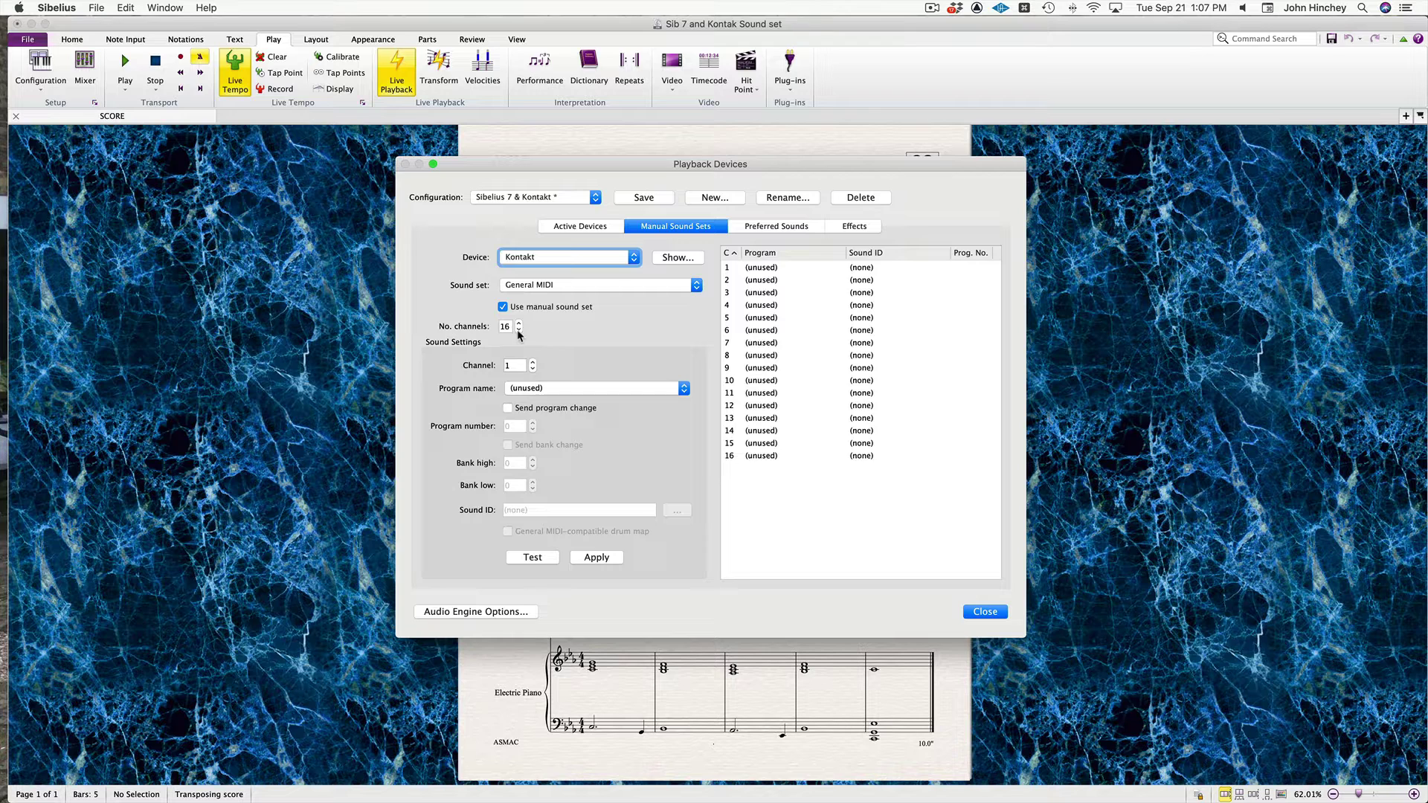
pyautogui.moveTo(519, 330); pyautogui.dragTo(518, 331)
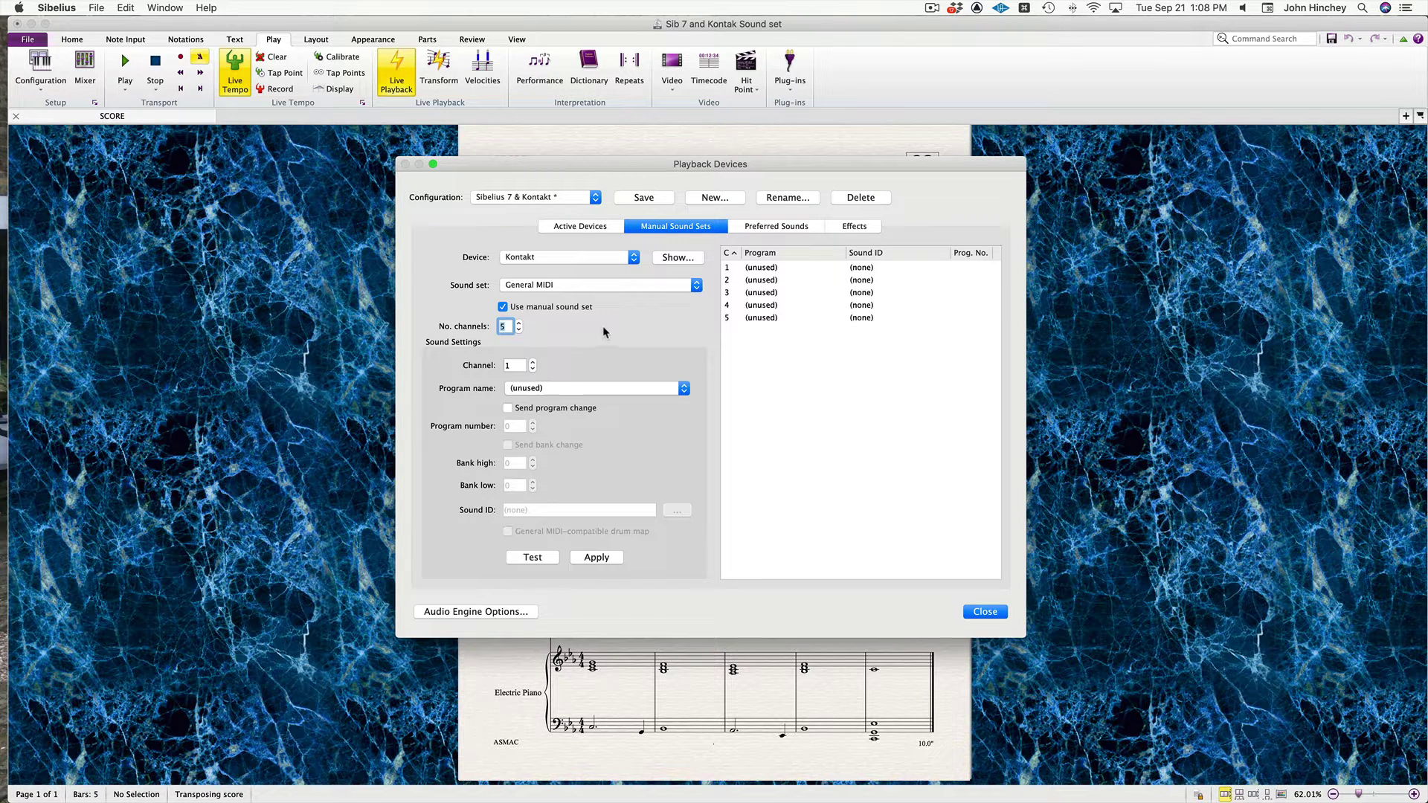
# Select channel 1, audition it, and keep General MIDI as the sound set after trying Wallander.
pyautogui.click(768, 269)
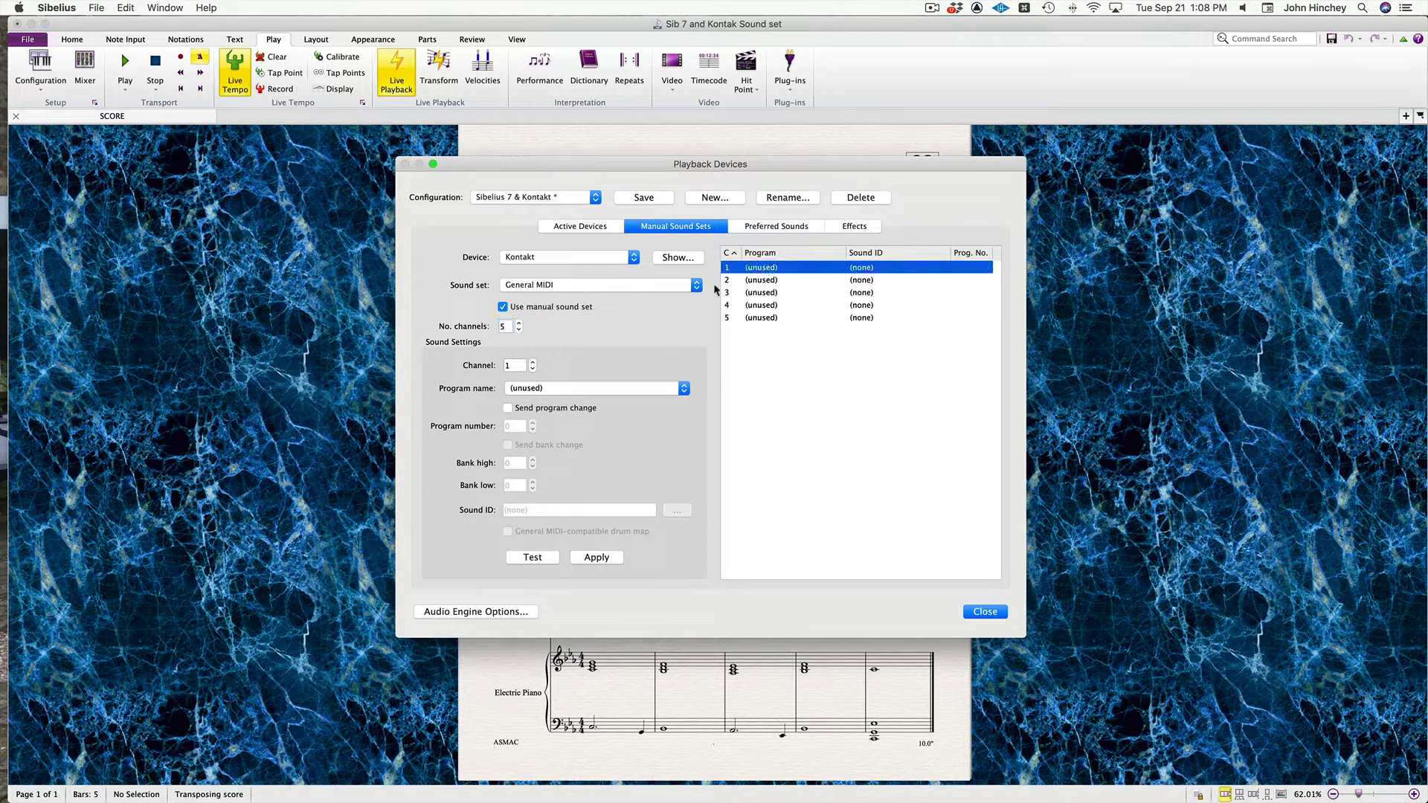
pyautogui.click(543, 559)
pyautogui.click(603, 388)
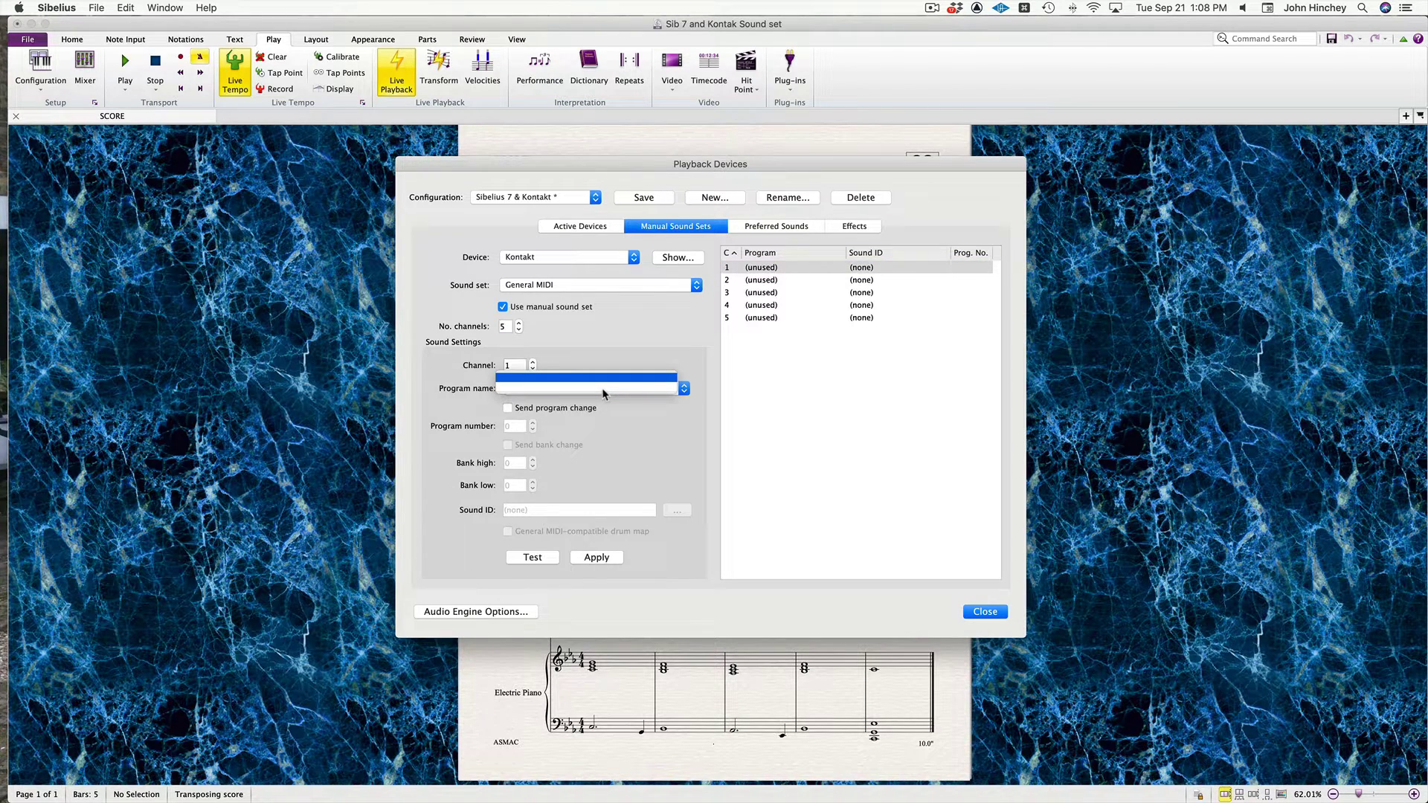
pyautogui.click(638, 348)
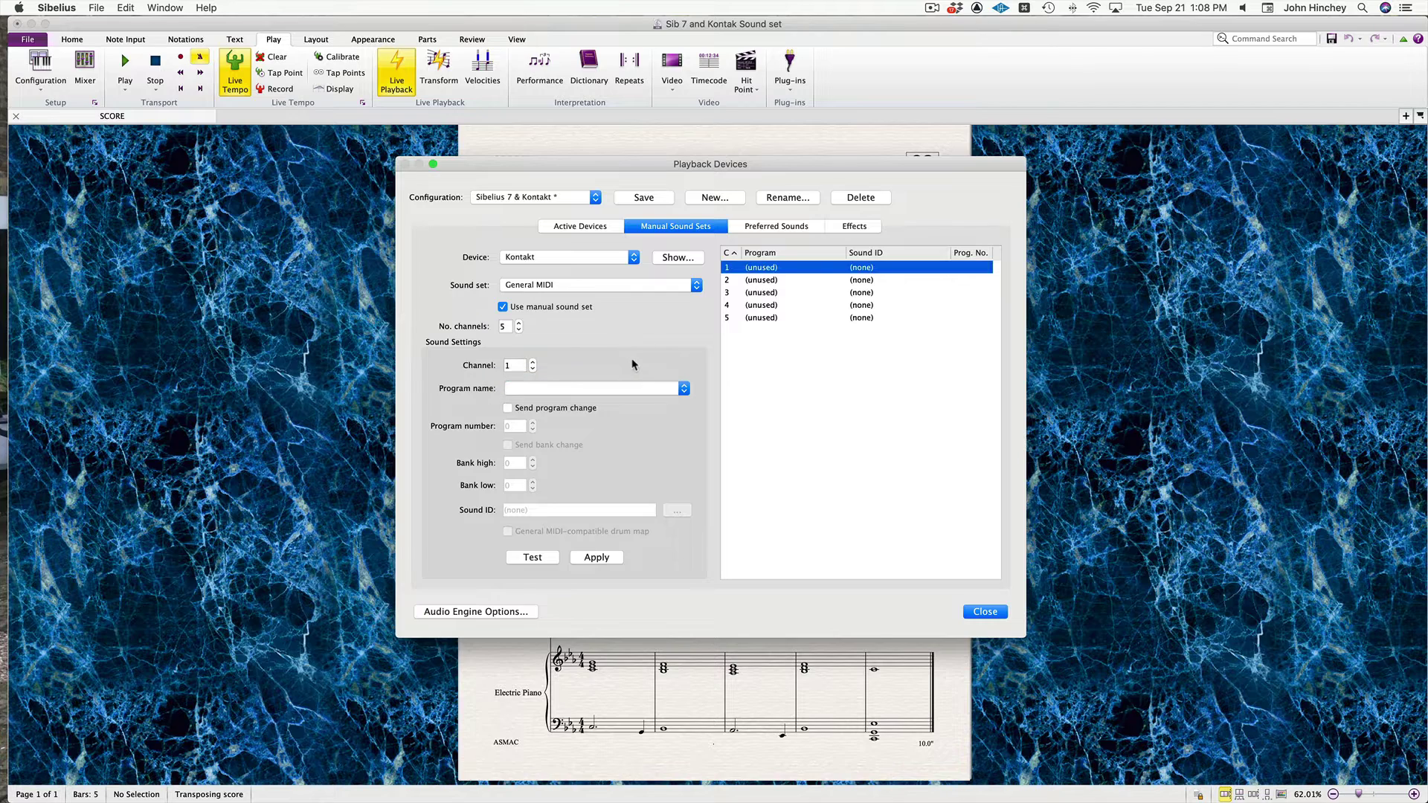
pyautogui.click(593, 289)
pyautogui.click(562, 370)
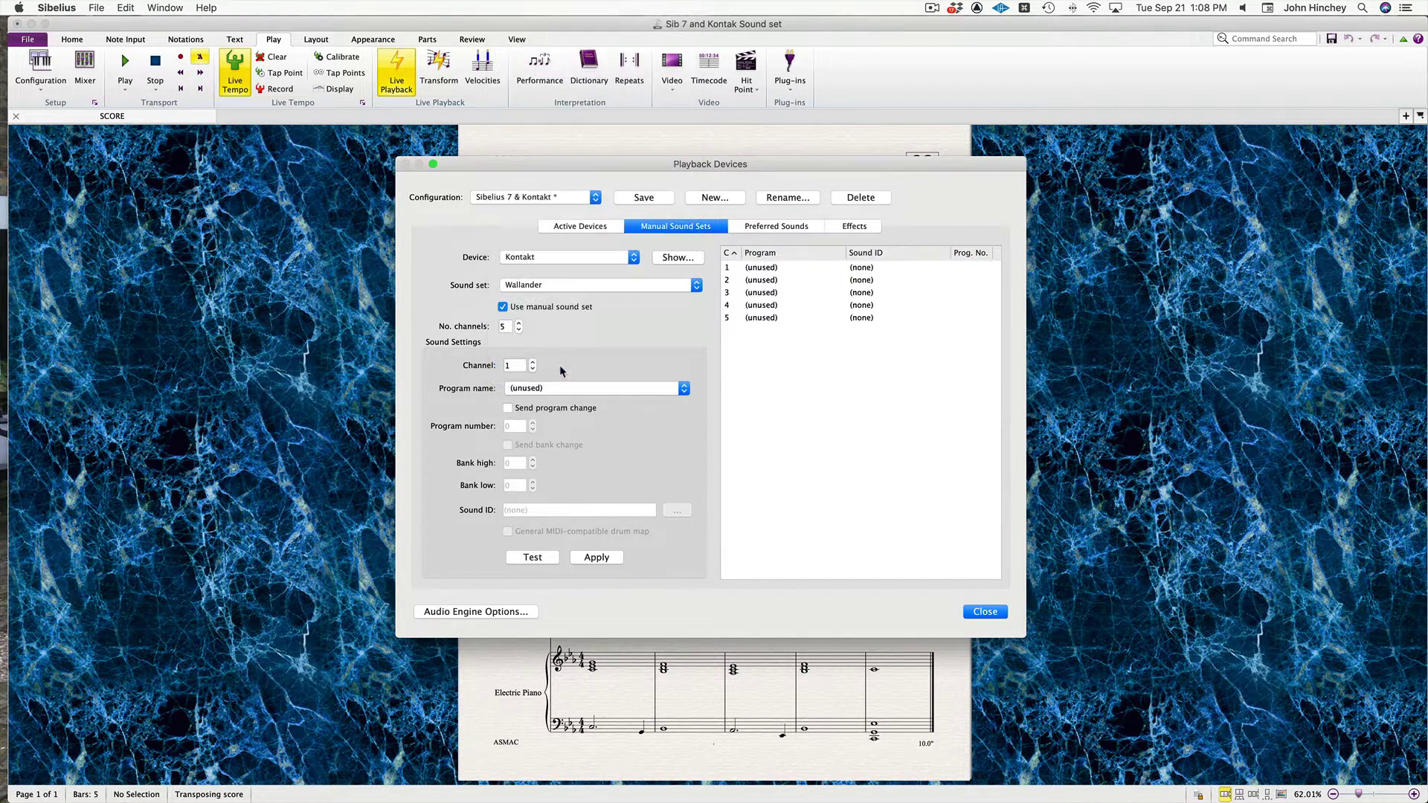
pyautogui.click(574, 287)
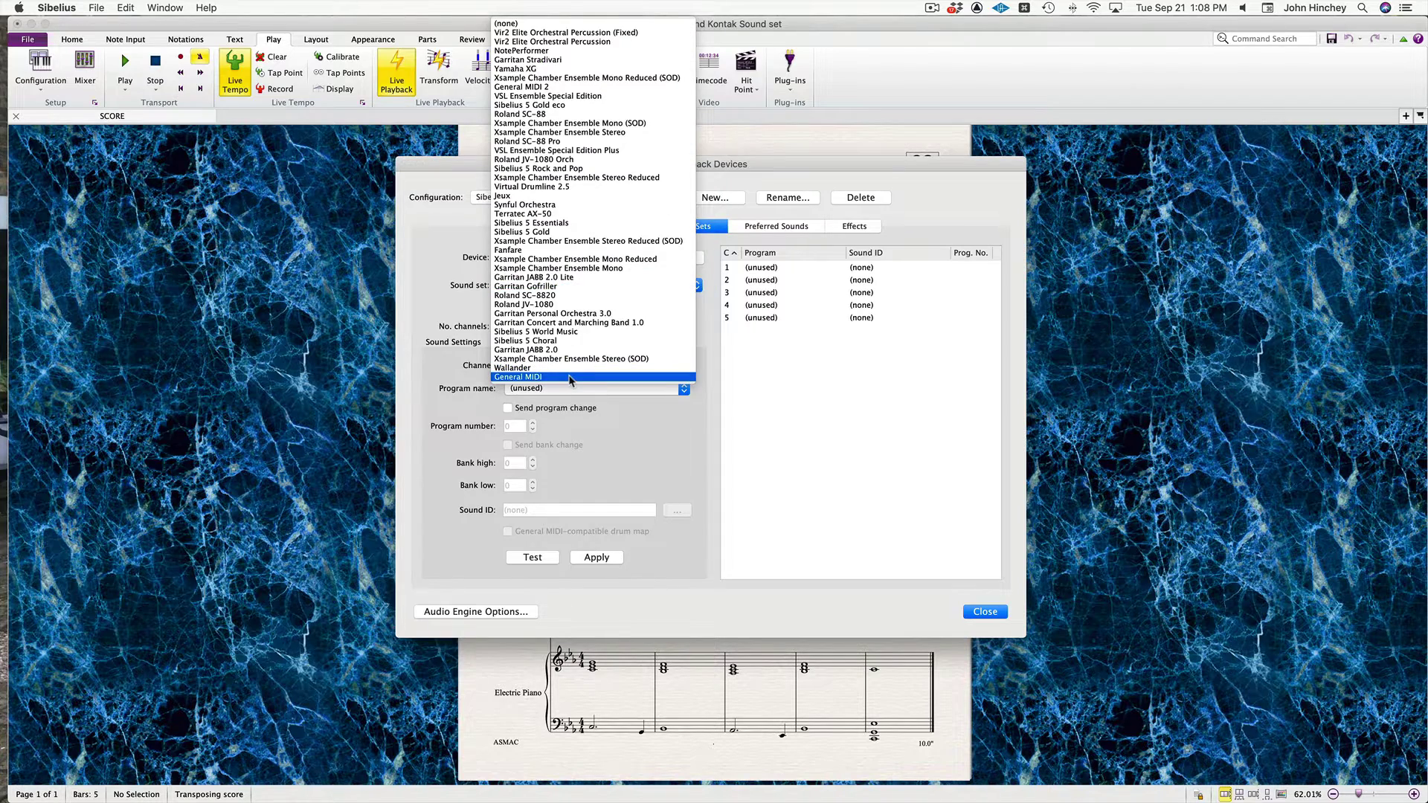
pyautogui.click(570, 377)
pyautogui.click(571, 391)
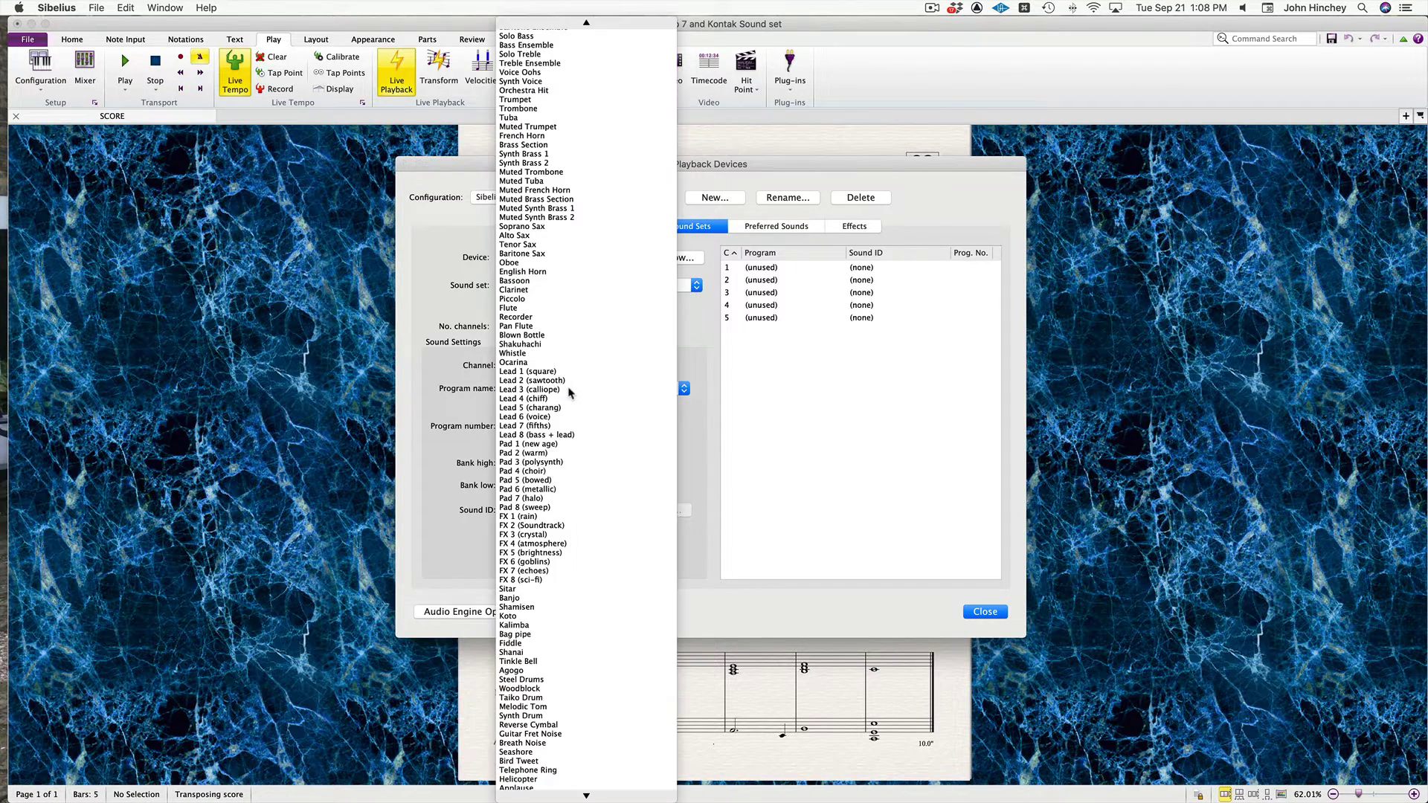
# Apply Harpsichord to channel 1 and Muted Trumpet to channel 2.
pyautogui.scroll(15, 571, 392)
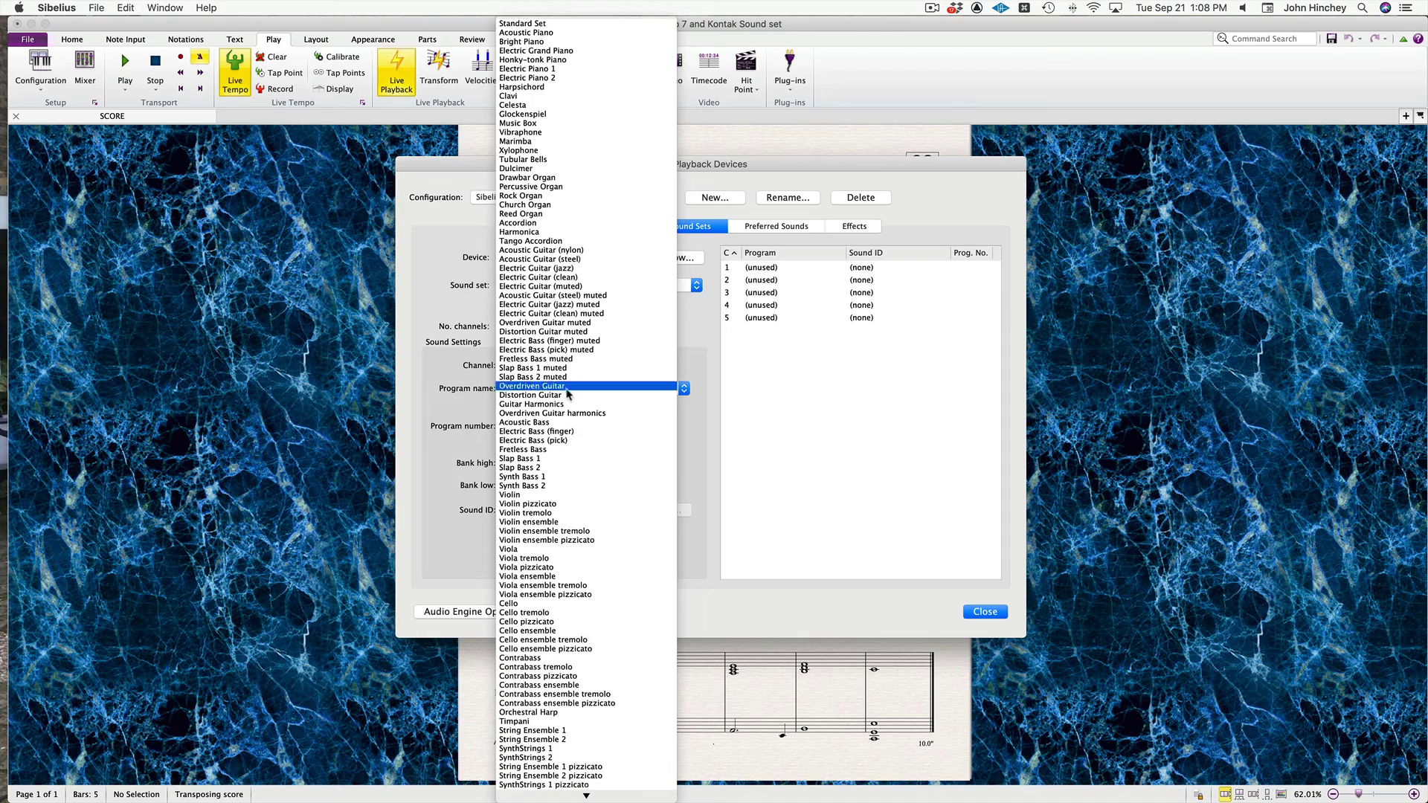
pyautogui.click(545, 88)
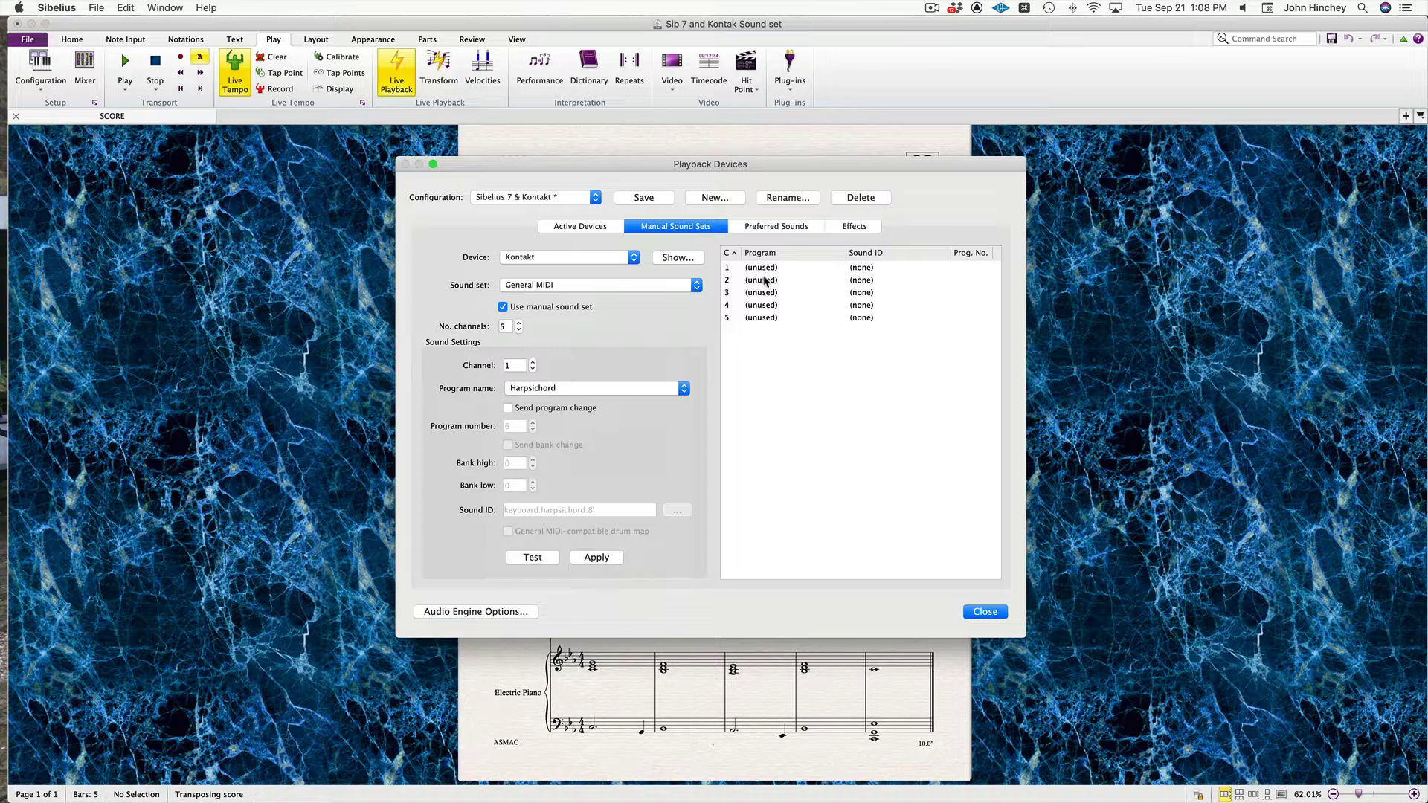
pyautogui.click(597, 559)
pyautogui.click(779, 281)
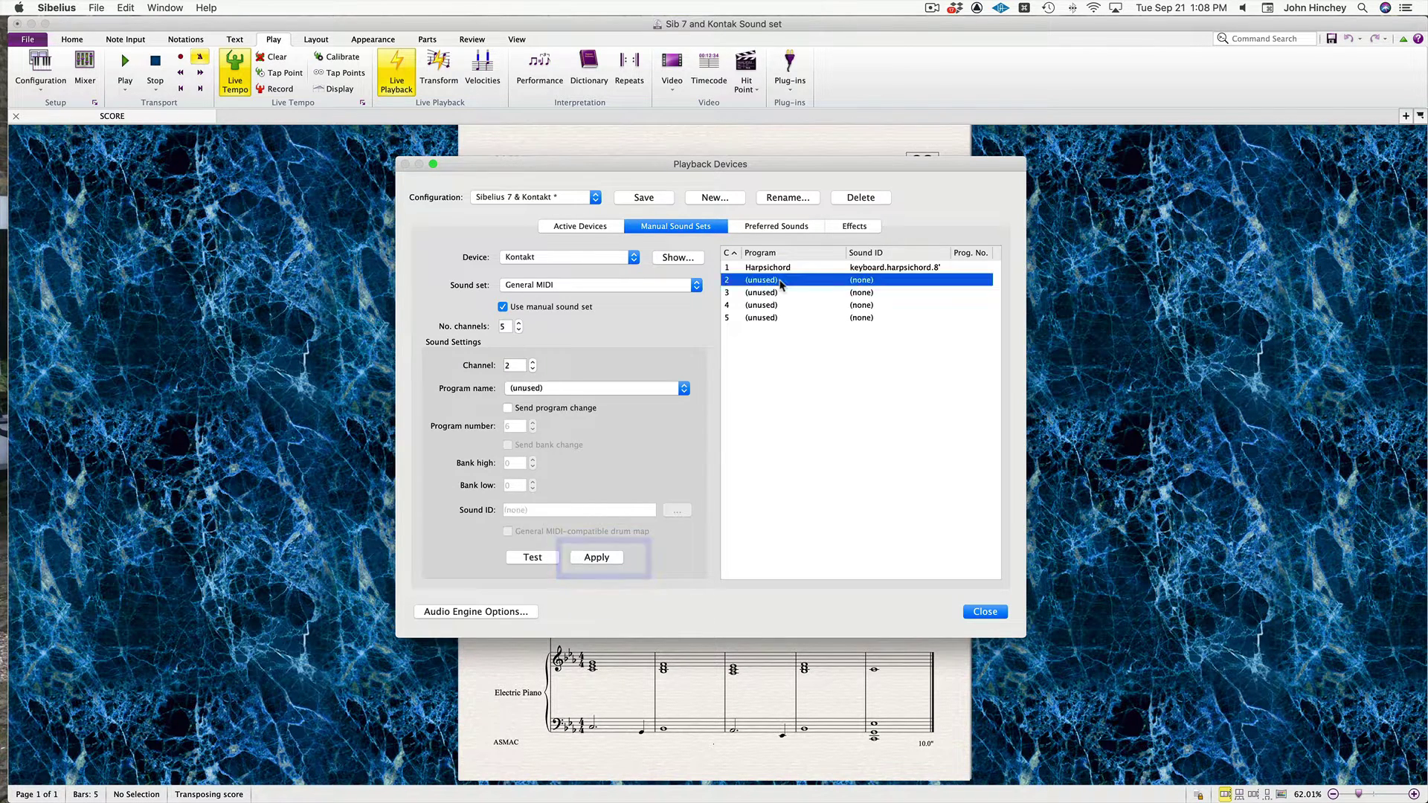
pyautogui.click(594, 388)
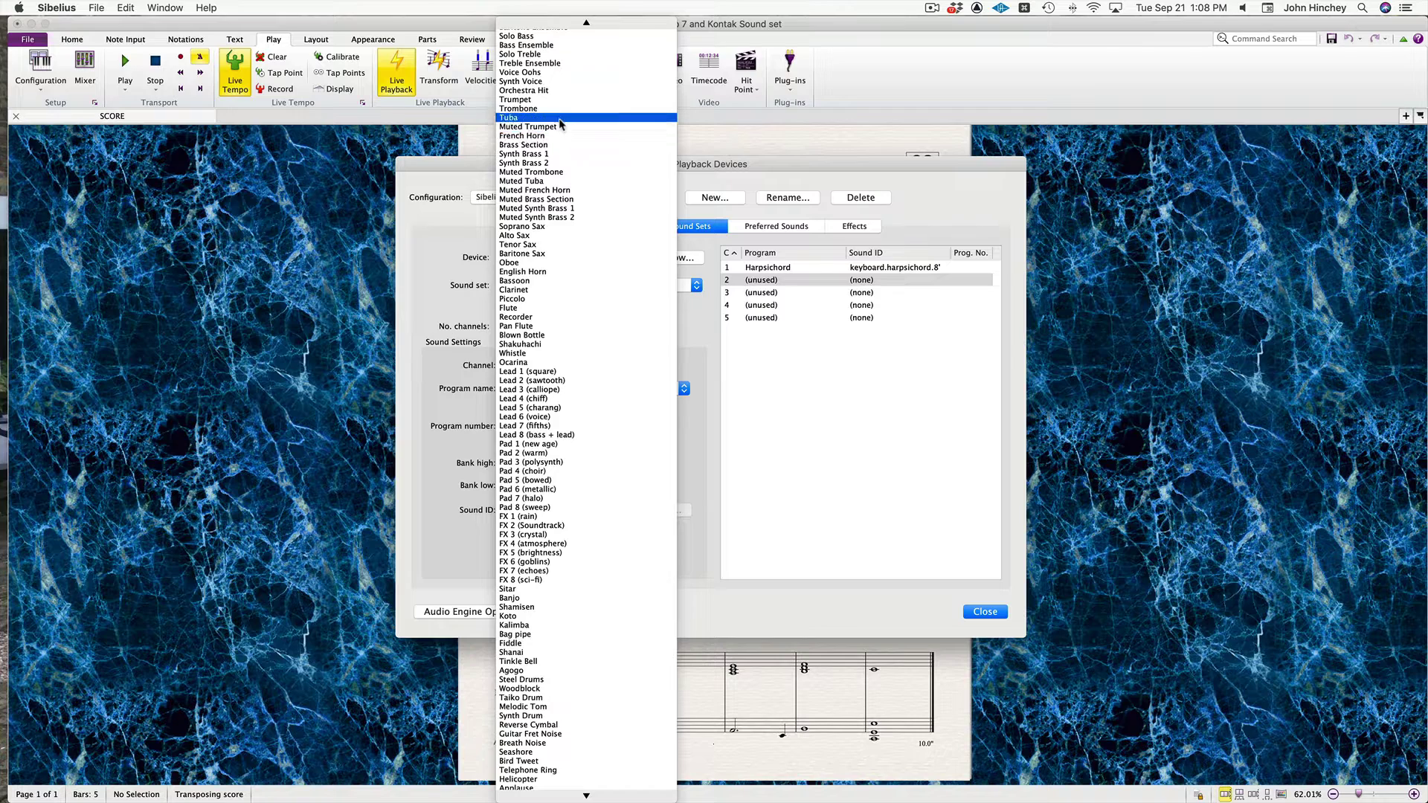
pyautogui.click(559, 128)
pyautogui.click(603, 559)
# Apply Electric Piano 1 to channel 3.
pyautogui.click(793, 296)
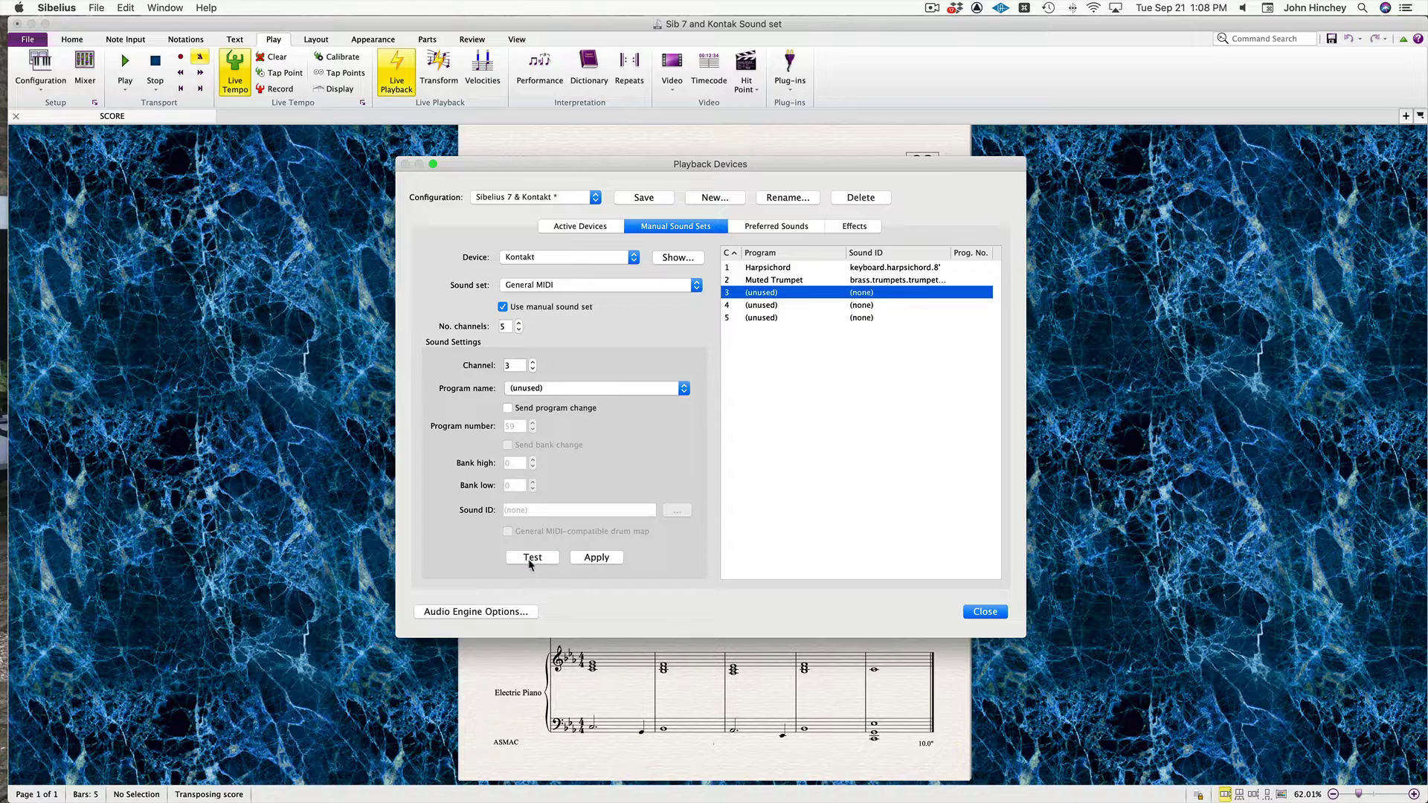
pyautogui.click(613, 389)
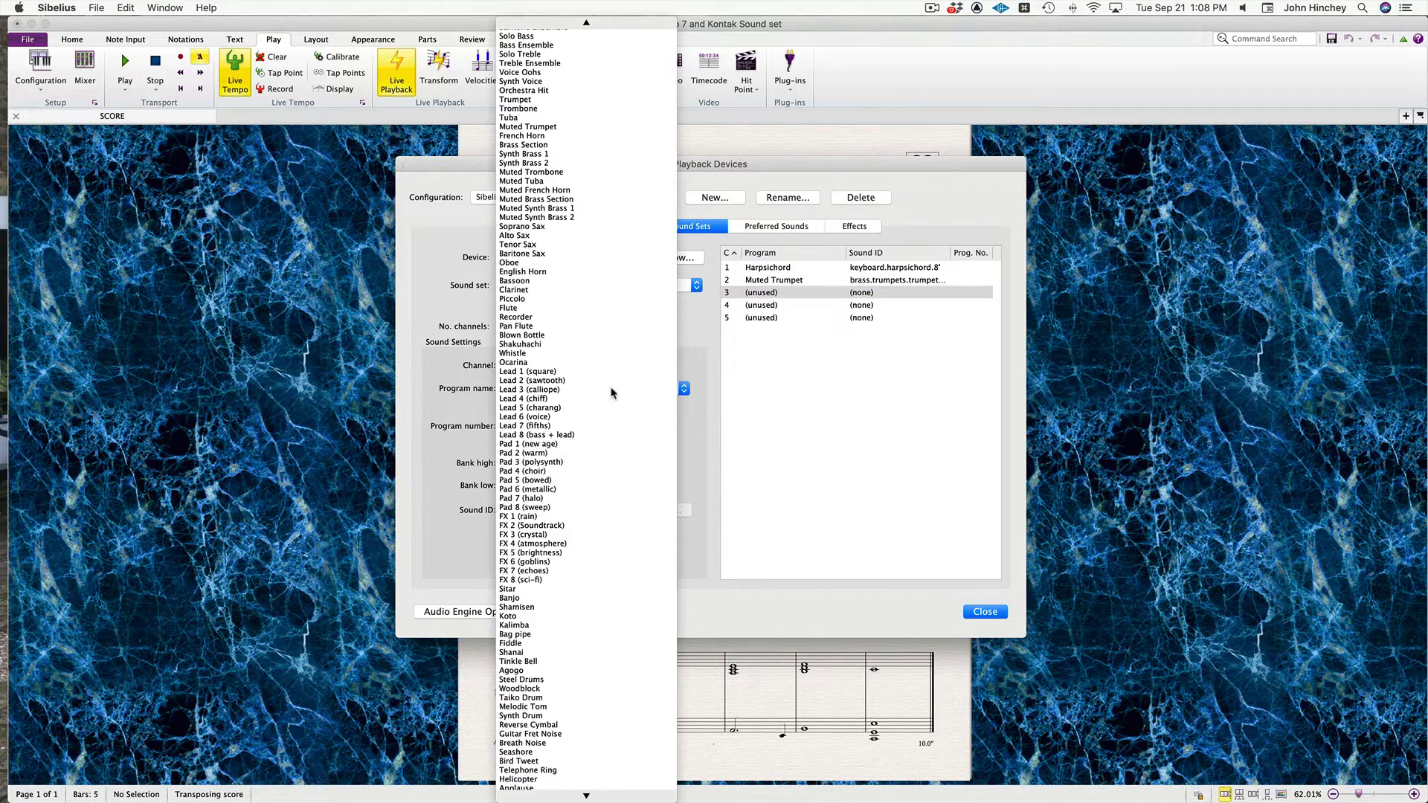
pyautogui.scroll(15, 571, 283)
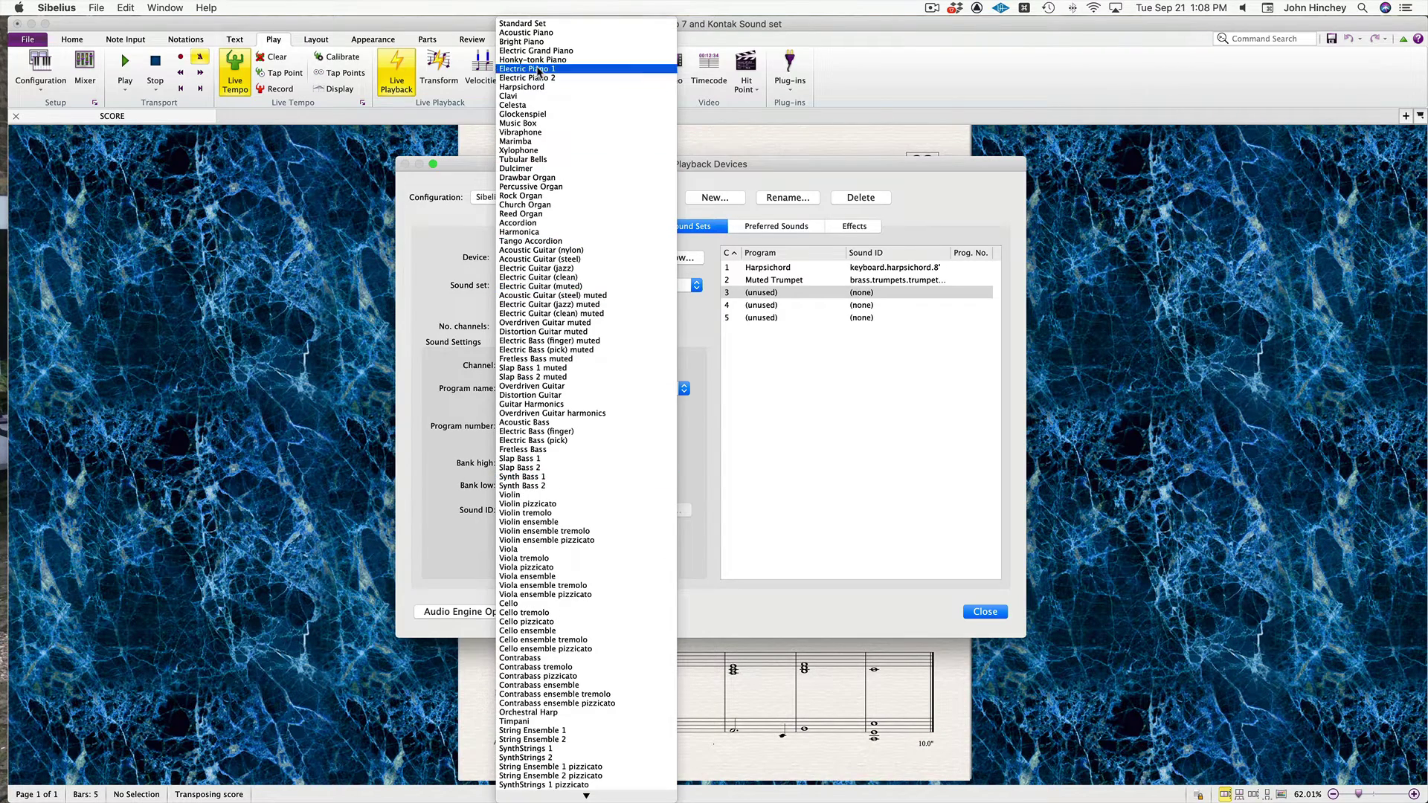
pyautogui.click(538, 69)
pyautogui.click(597, 560)
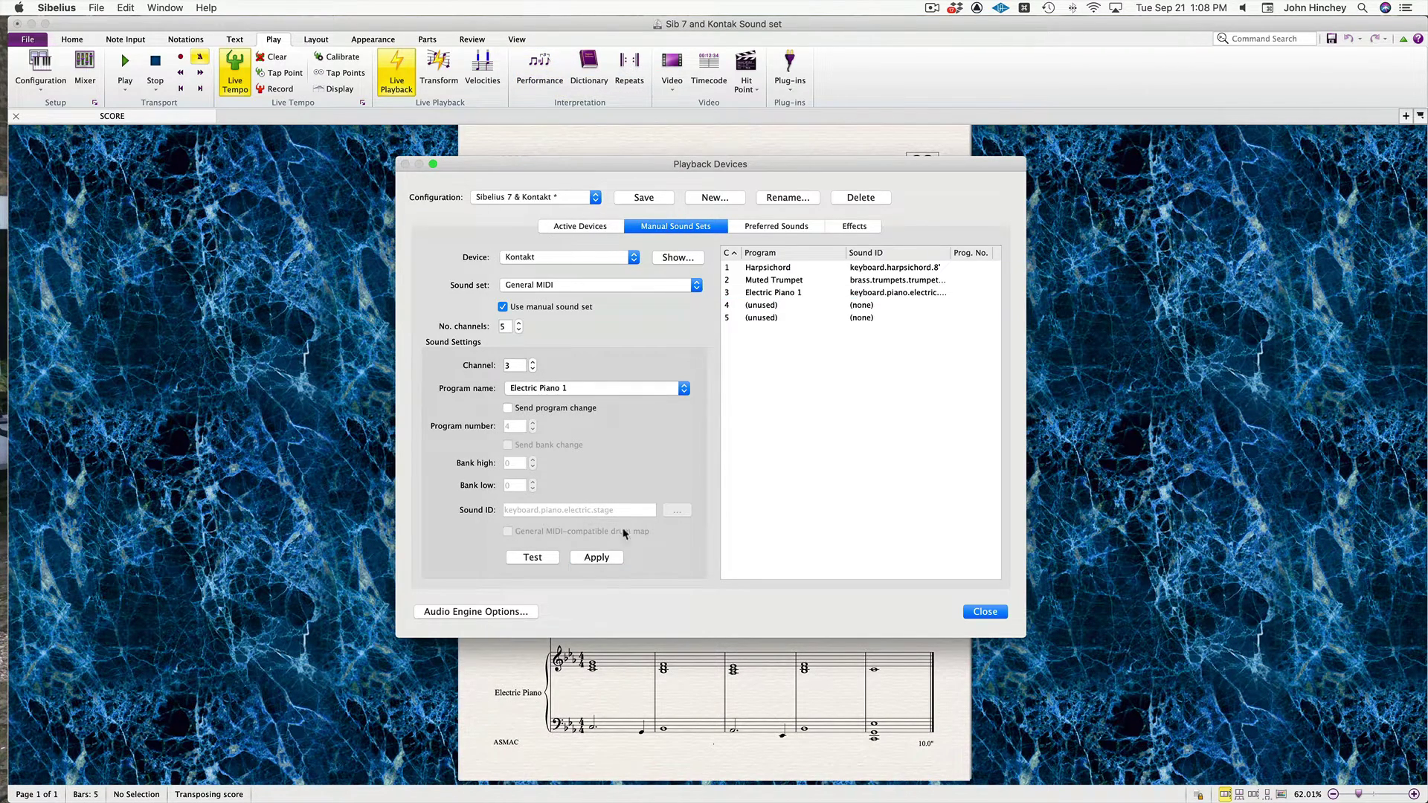
pyautogui.click(791, 307)
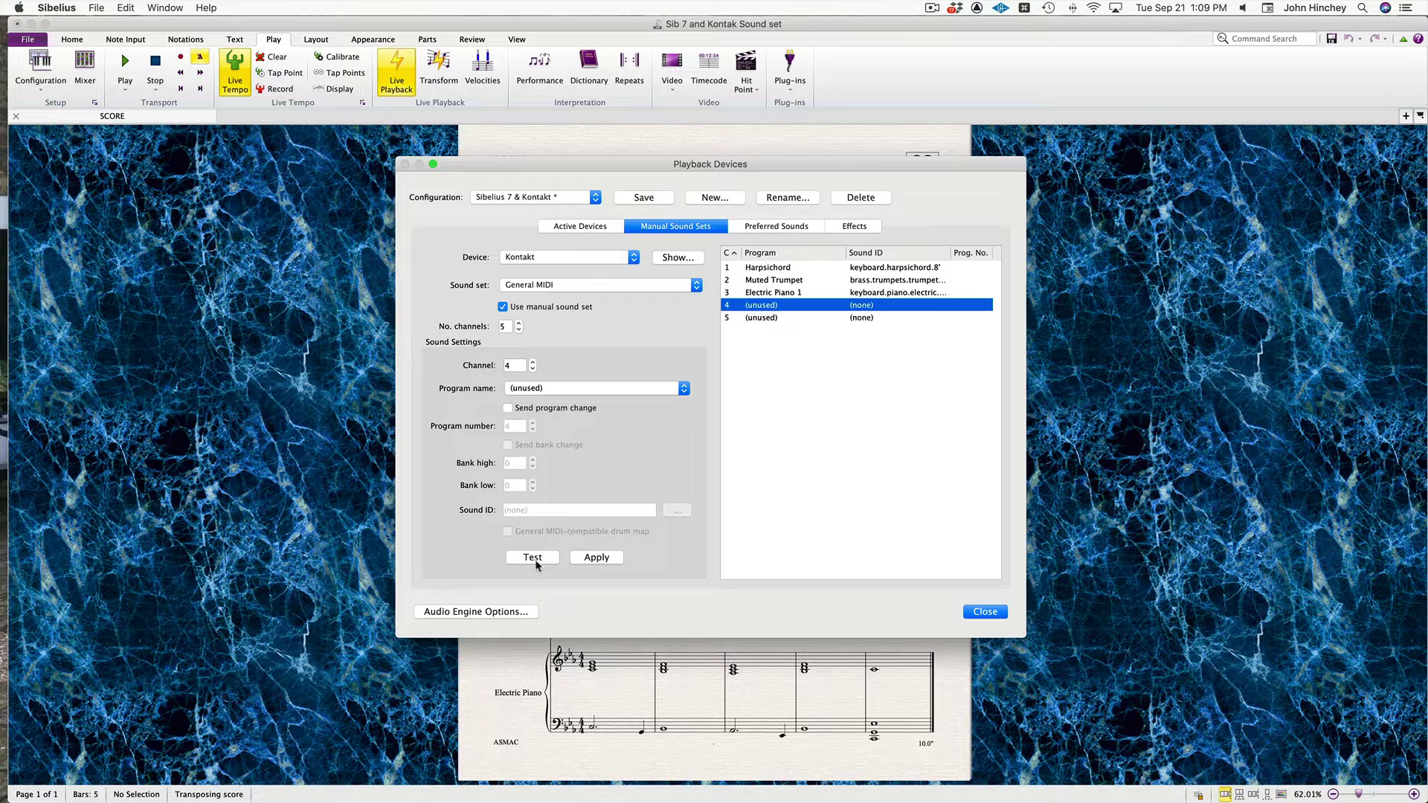
pyautogui.click(580, 389)
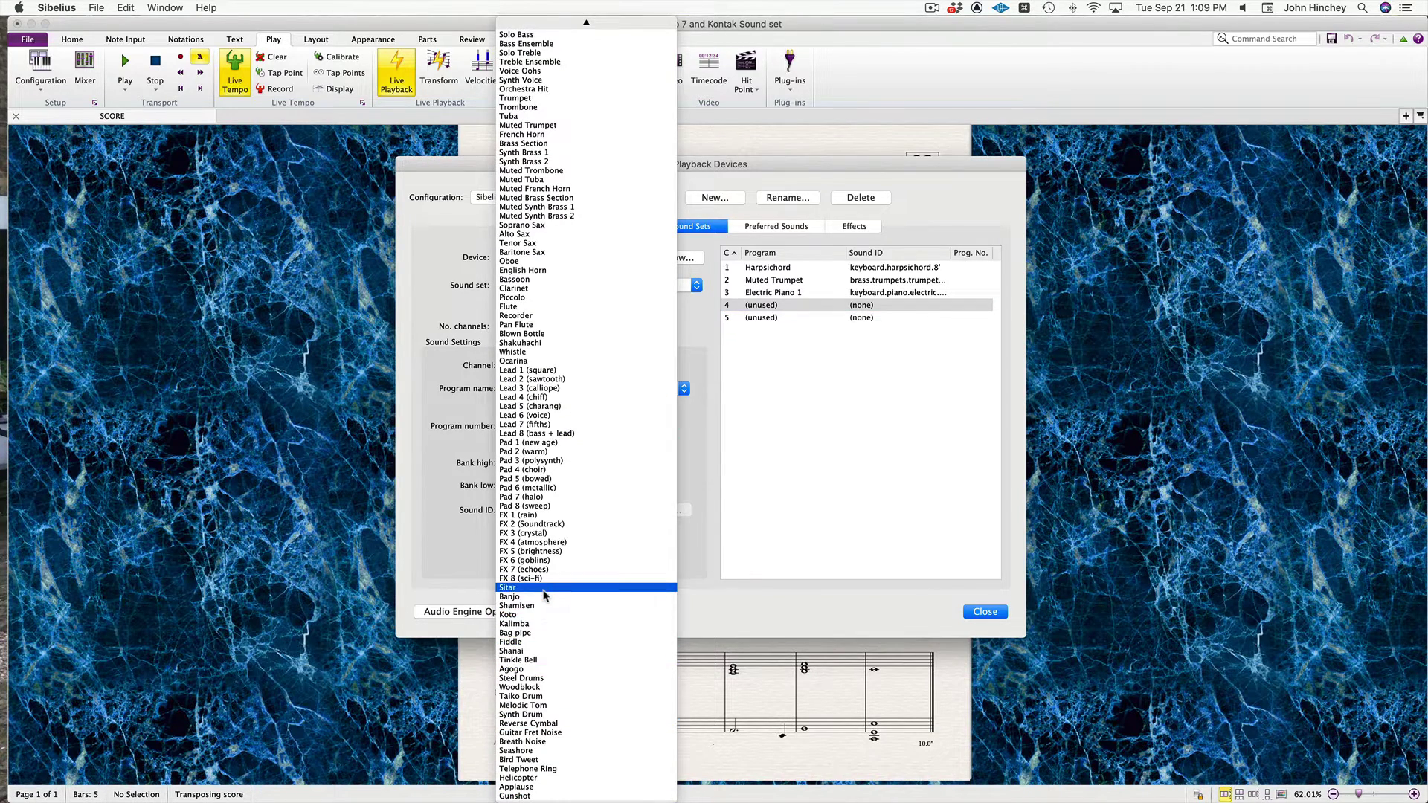
pyautogui.click(546, 588)
pyautogui.click(603, 560)
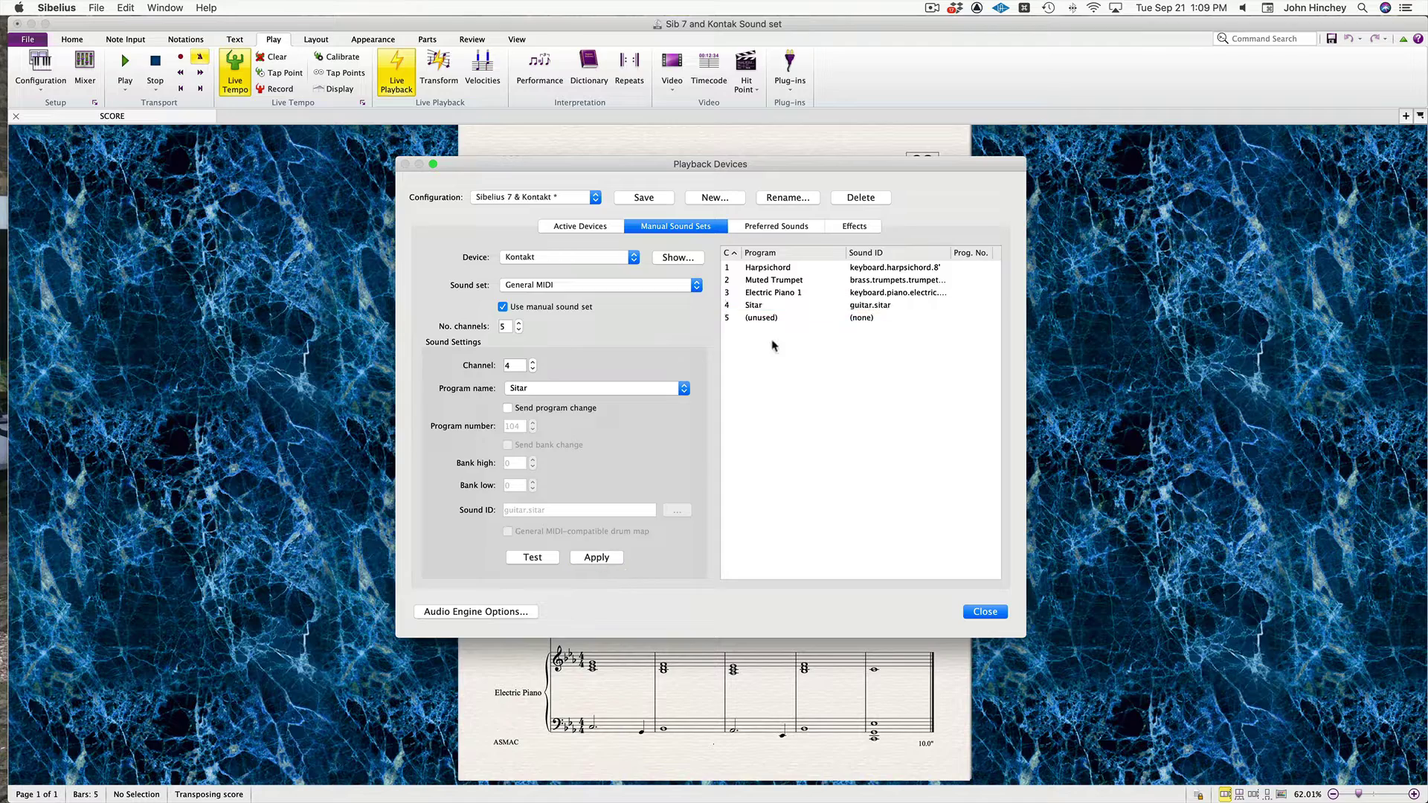
pyautogui.click(775, 318)
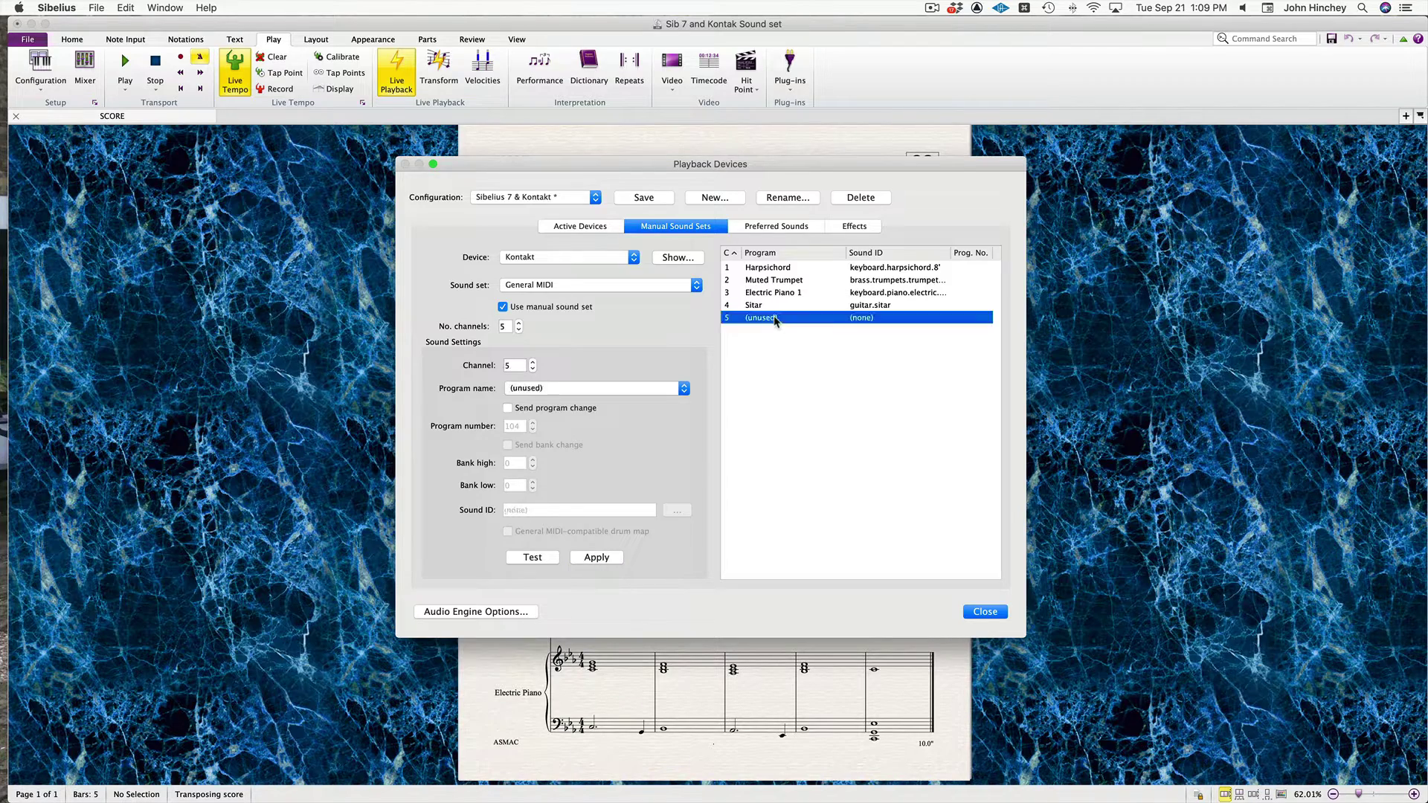
# Pick Acoustic Bass from the General MIDI program list for channel 5.
pyautogui.click(593, 392)
pyautogui.scroll(15, 558, 321)
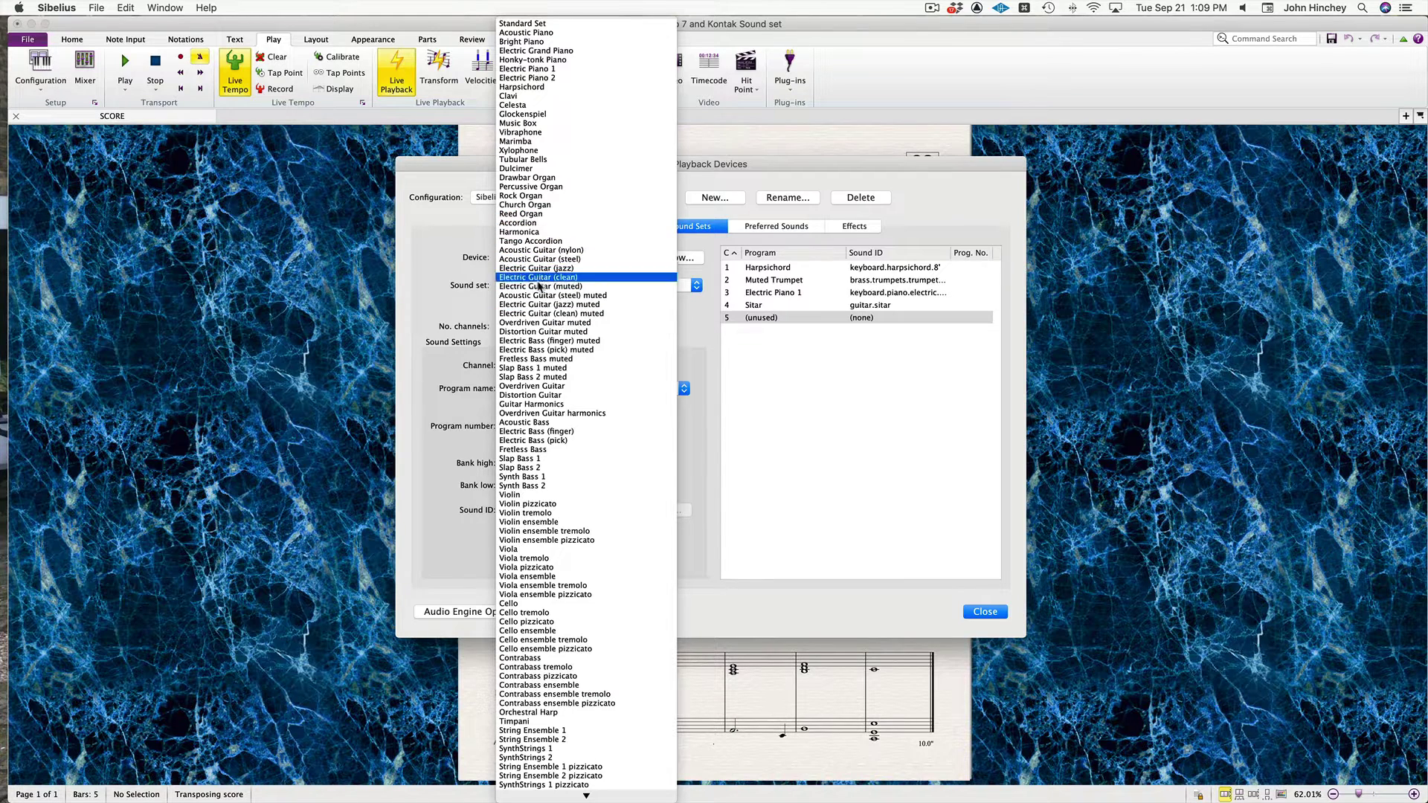
pyautogui.click(539, 423)
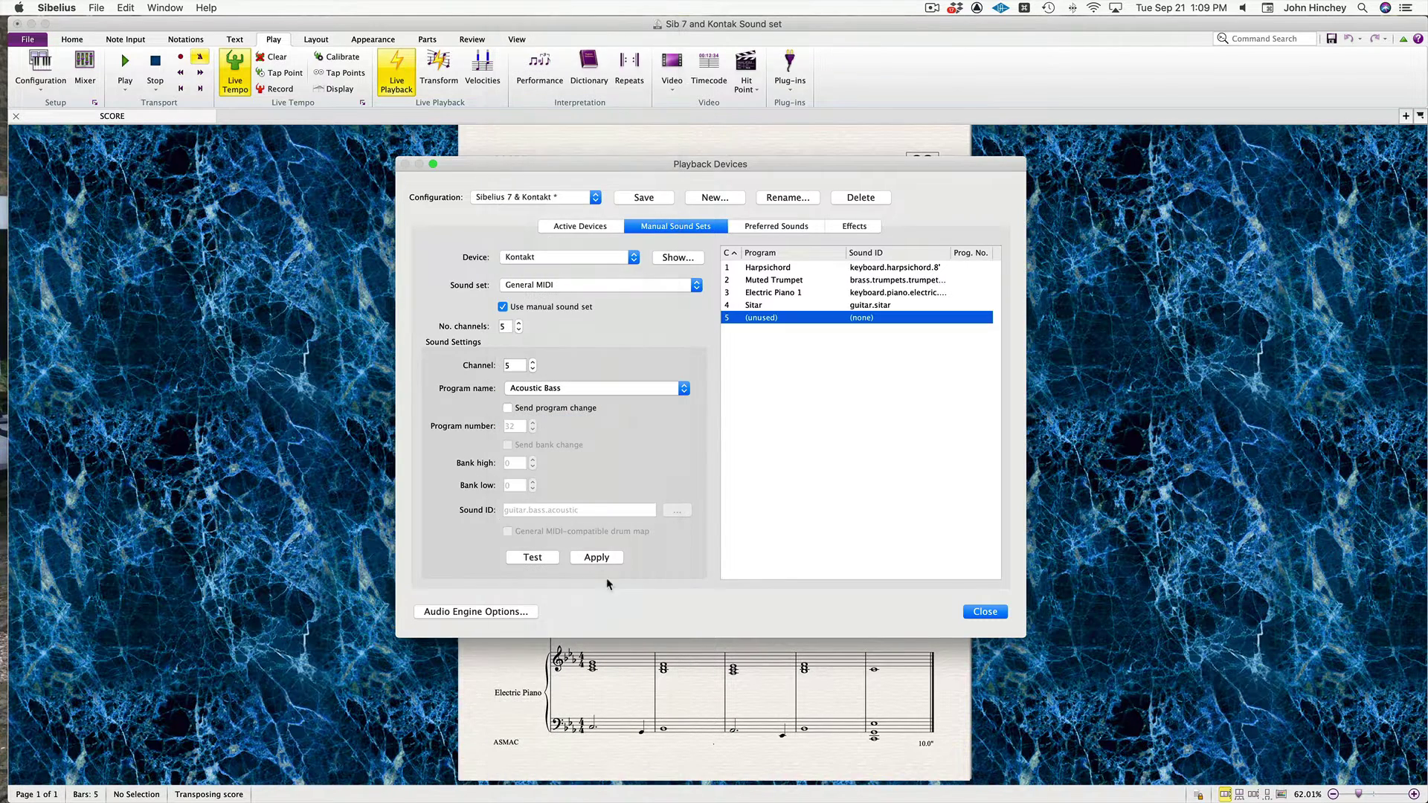
# Apply Acoustic Bass to channel 5 and save the 'Sibelius 7 & Kontakt' configuration.
pyautogui.click(596, 558)
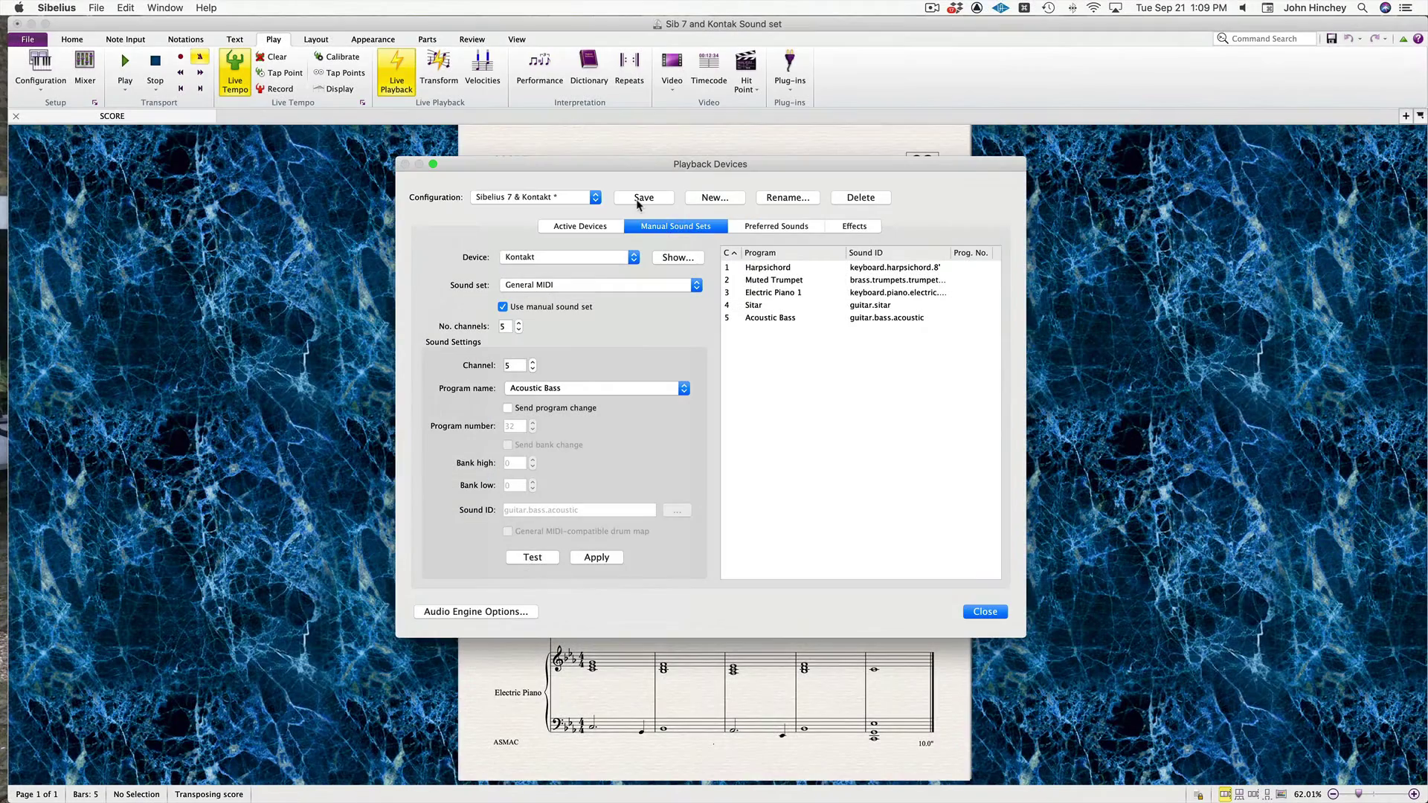
pyautogui.click(637, 199)
# Close the playback device settings and open the Mixer, enlarged to show every channel control.
pyautogui.click(972, 615)
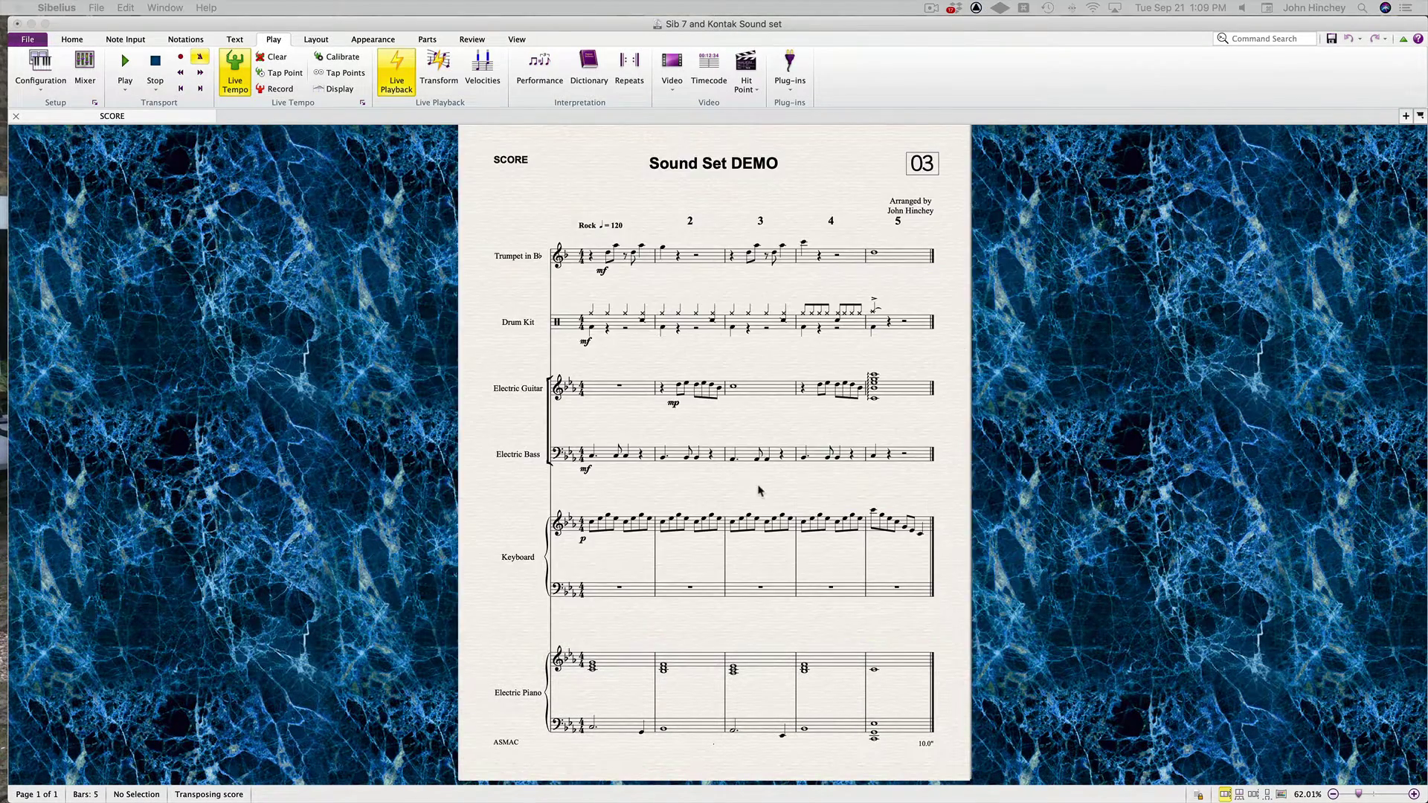
pyautogui.press('m')
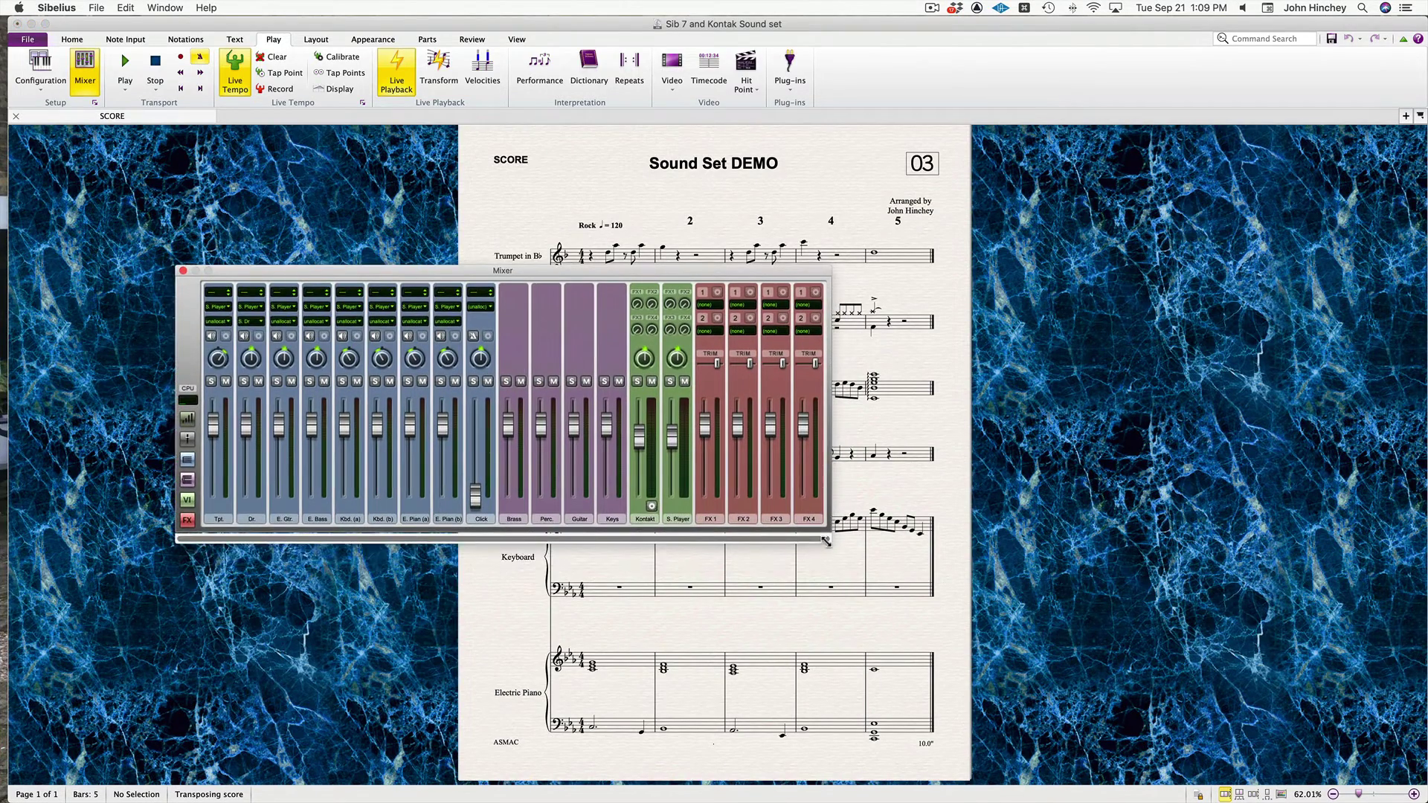
pyautogui.moveTo(829, 543); pyautogui.dragTo(1018, 589)
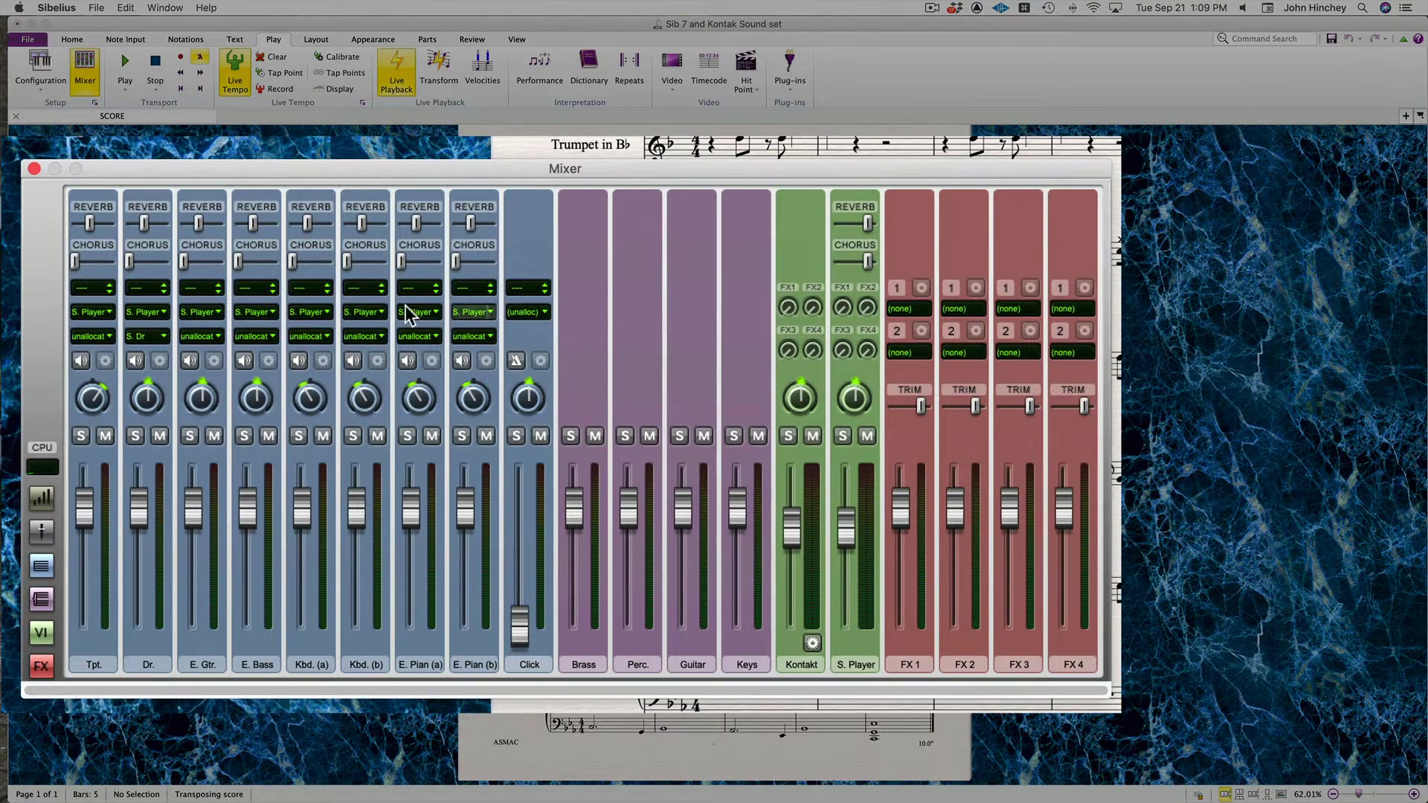
# Route the Tpt., E. Gtr. and E. Bass mixer channels to Kontakt.
pyautogui.click(106, 311)
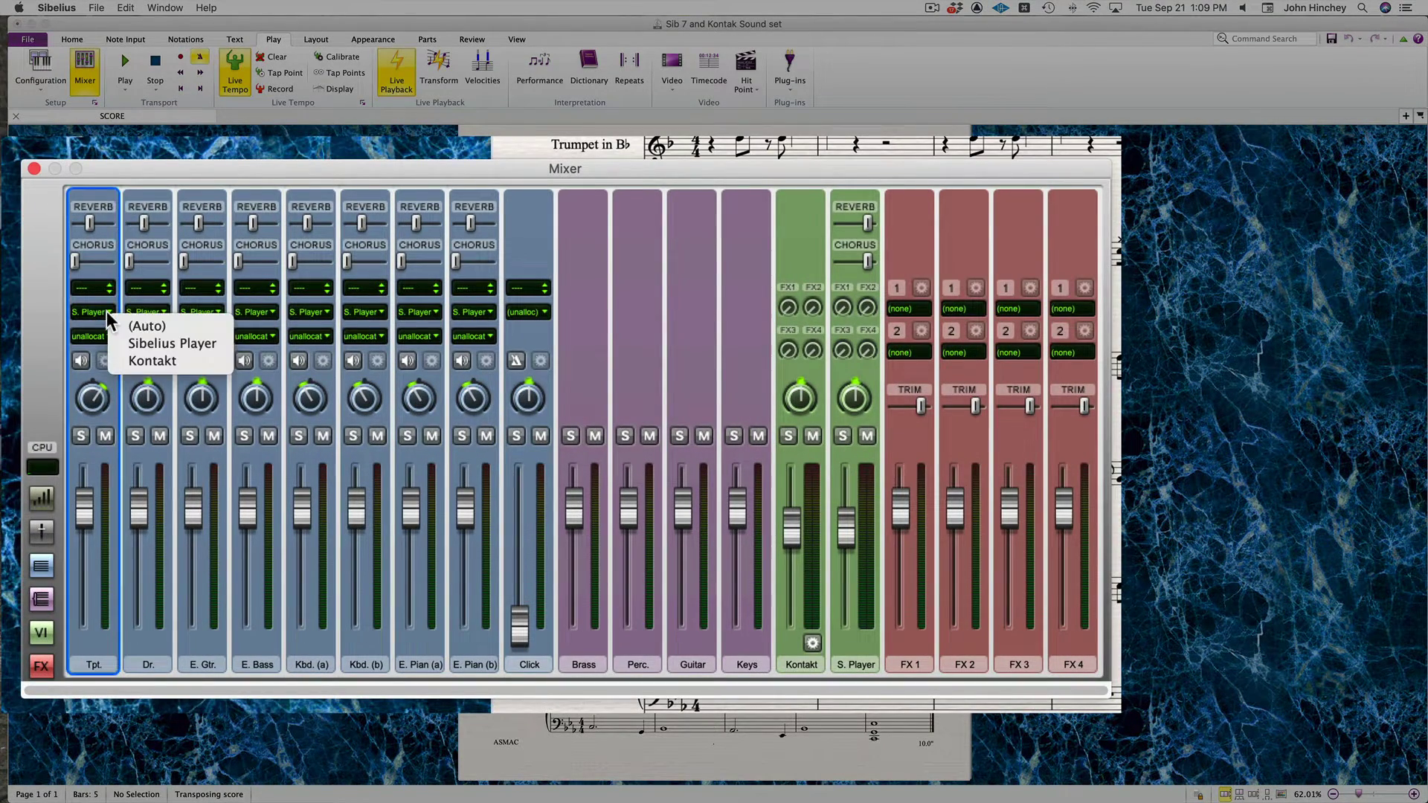
pyautogui.click(154, 367)
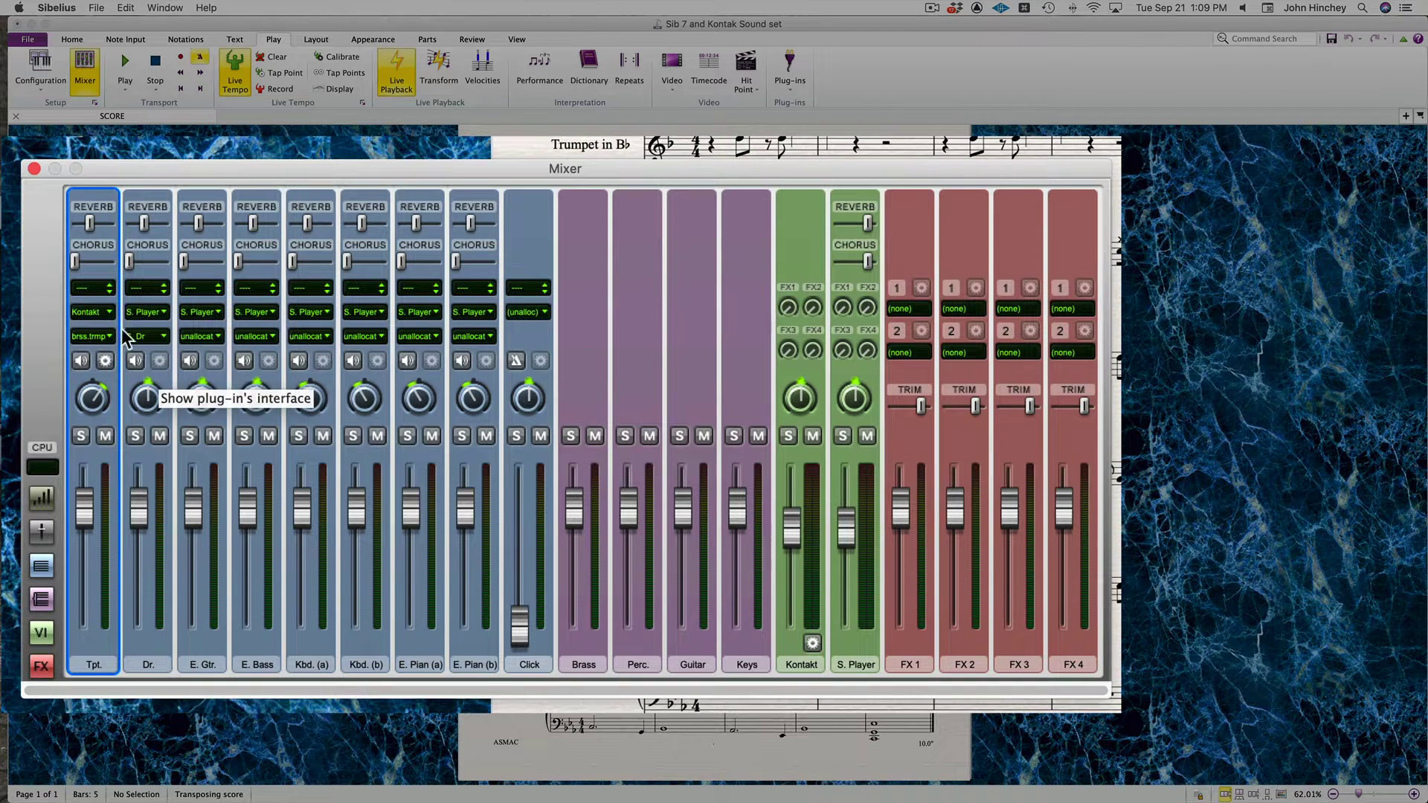
pyautogui.click(217, 312)
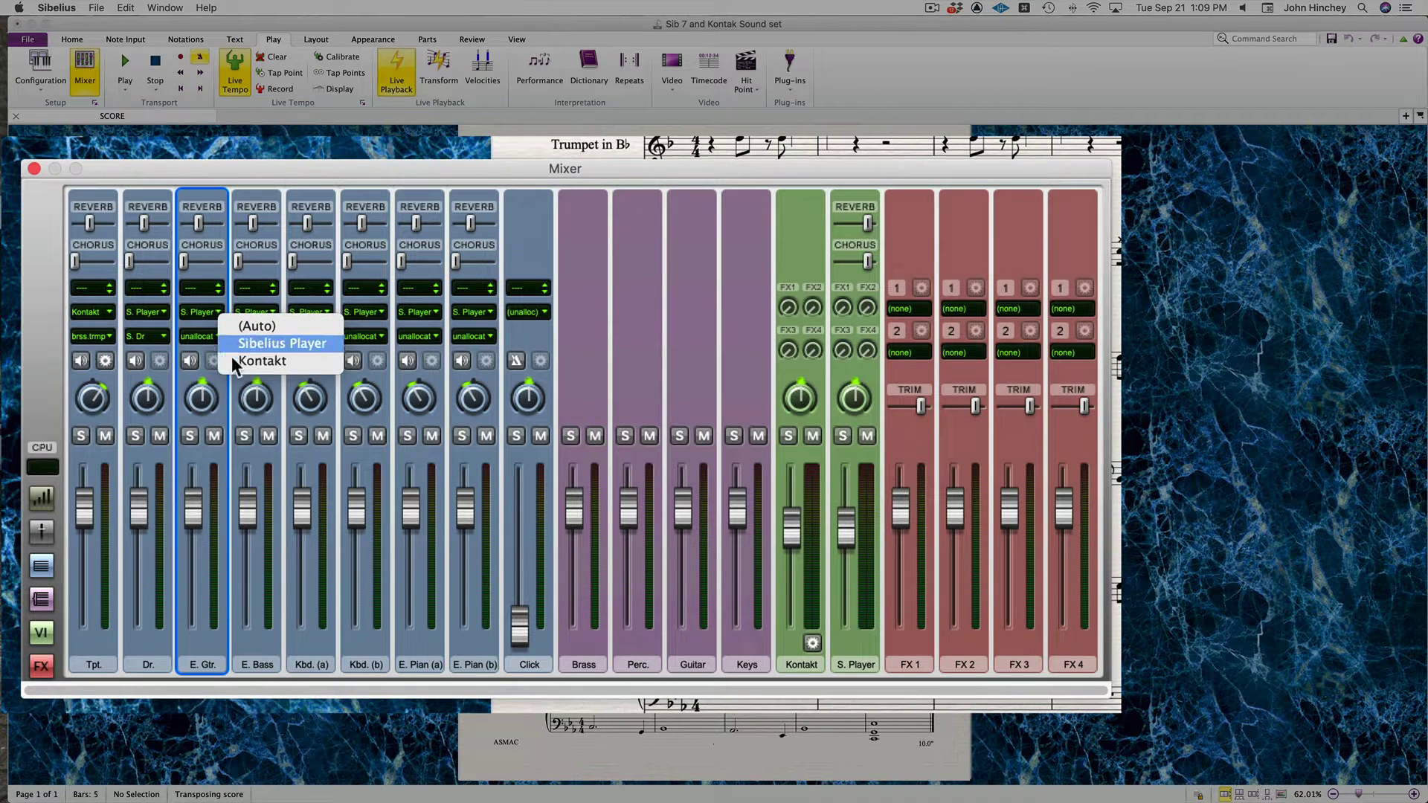
pyautogui.click(234, 360)
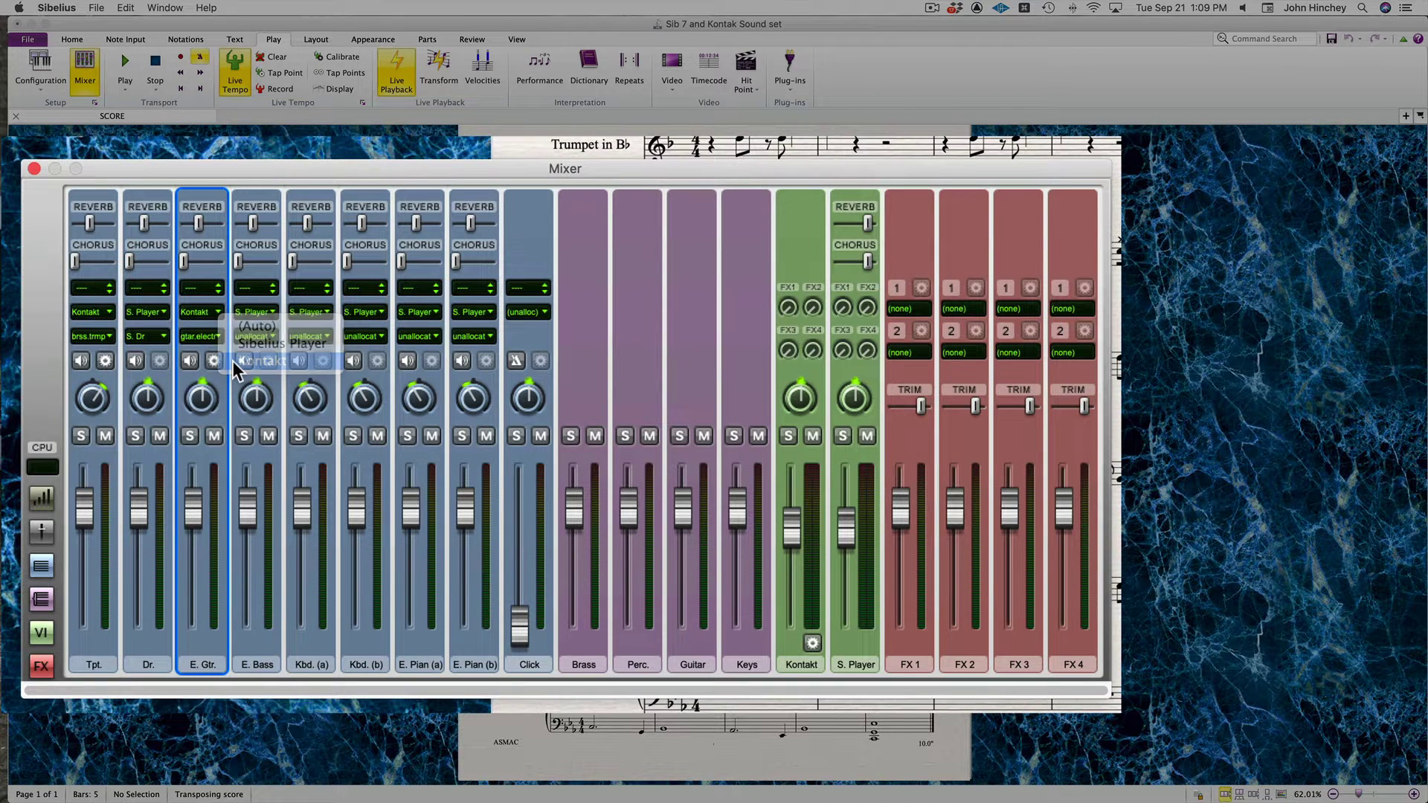
pyautogui.click(269, 311)
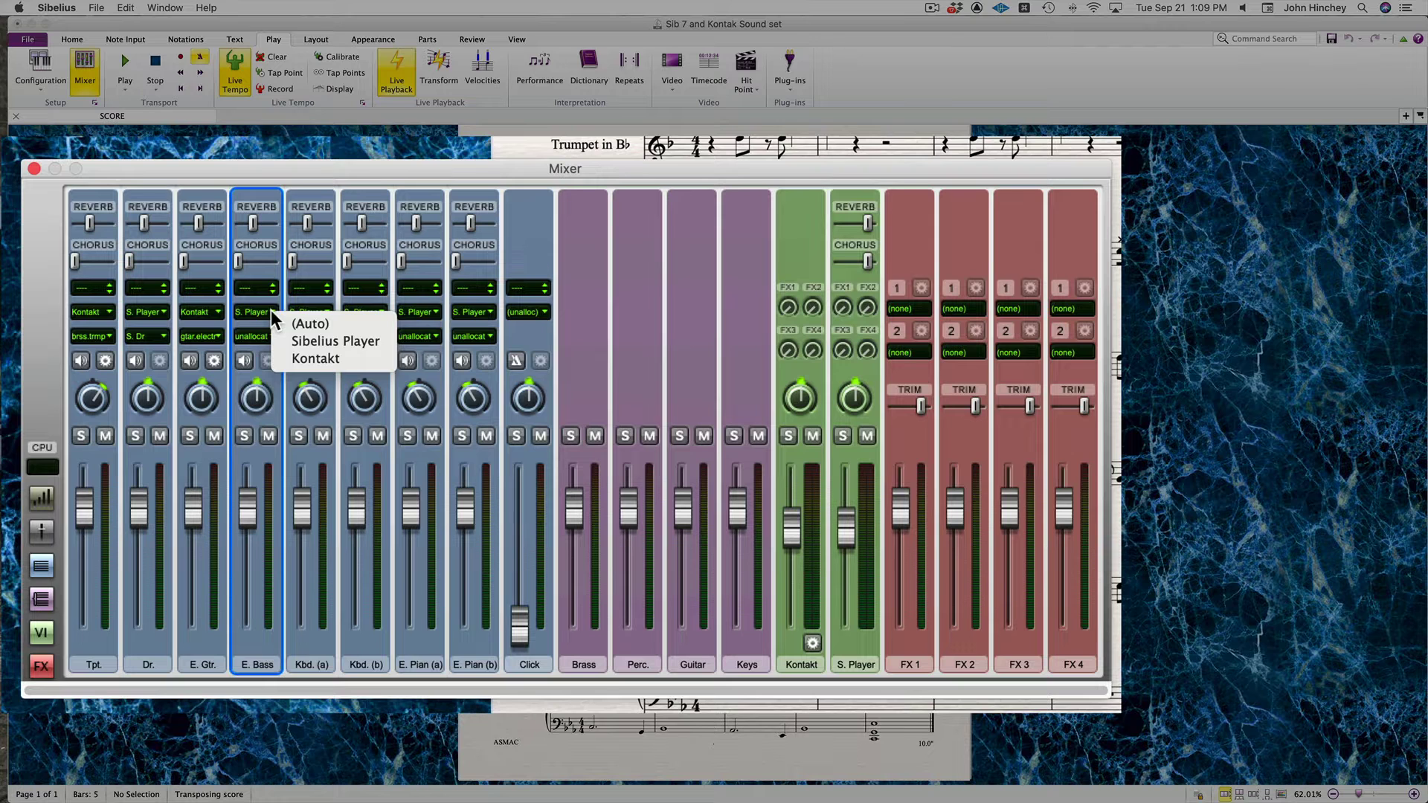
pyautogui.click(297, 359)
# Route Kbd. (a), Kbd. (b), E. Pian (a) and E. Pian (b) channels to Kontakt.
pyautogui.click(327, 312)
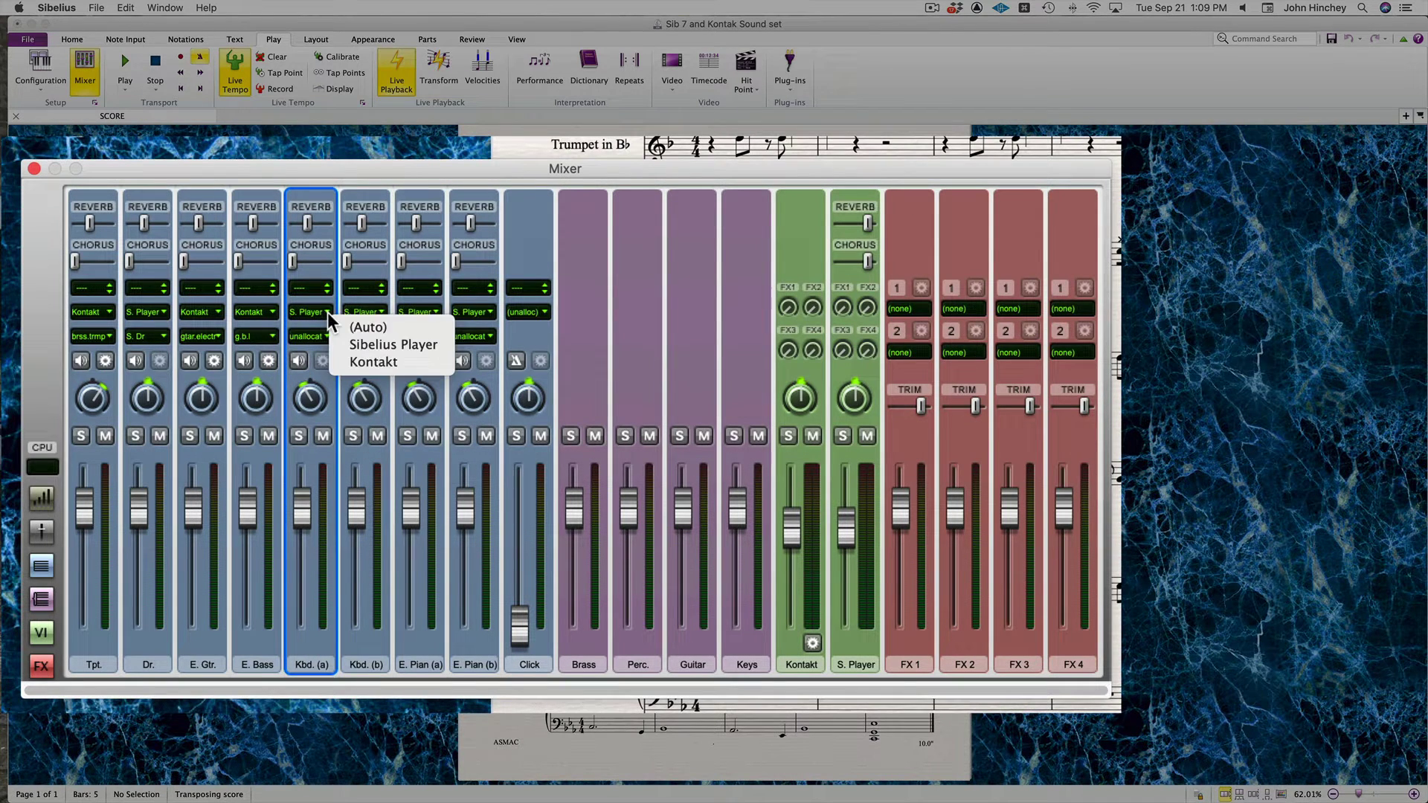
pyautogui.click(359, 363)
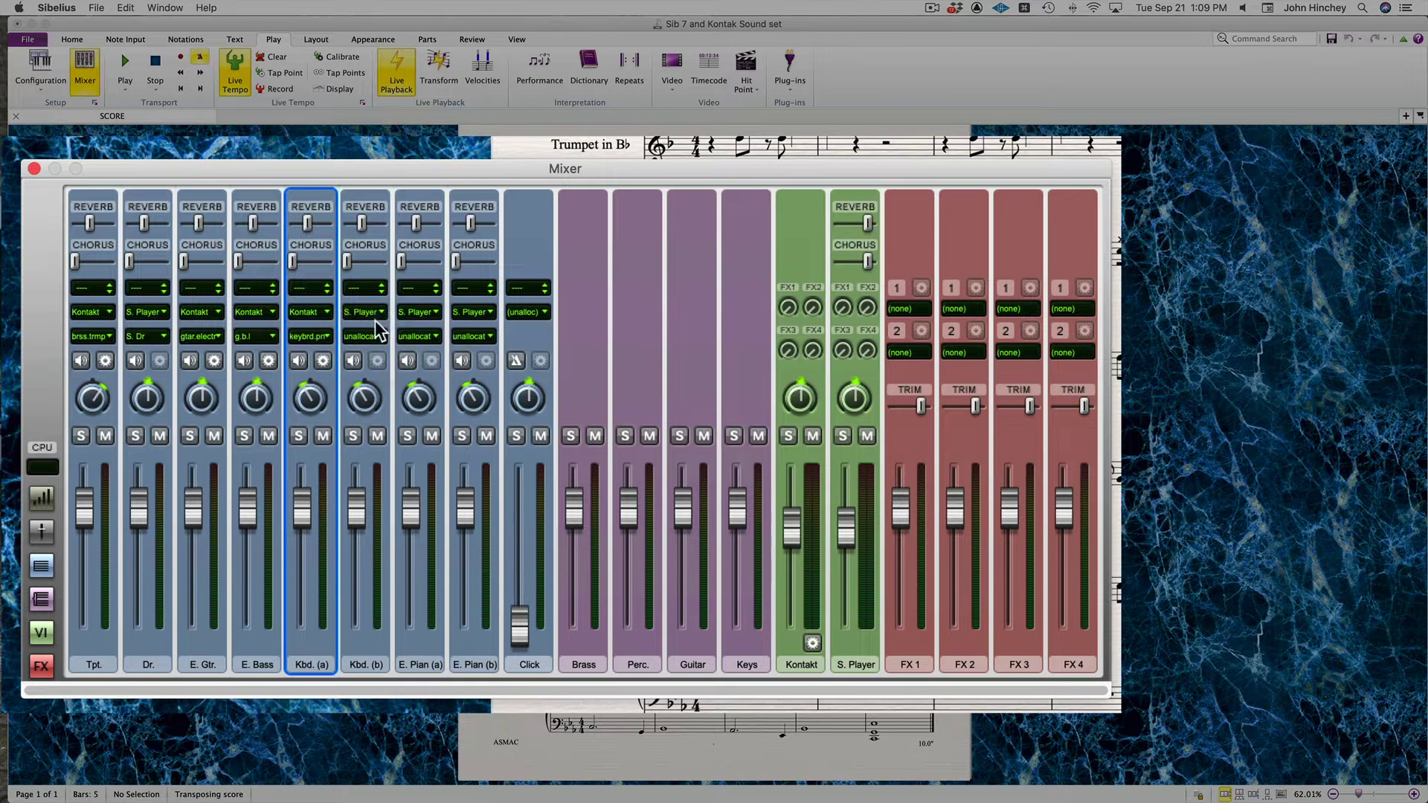
pyautogui.click(377, 315)
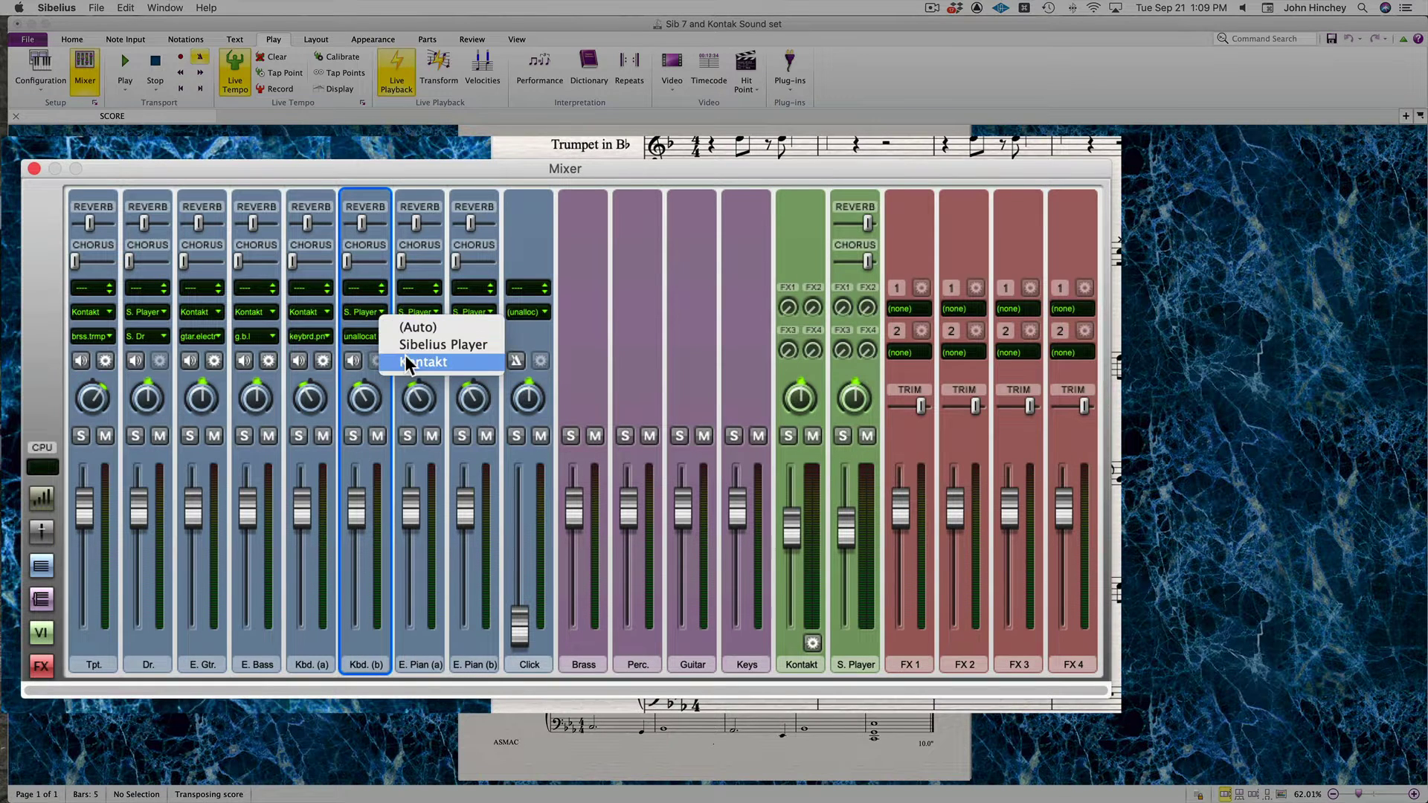
pyautogui.click(404, 363)
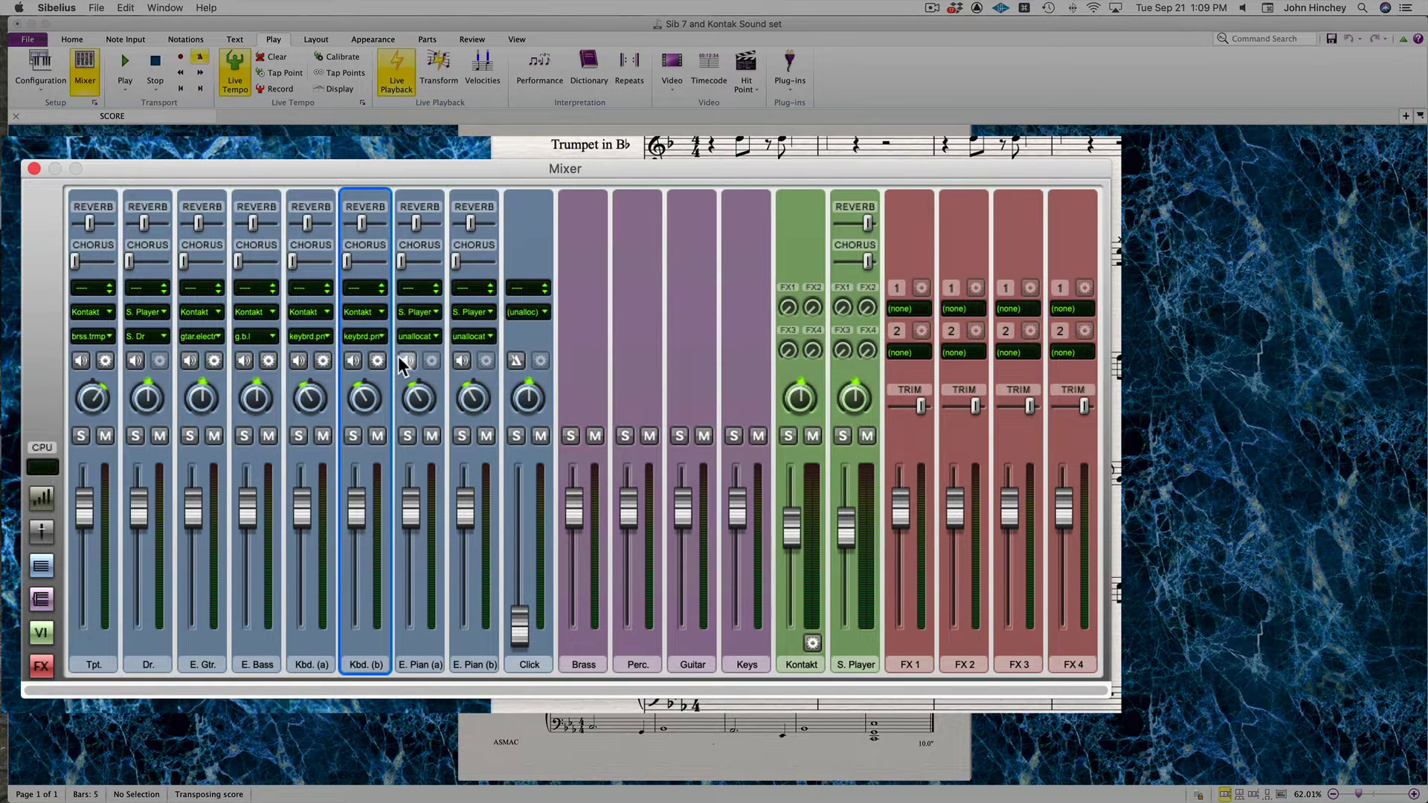
pyautogui.click(436, 314)
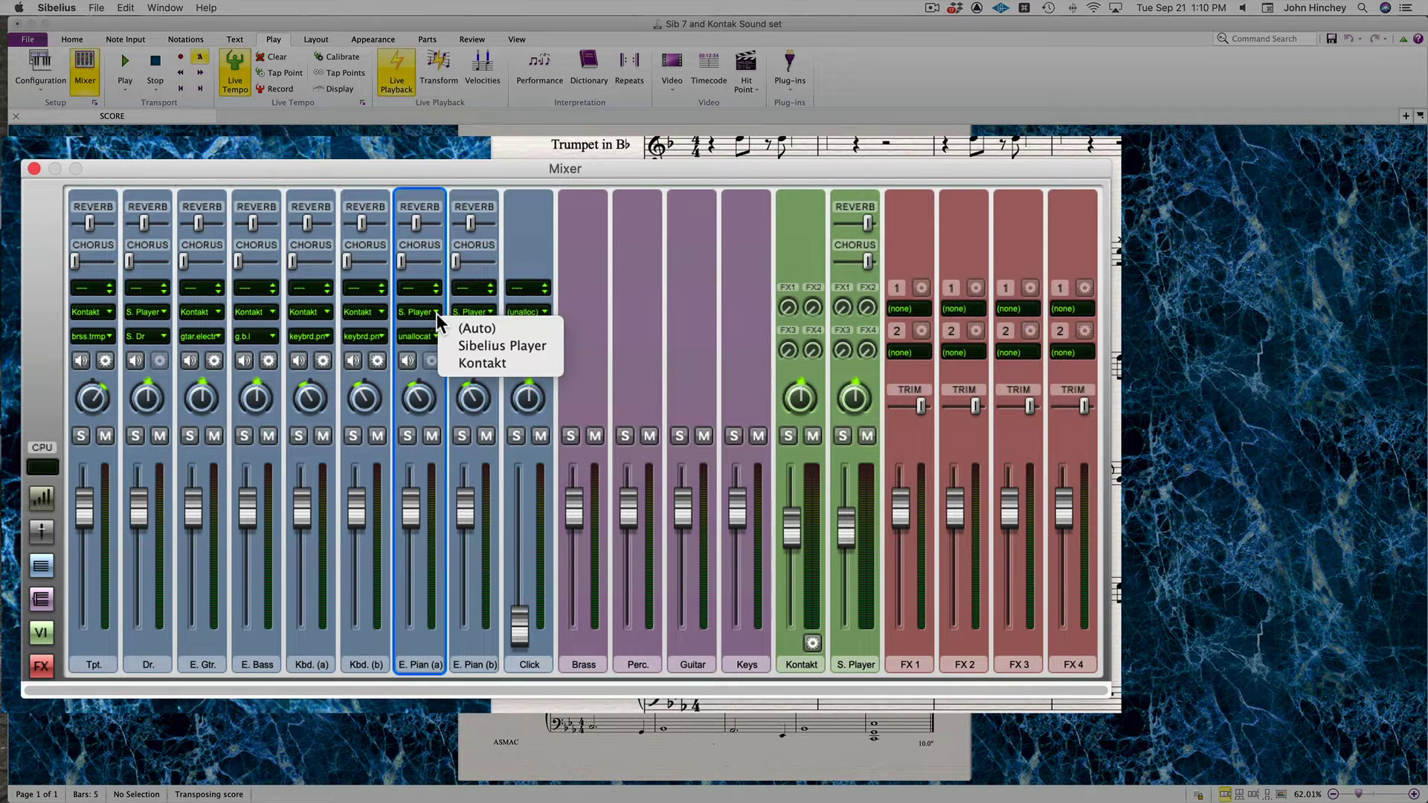
pyautogui.click(459, 362)
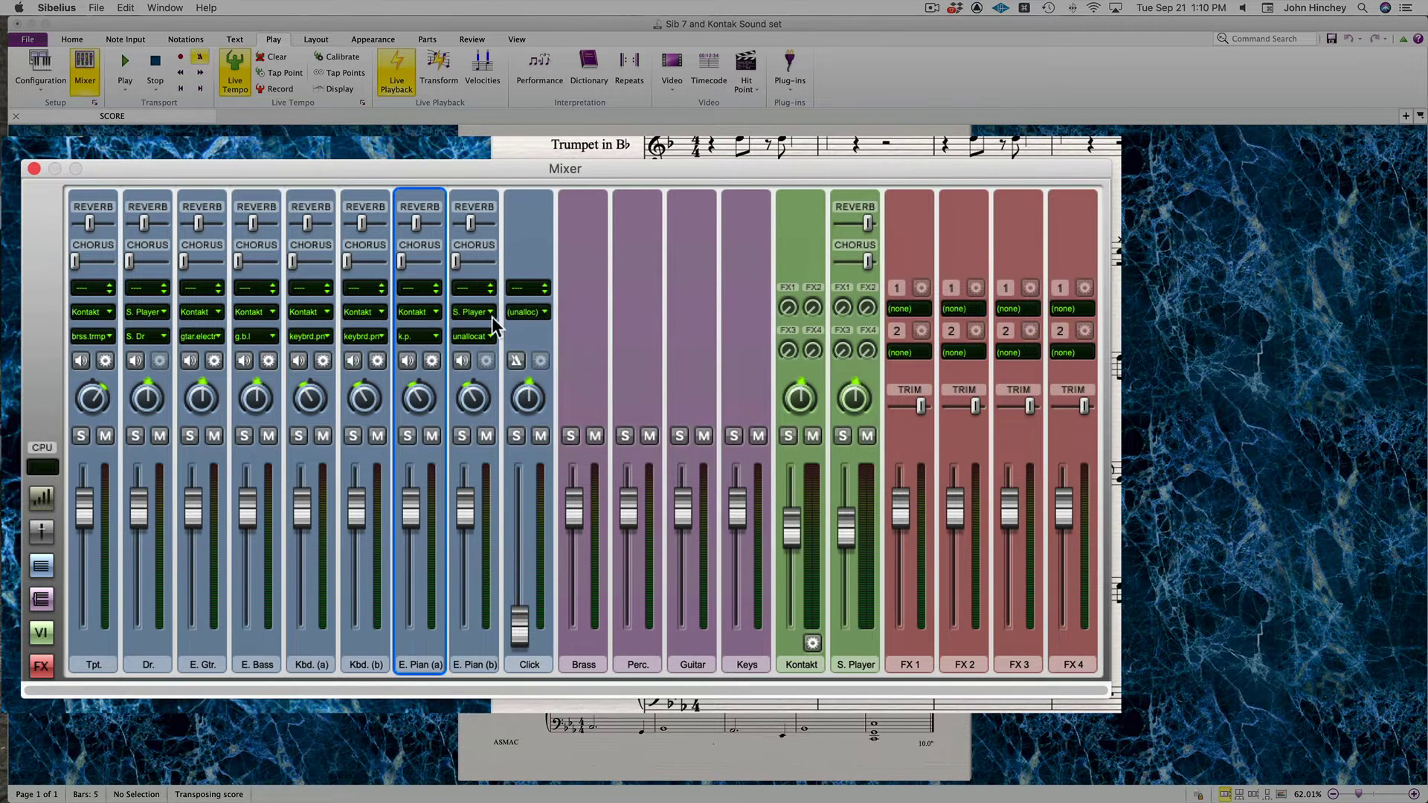
pyautogui.click(491, 312)
pyautogui.click(519, 360)
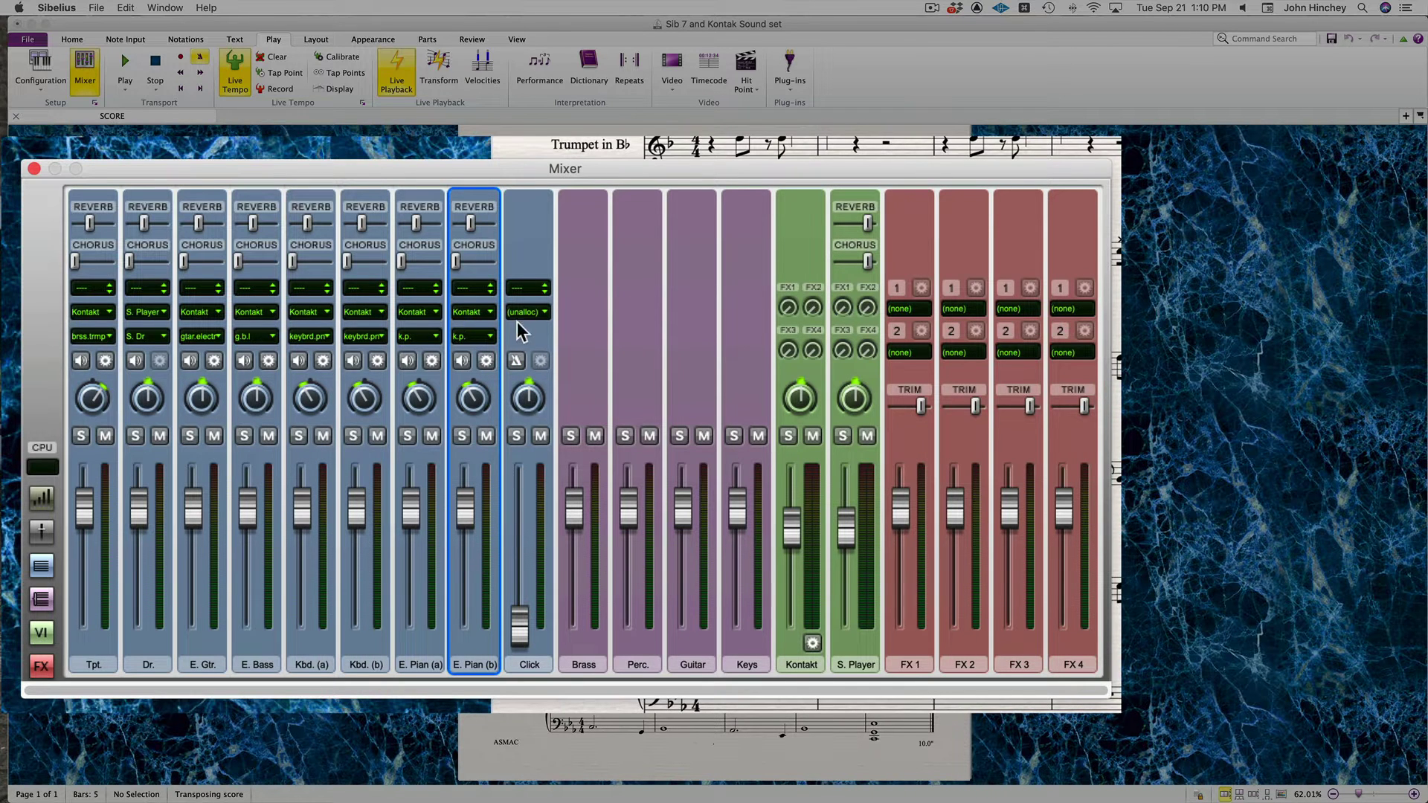
# Give the trumpet the muted trumpet sound, the guitar guitar.sitar, and the bass guitar.bass.acoustic.
pyautogui.click(108, 336)
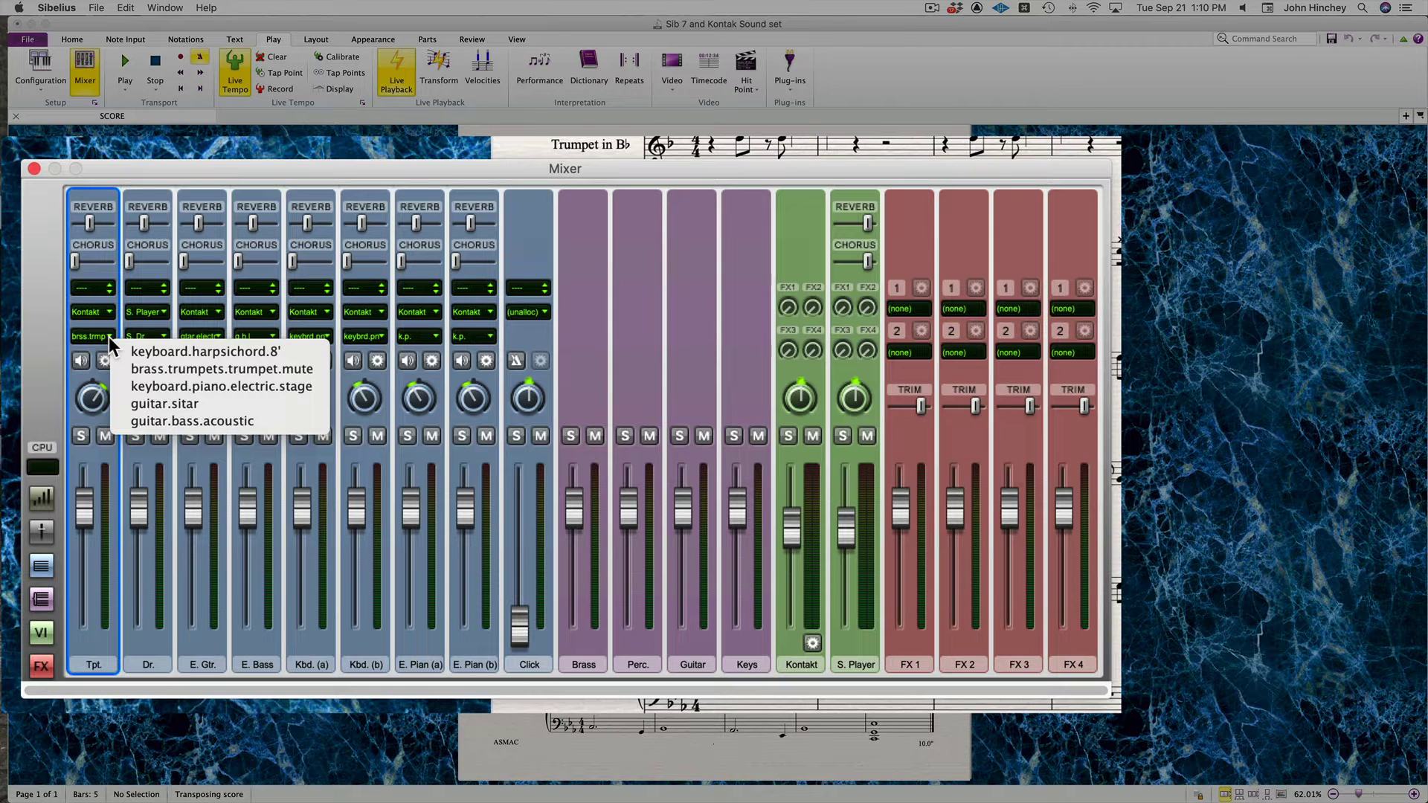
pyautogui.click(171, 365)
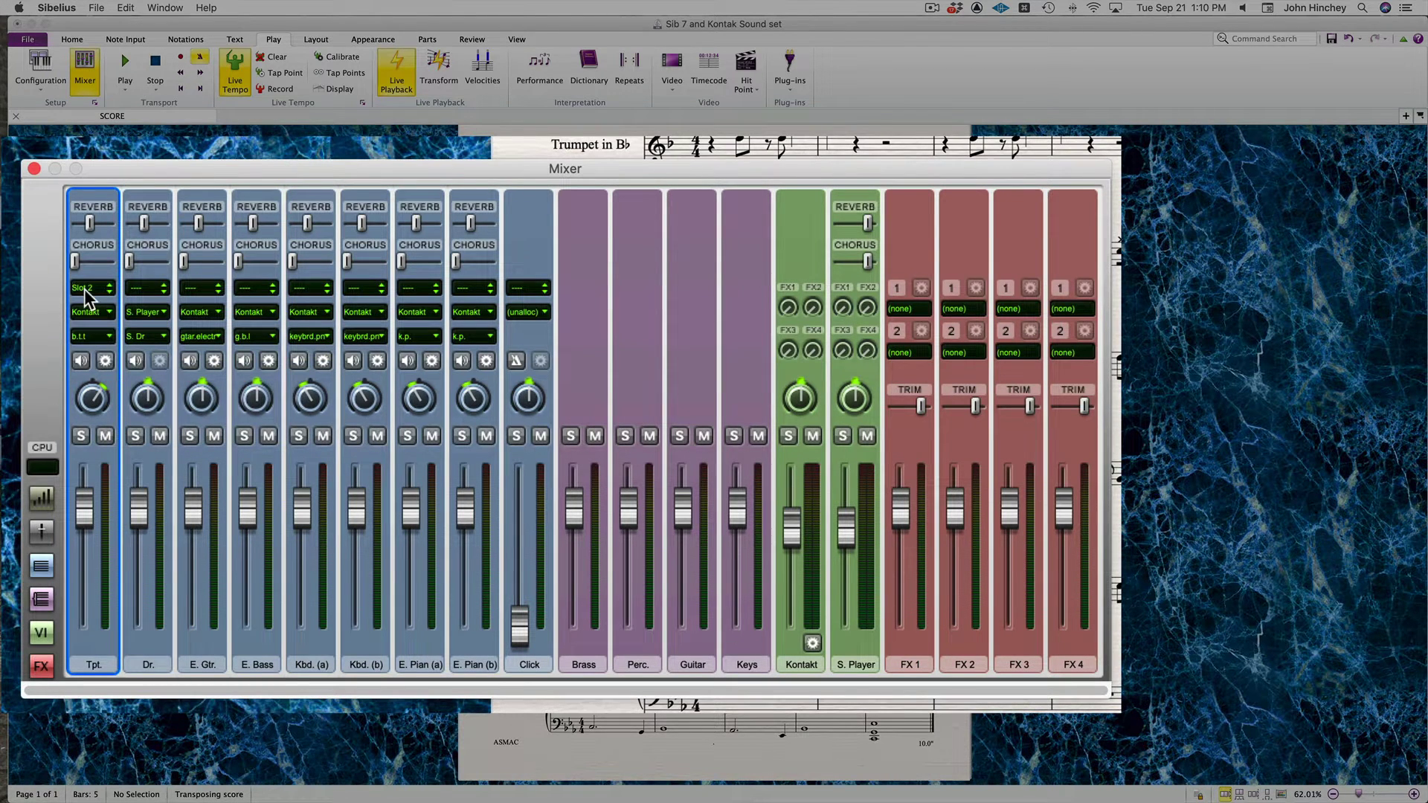
pyautogui.click(218, 336)
pyautogui.click(283, 402)
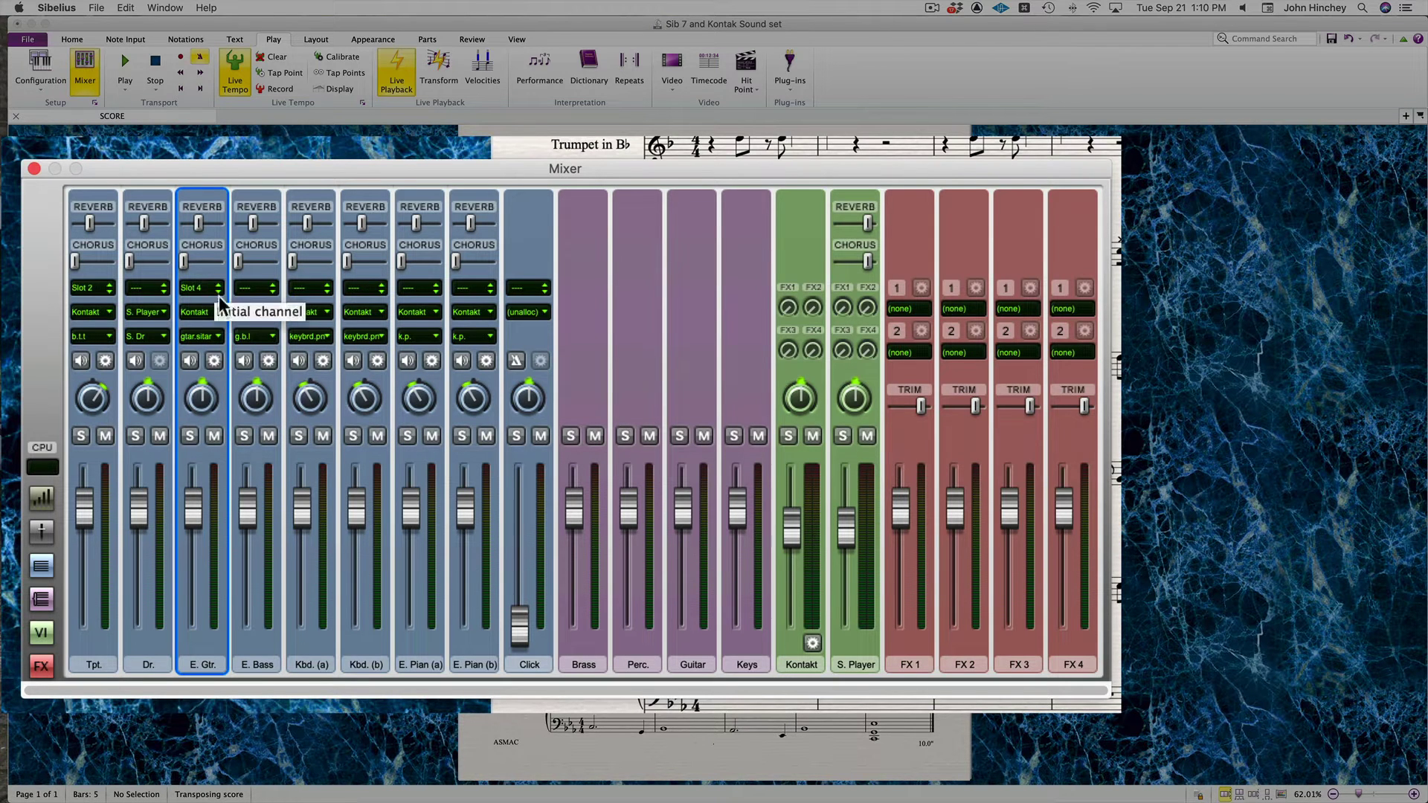
pyautogui.click(274, 338)
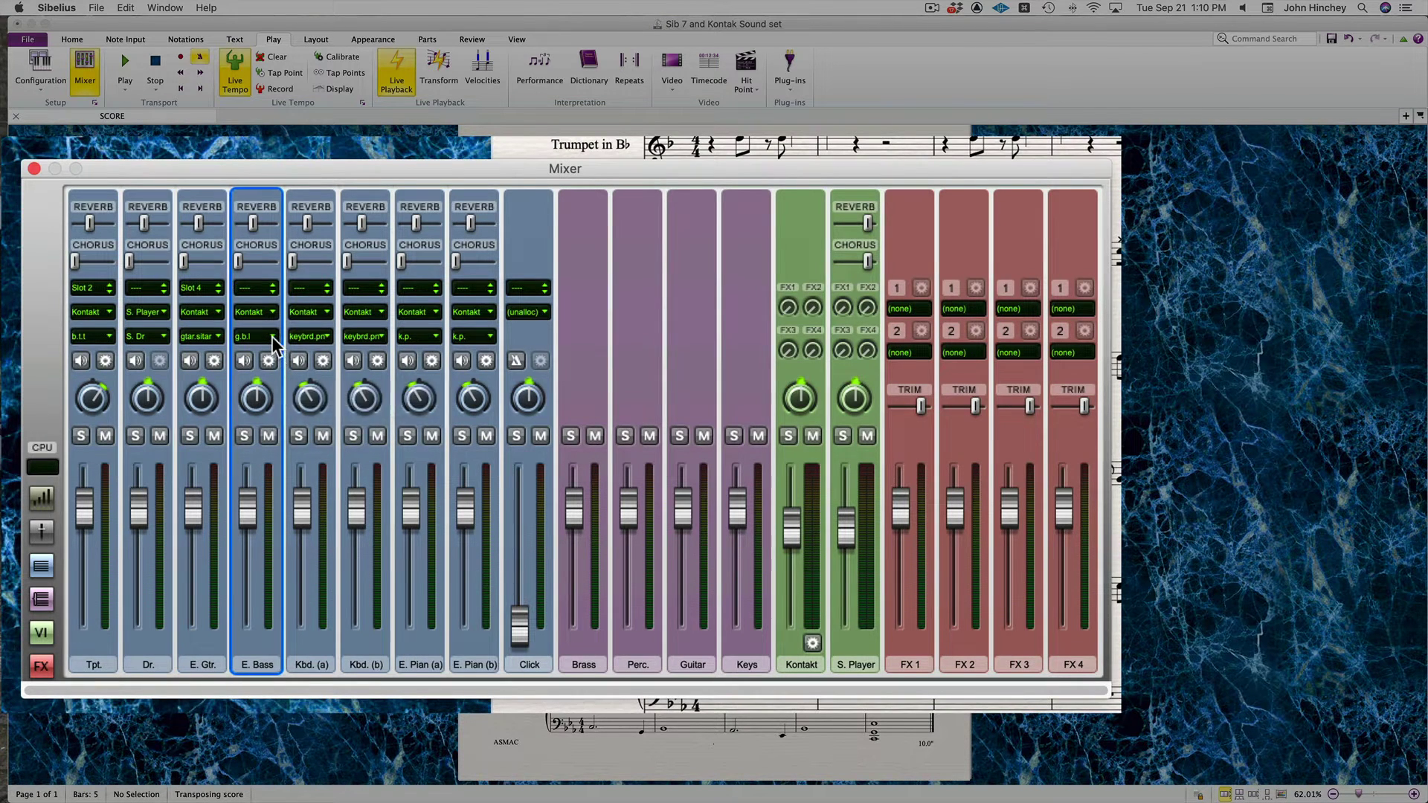
pyautogui.click(314, 423)
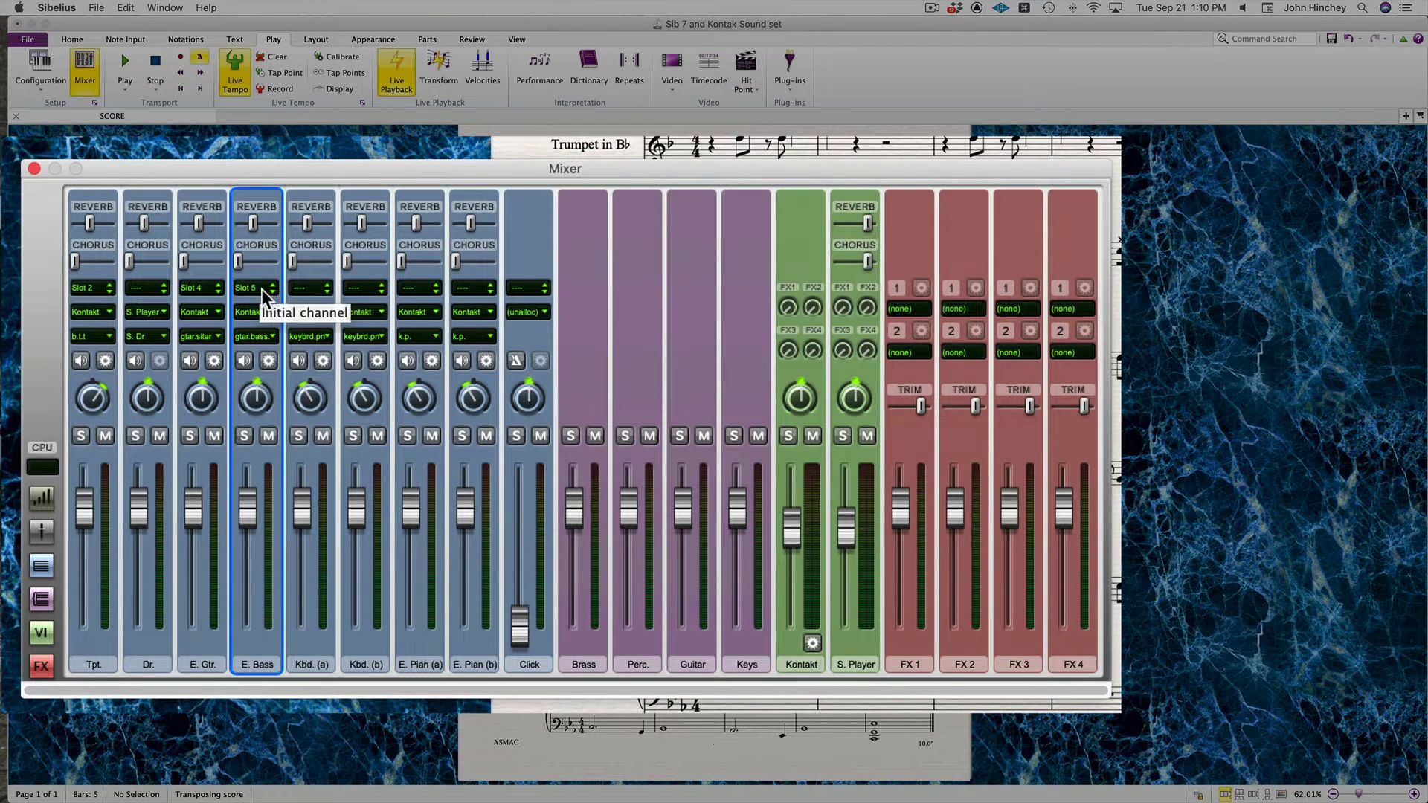
# Set both Kbd. channels to keyboard.harpsichord.8' and both E. Plan channels to keyboard.piano.electric.stage.
pyautogui.click(328, 336)
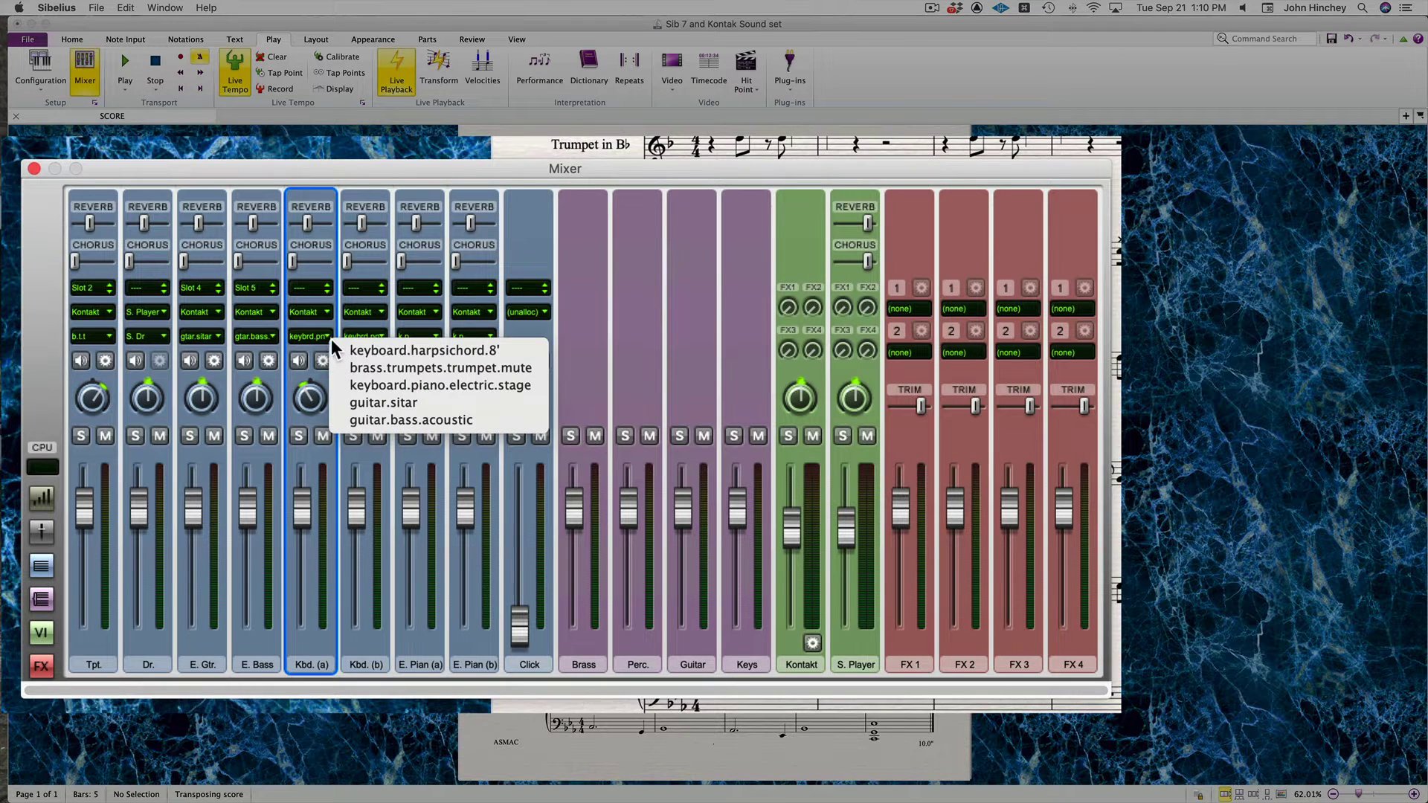
pyautogui.click(350, 350)
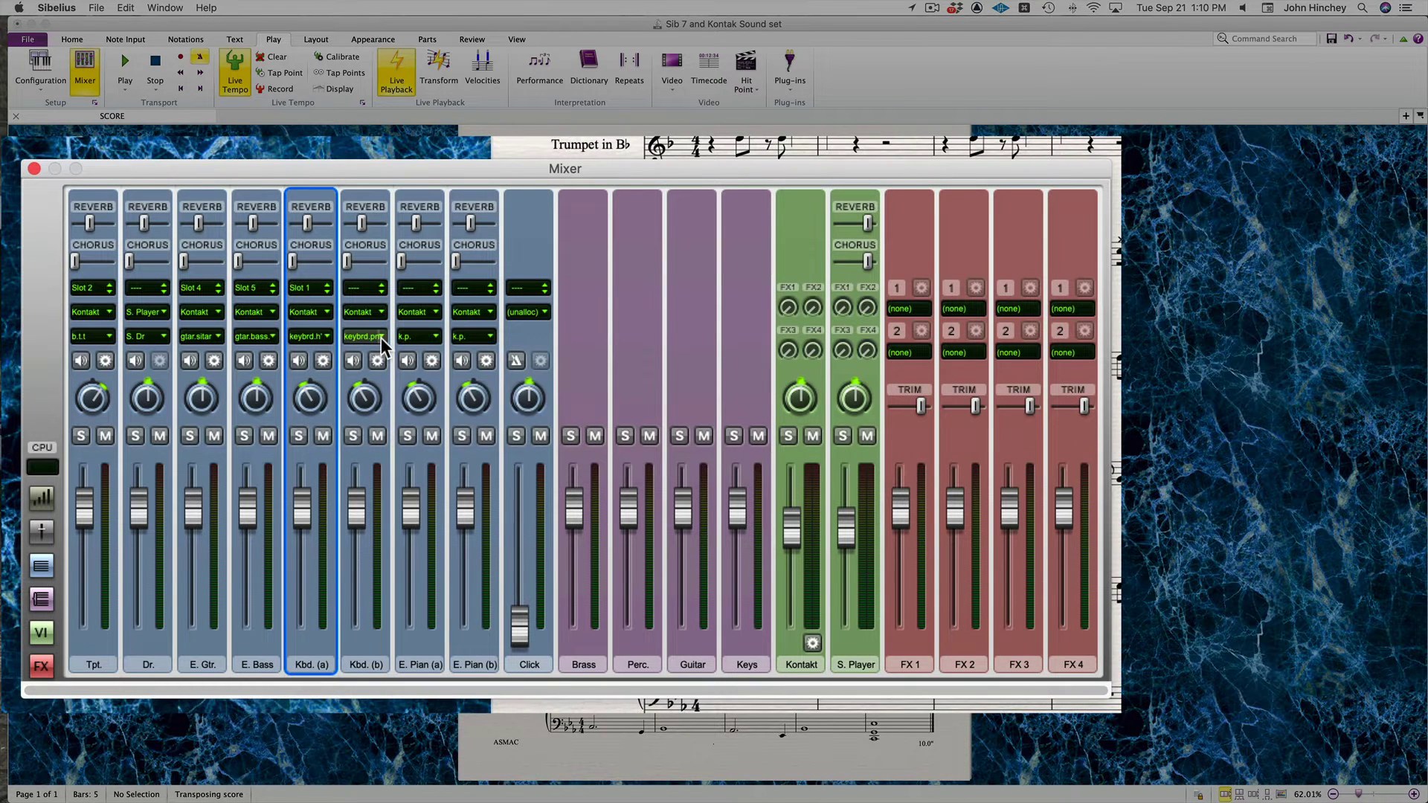
pyautogui.click(381, 336)
pyautogui.click(399, 350)
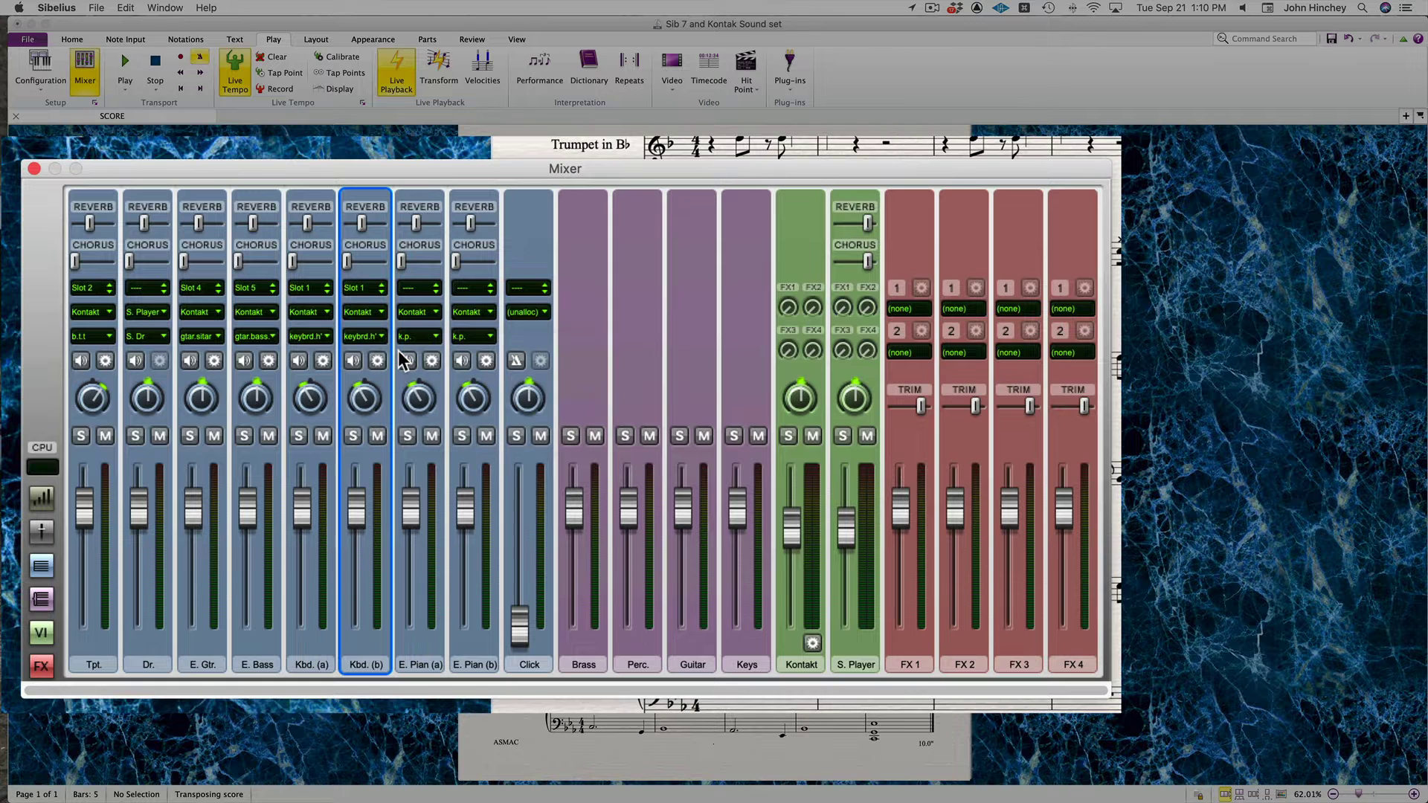
pyautogui.click(437, 336)
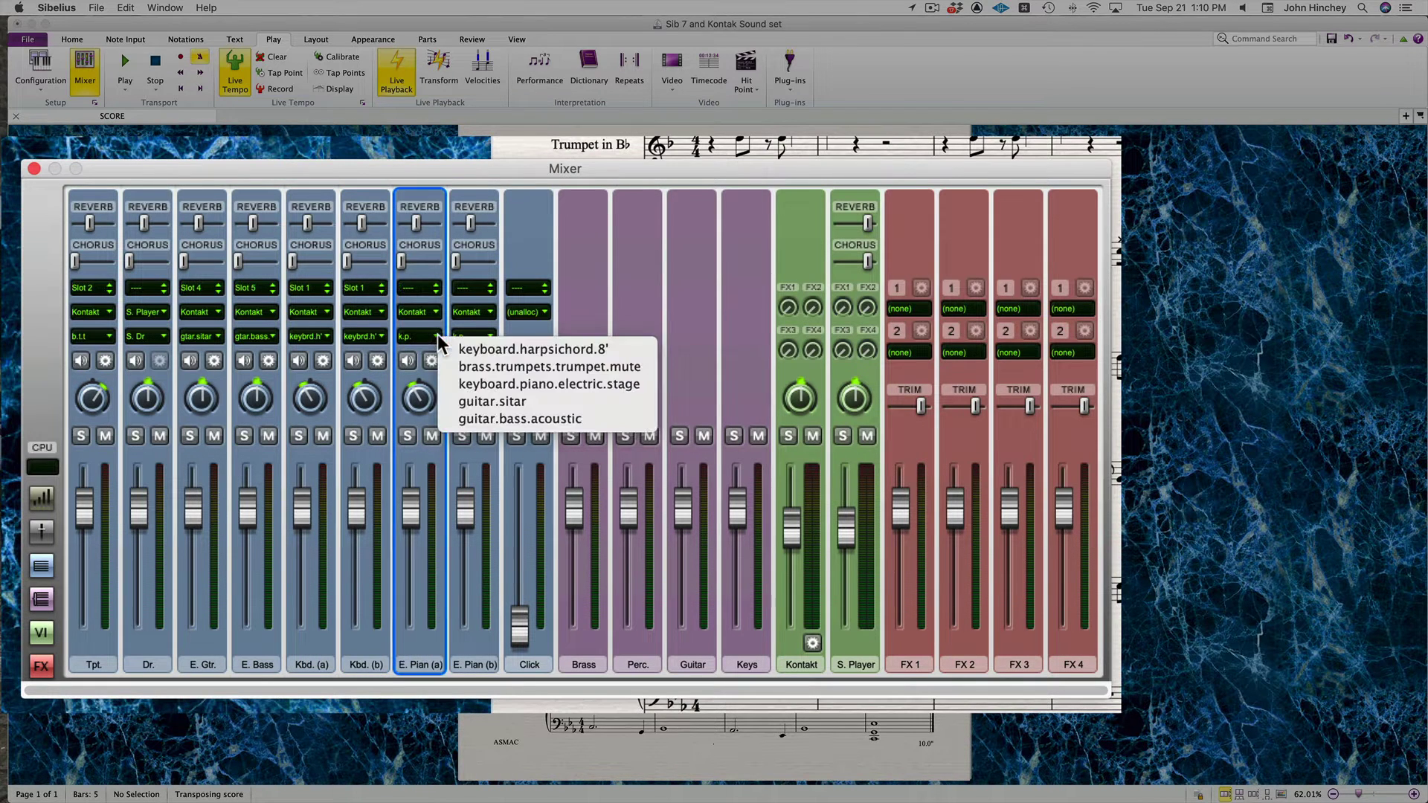
pyautogui.click(463, 382)
pyautogui.click(490, 336)
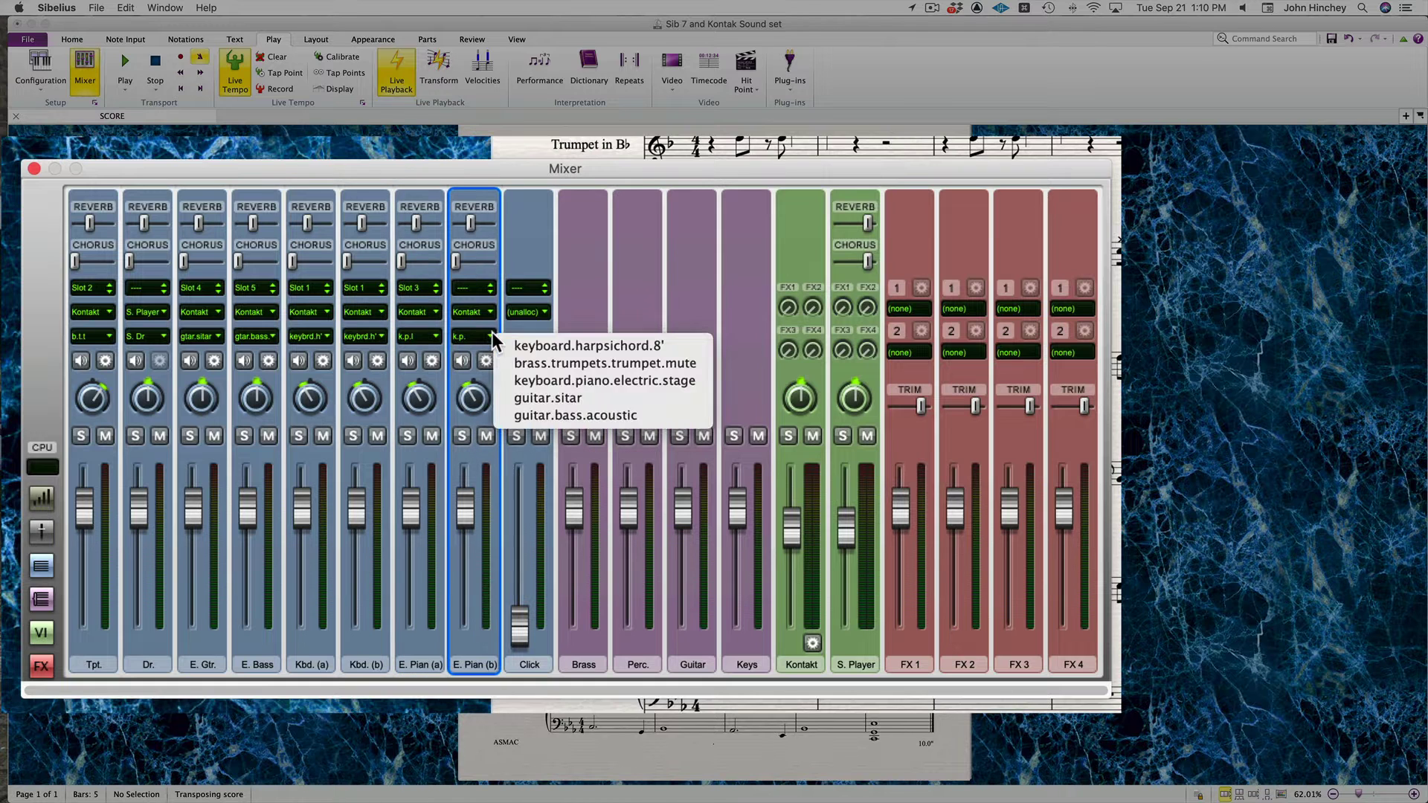
pyautogui.click(521, 378)
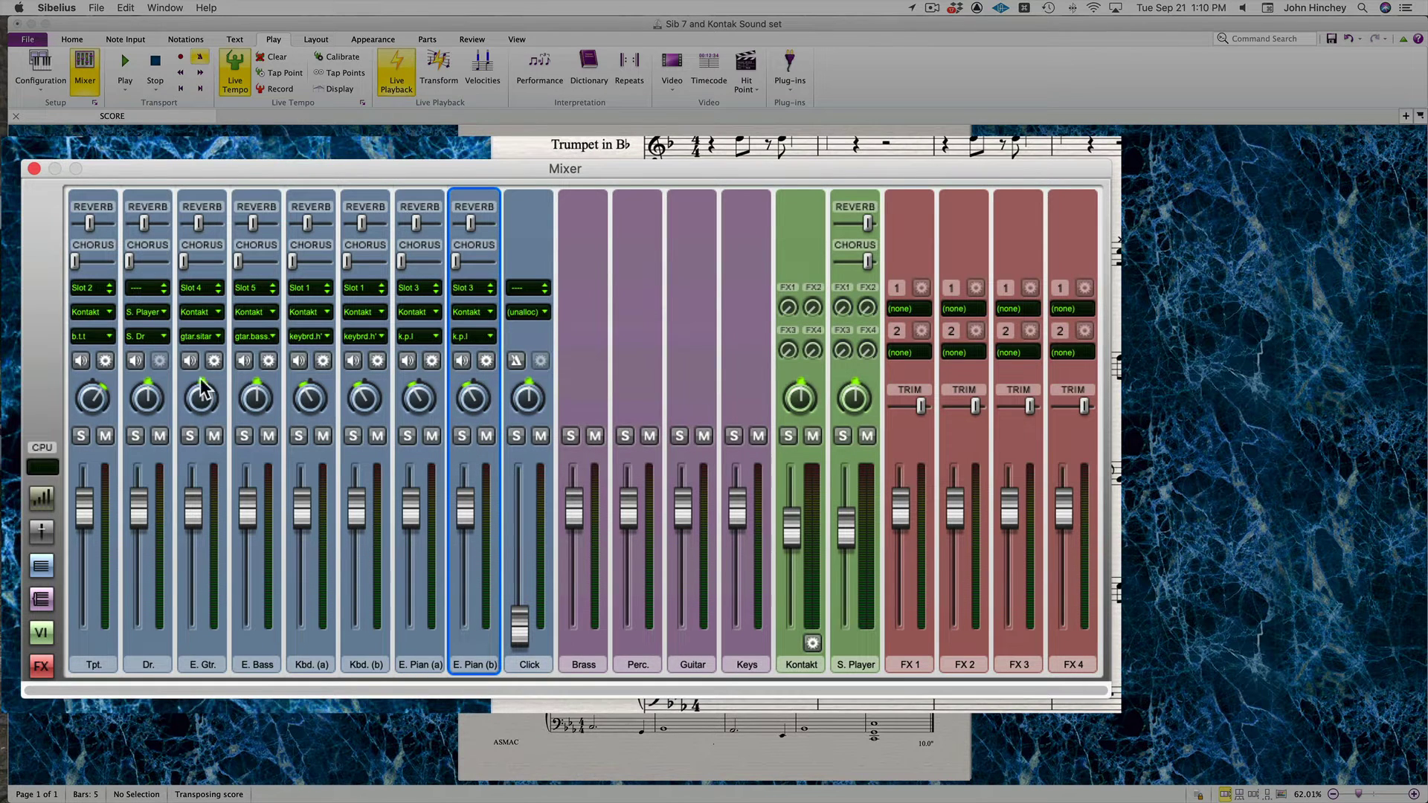
pyautogui.click(77, 363)
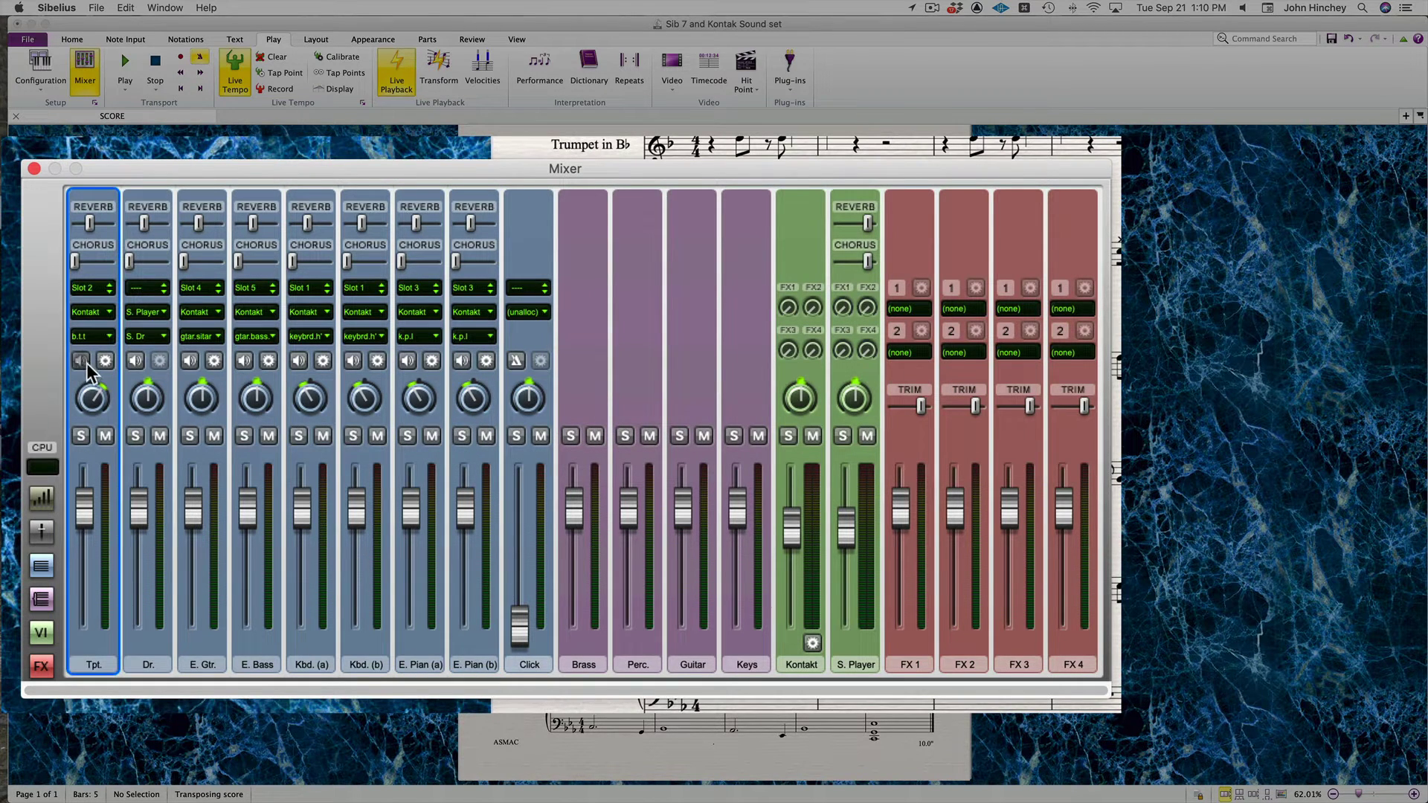
pyautogui.click(136, 361)
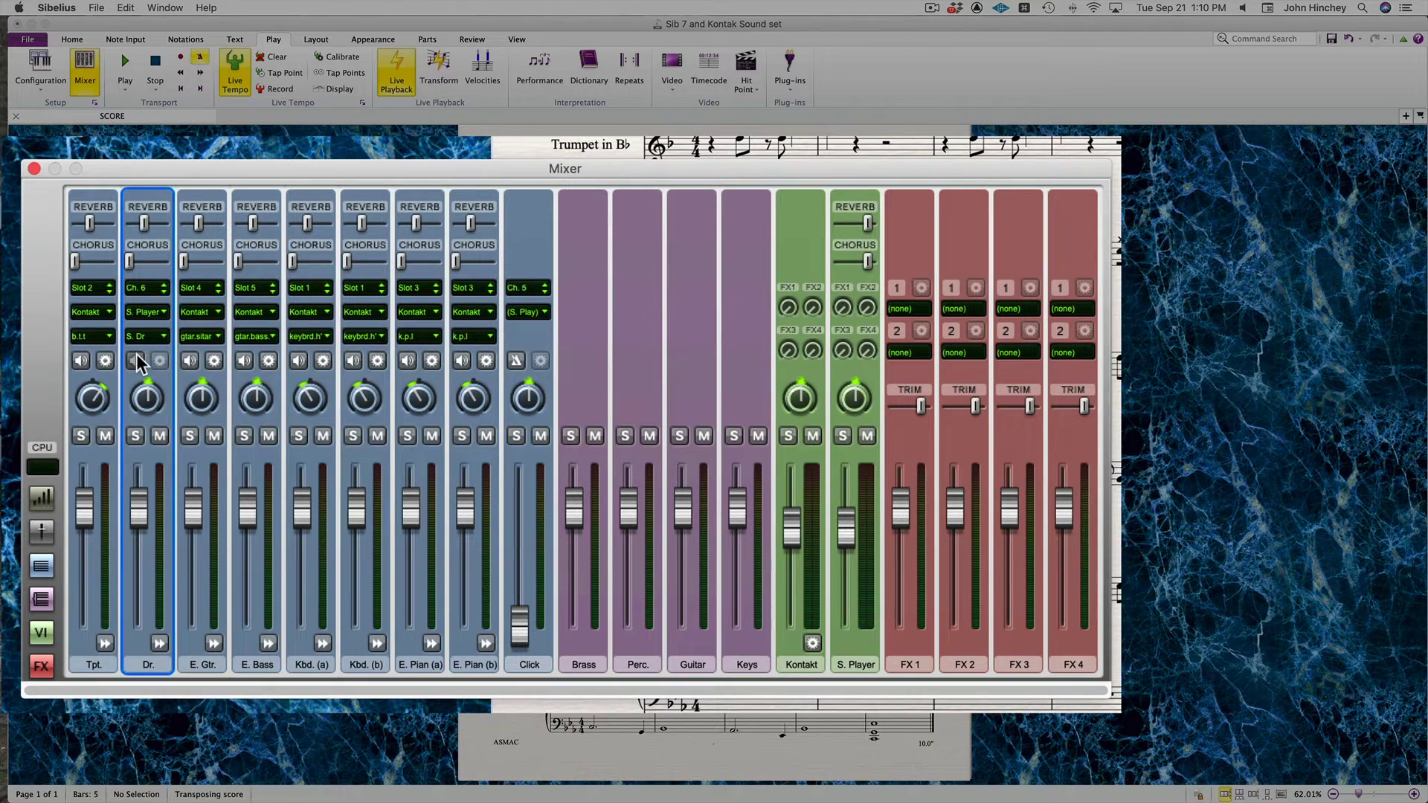
pyautogui.click(190, 361)
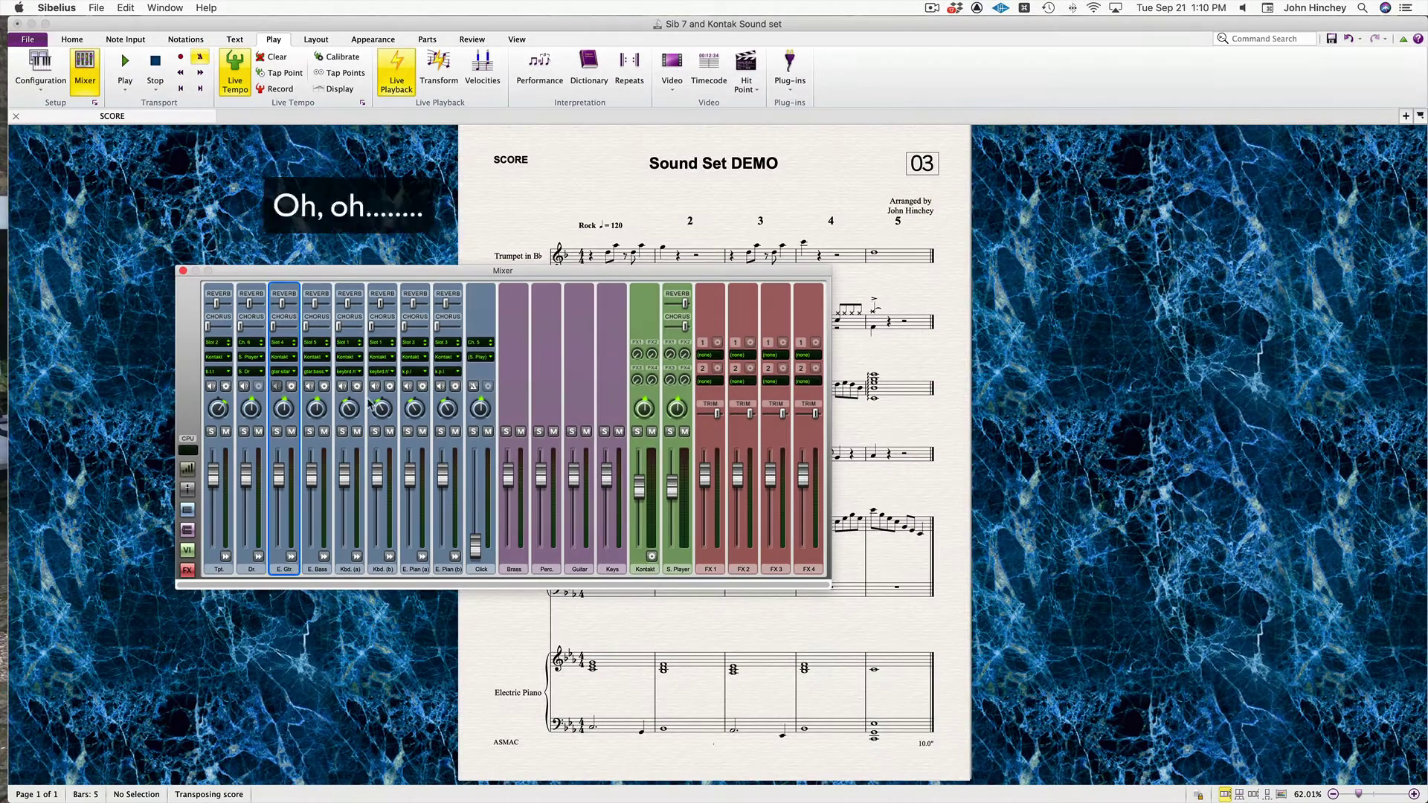
pyautogui.click(313, 394)
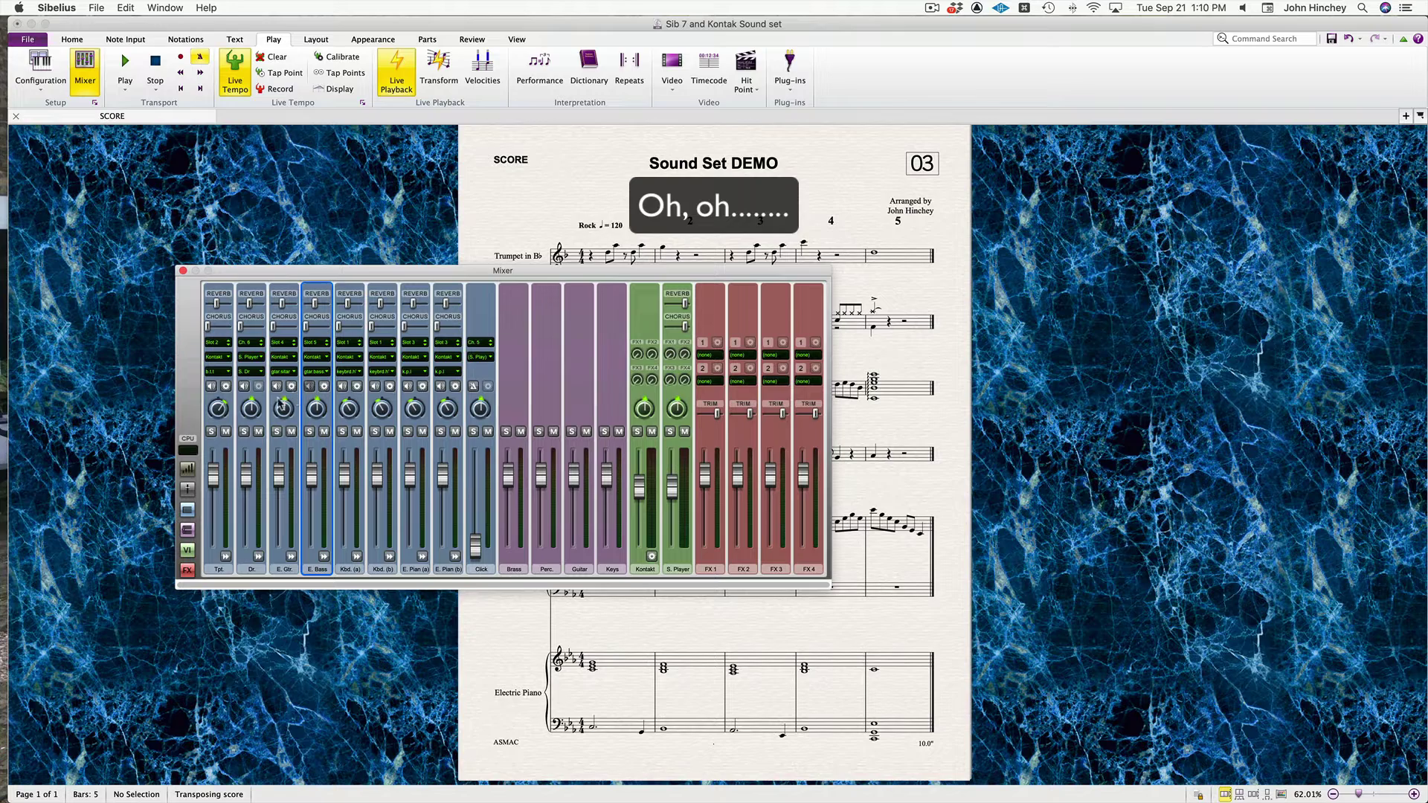
pyautogui.click(227, 392)
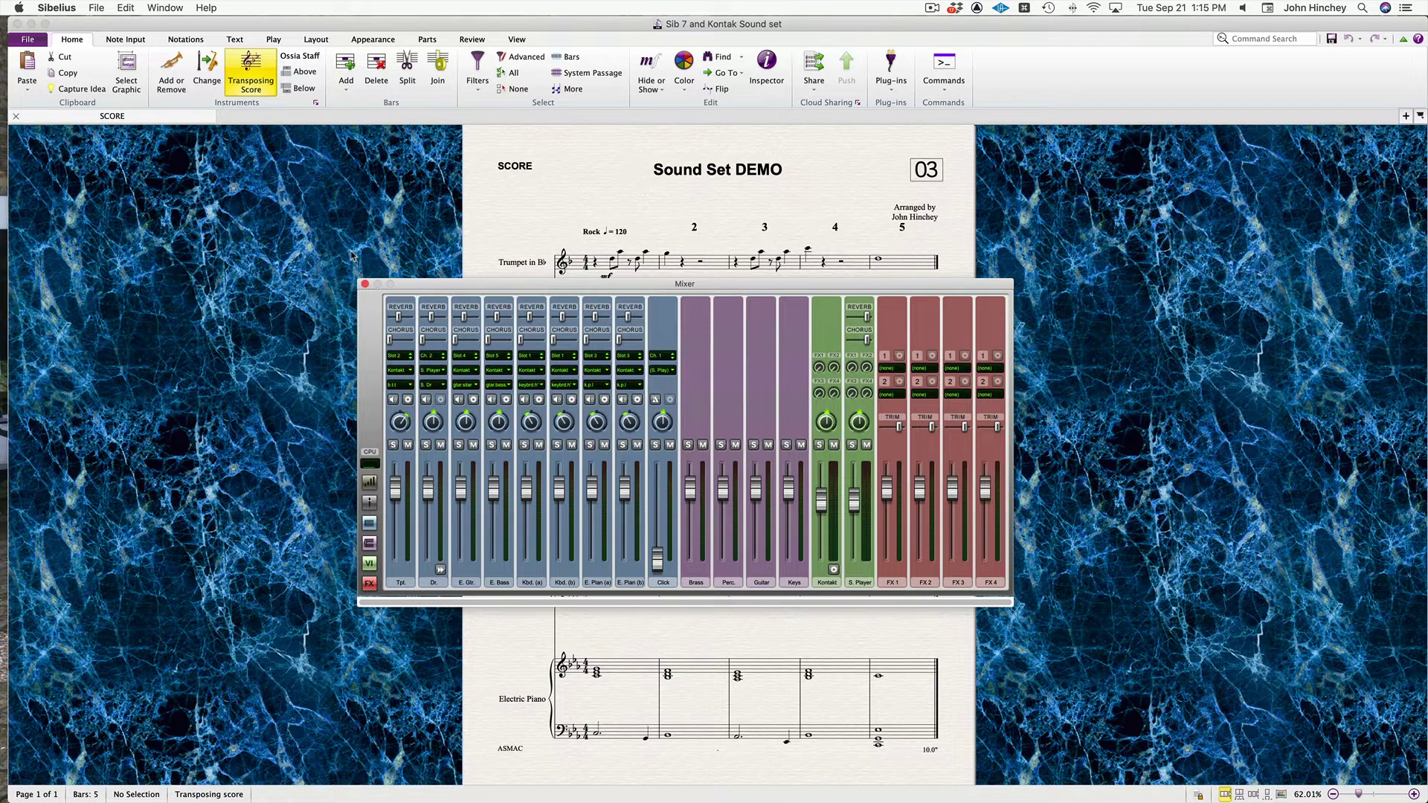
# Switch the playback configuration to Sibelius 7 Sounds, then back to Sibelius 7 Kontakt.
pyautogui.click(274, 40)
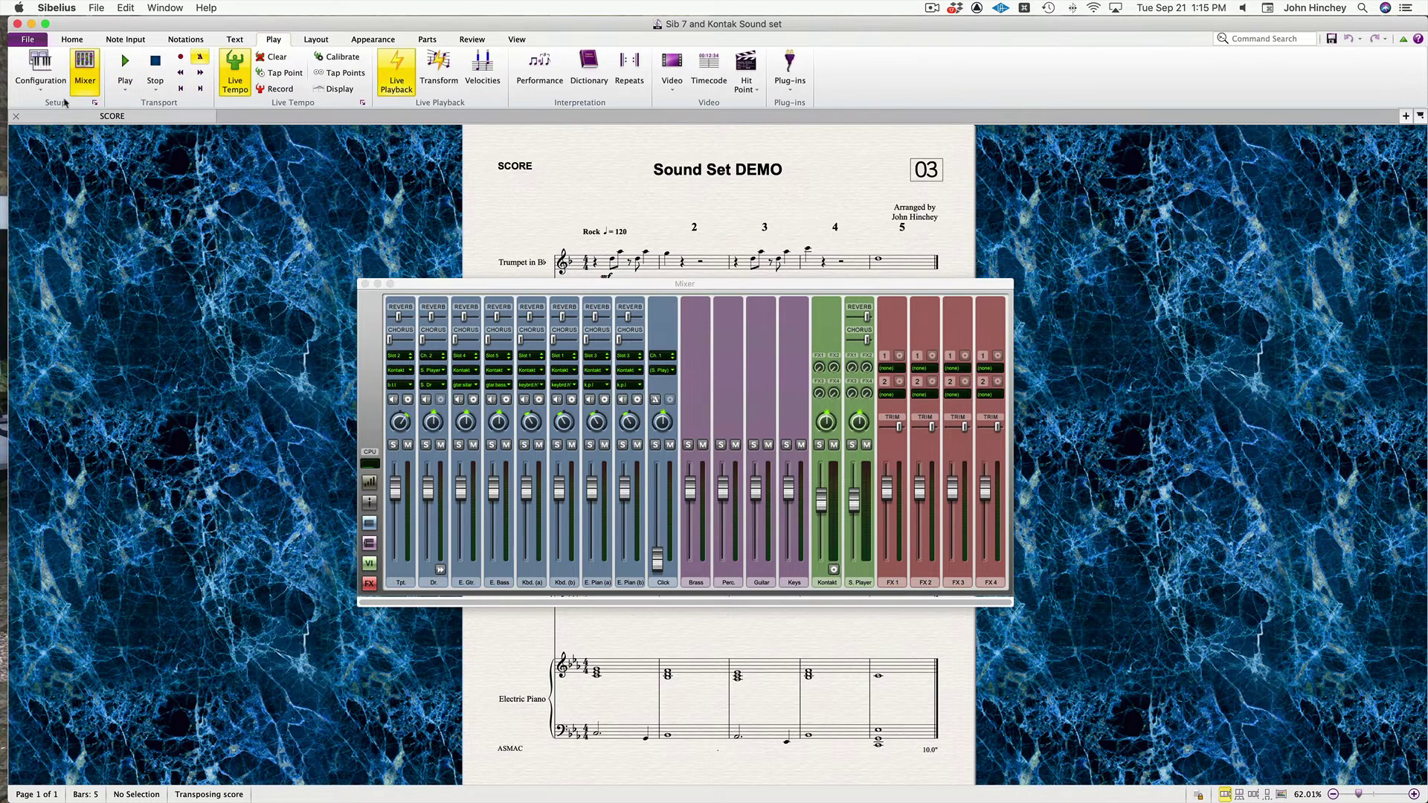
pyautogui.click(25, 82)
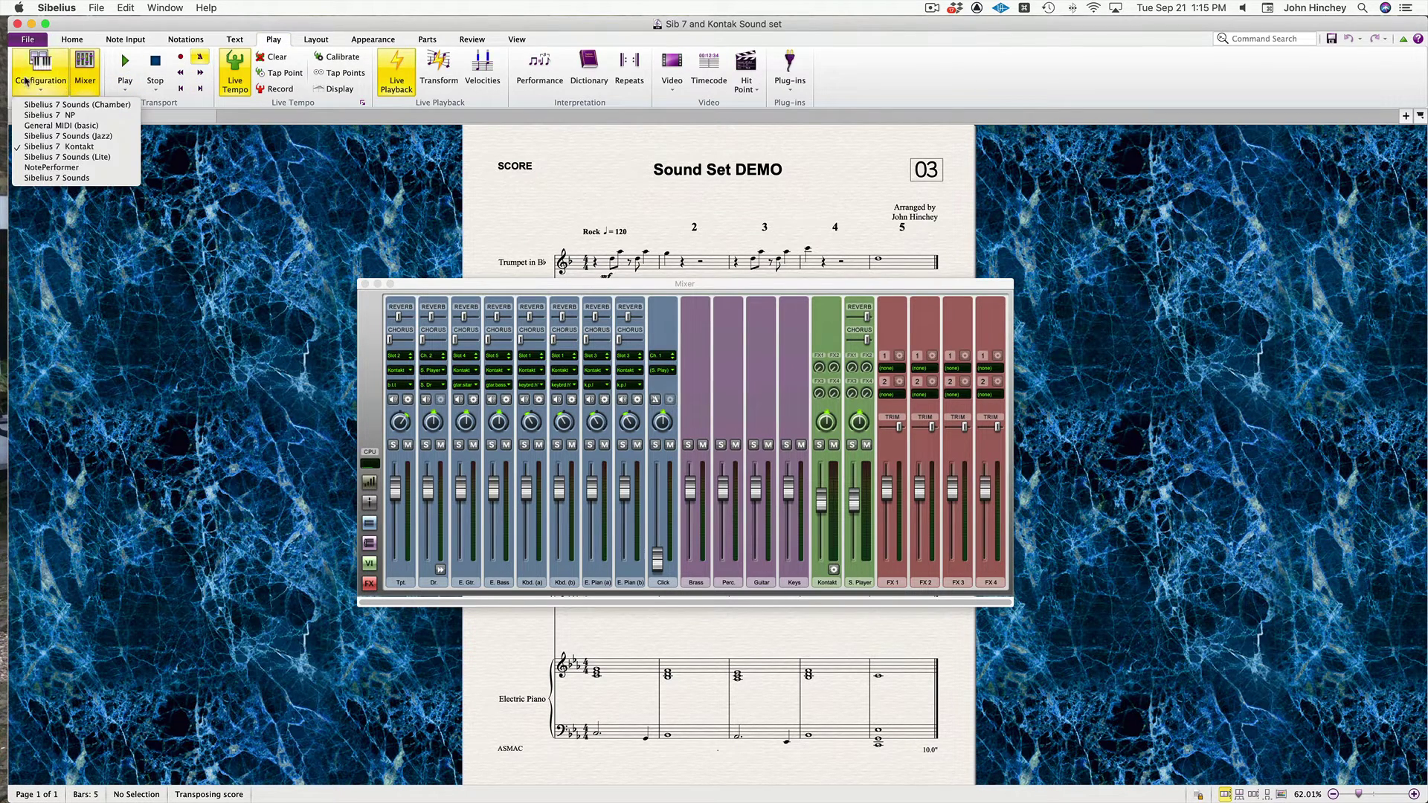
pyautogui.click(44, 178)
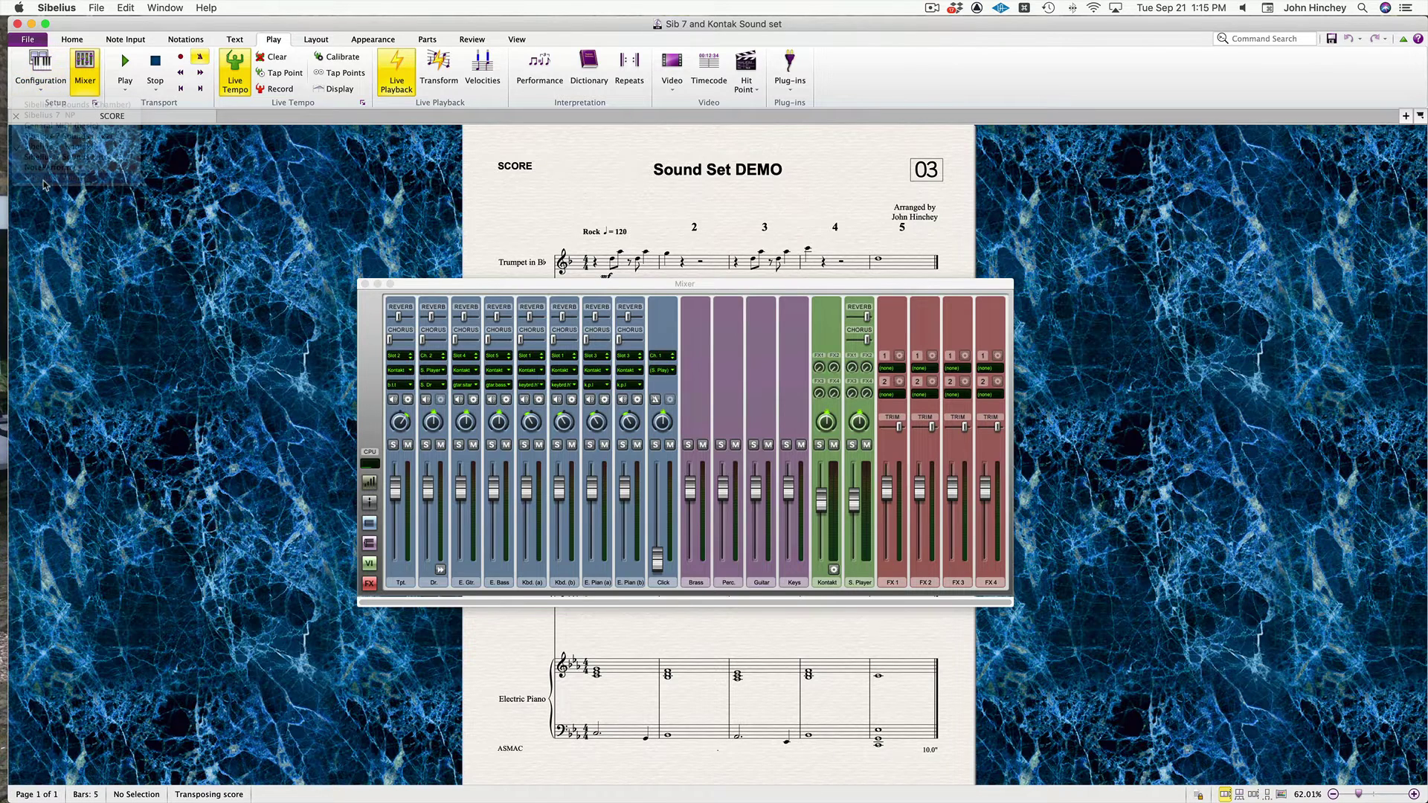
pyautogui.click(42, 78)
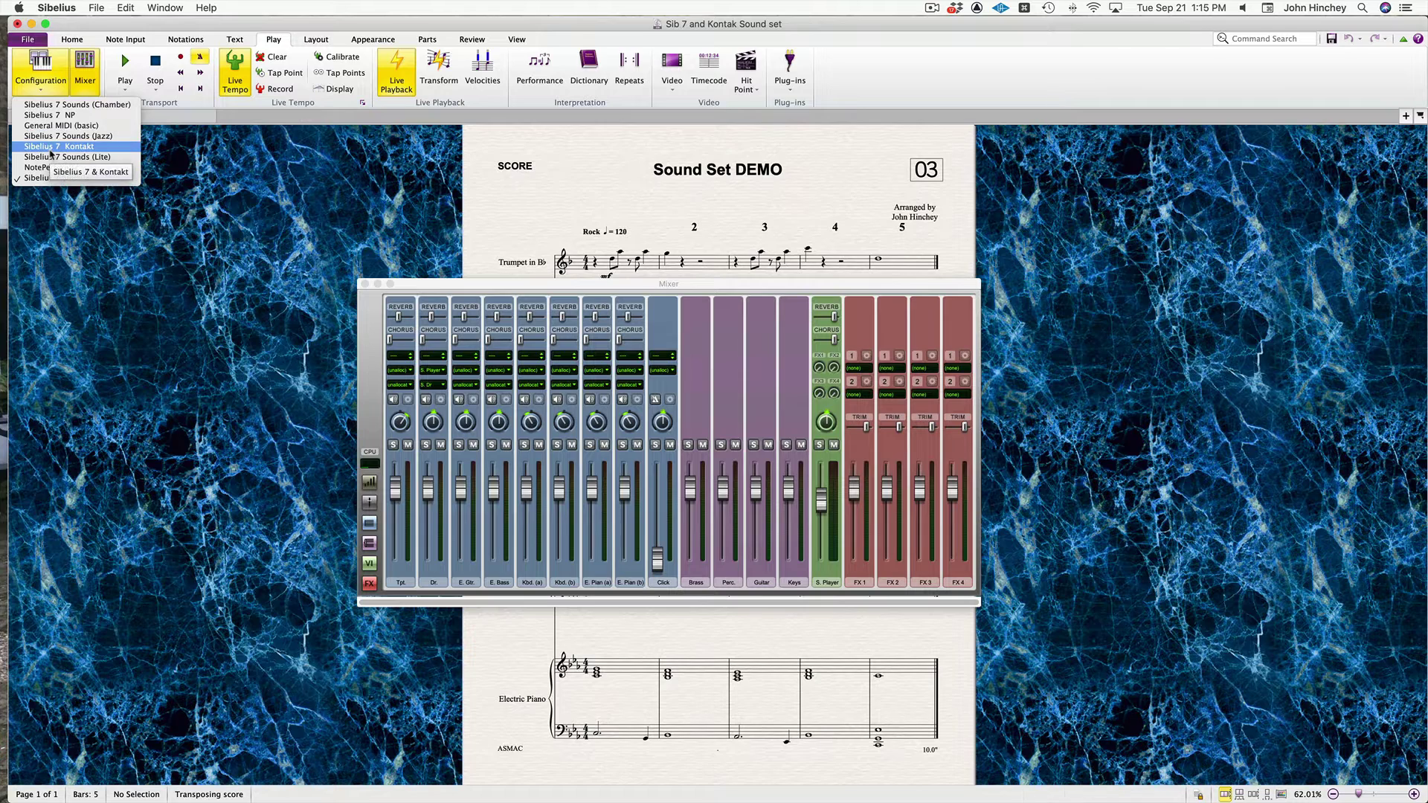
pyautogui.click(51, 155)
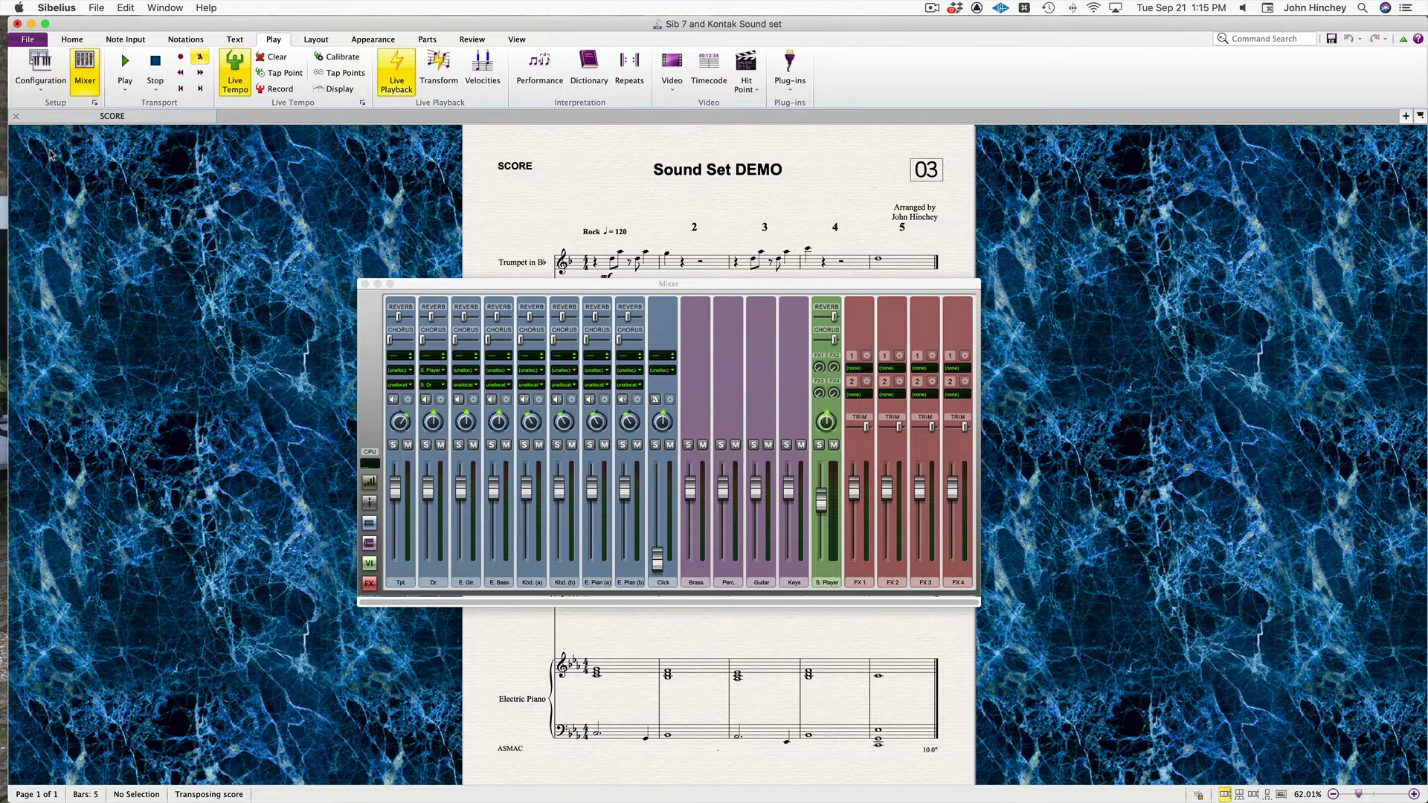
# Select the trumpet, drum kit and electric guitar channels in the Mixer.
pyautogui.click(395, 402)
pyautogui.click(422, 402)
pyautogui.click(462, 402)
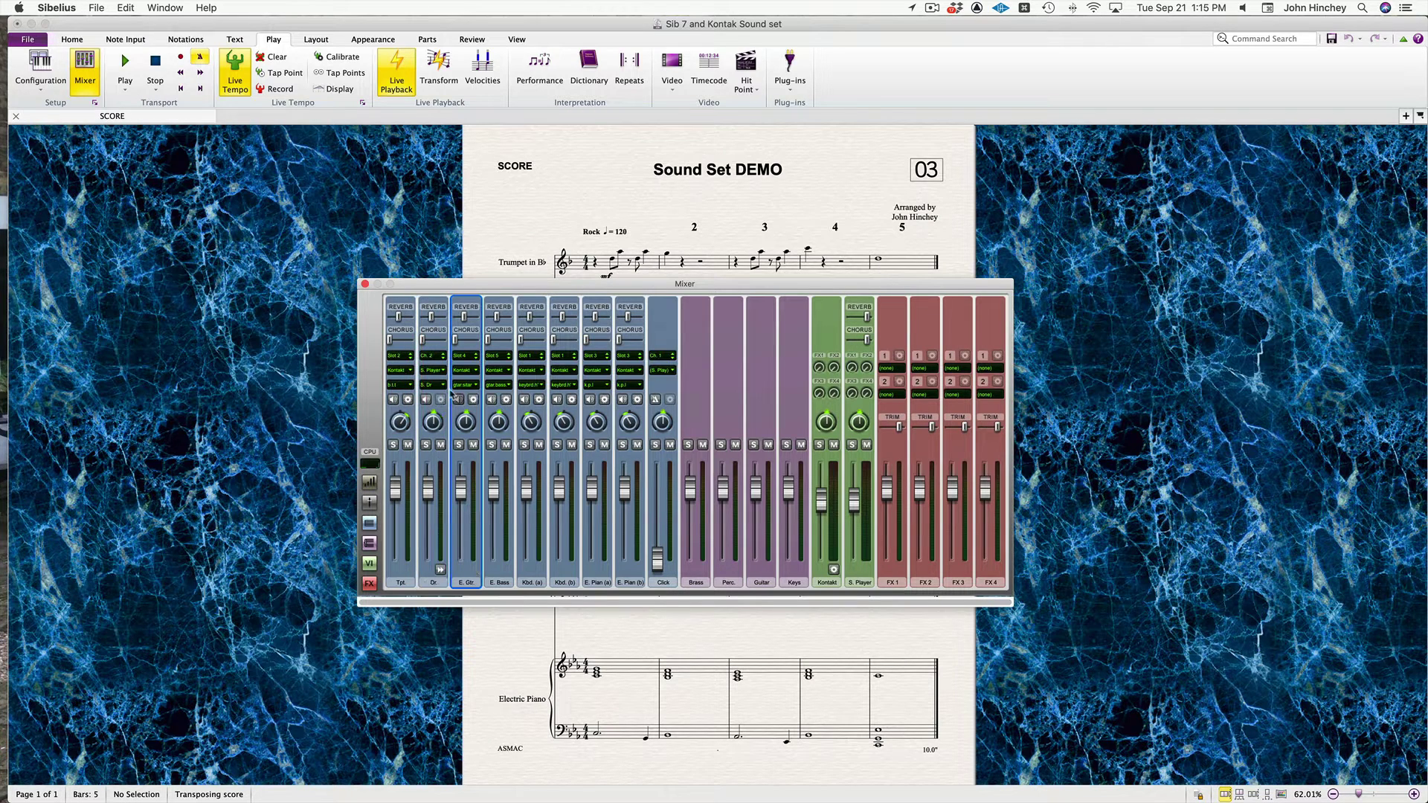
# Close the Mixer and play the Sound Set DEMO score through about bar 5.
pyautogui.click(365, 284)
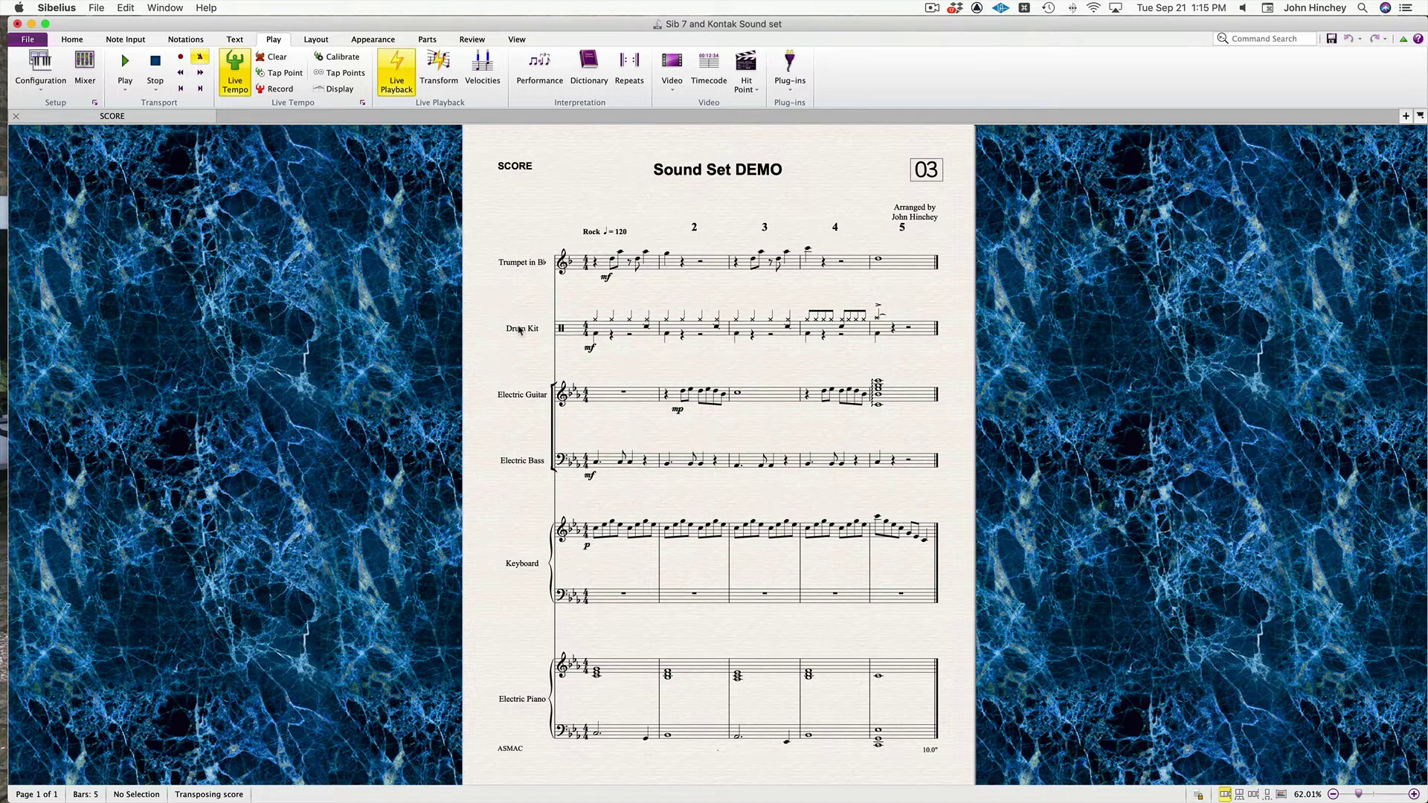
pyautogui.press('space')
# Reopen the Mixer, give the E. Gtr. channel keyboard.harpsichord.8', and close the Mixer.
pyautogui.press('m')
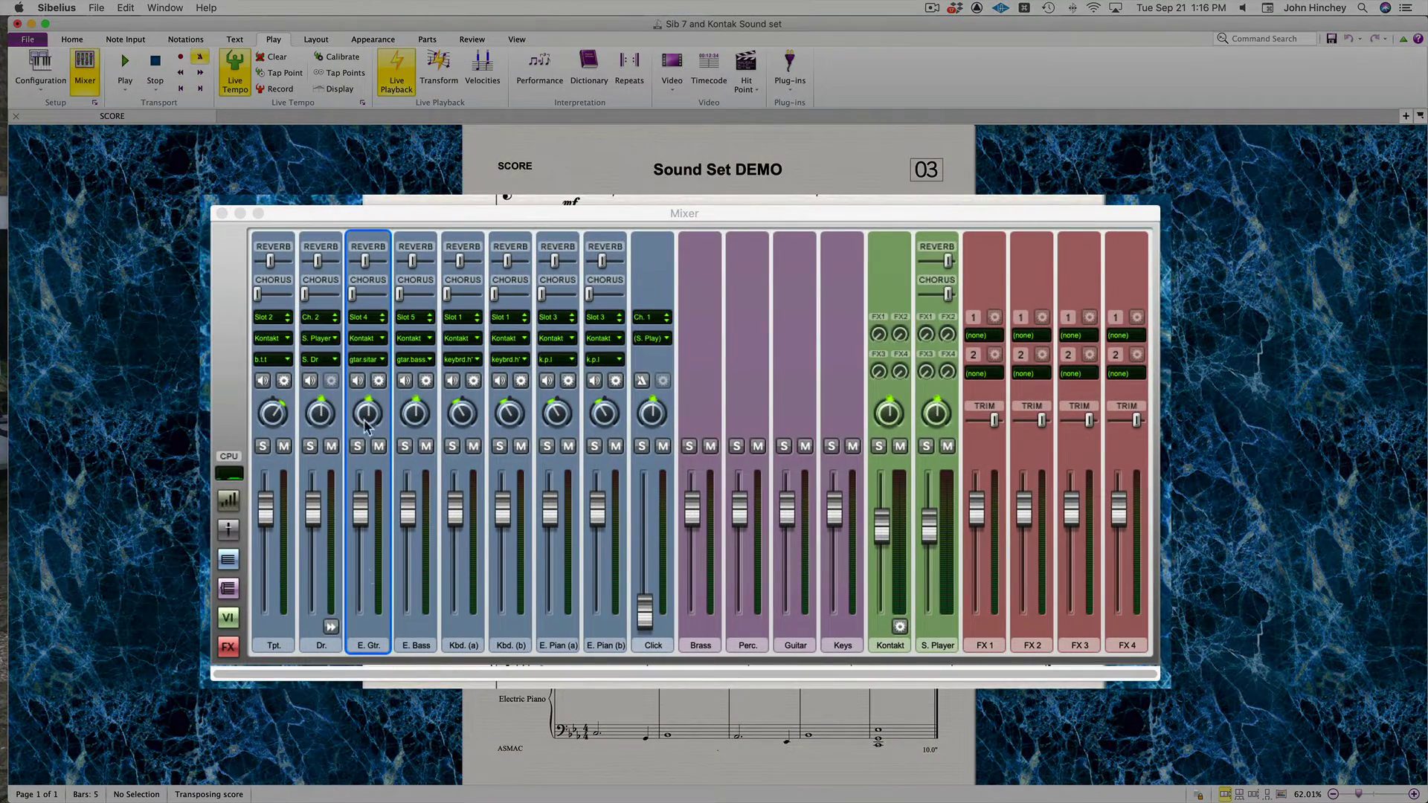
pyautogui.click(381, 360)
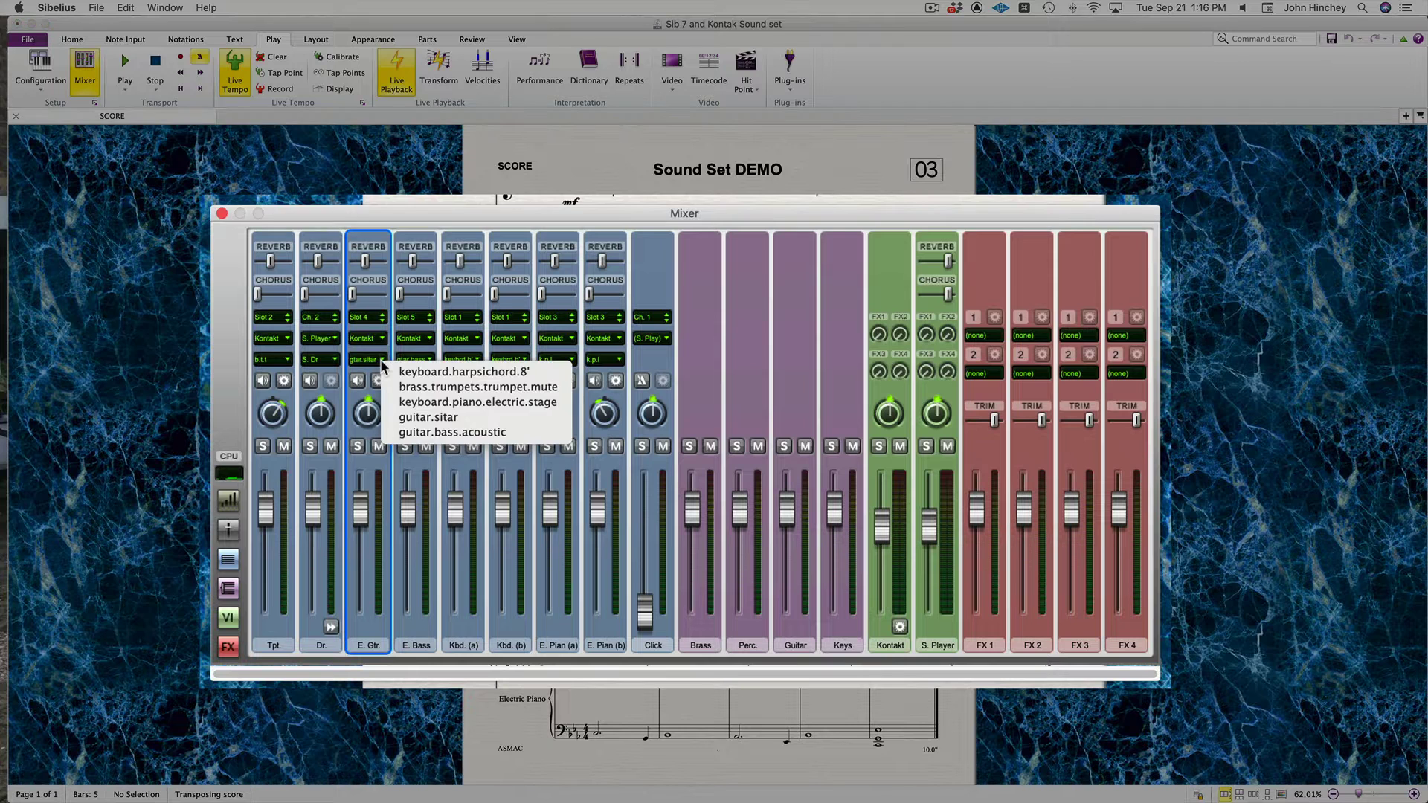
pyautogui.click(415, 370)
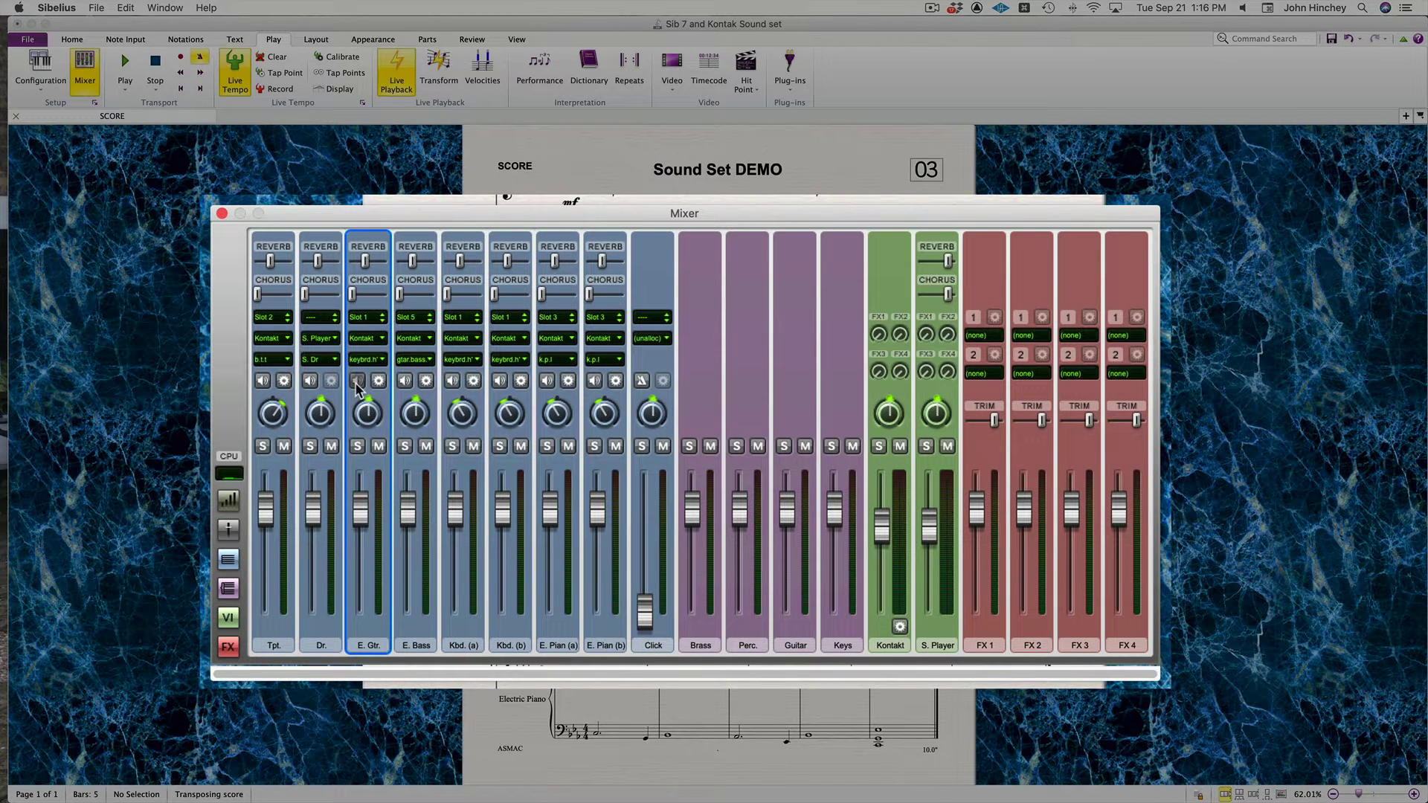
pyautogui.click(222, 214)
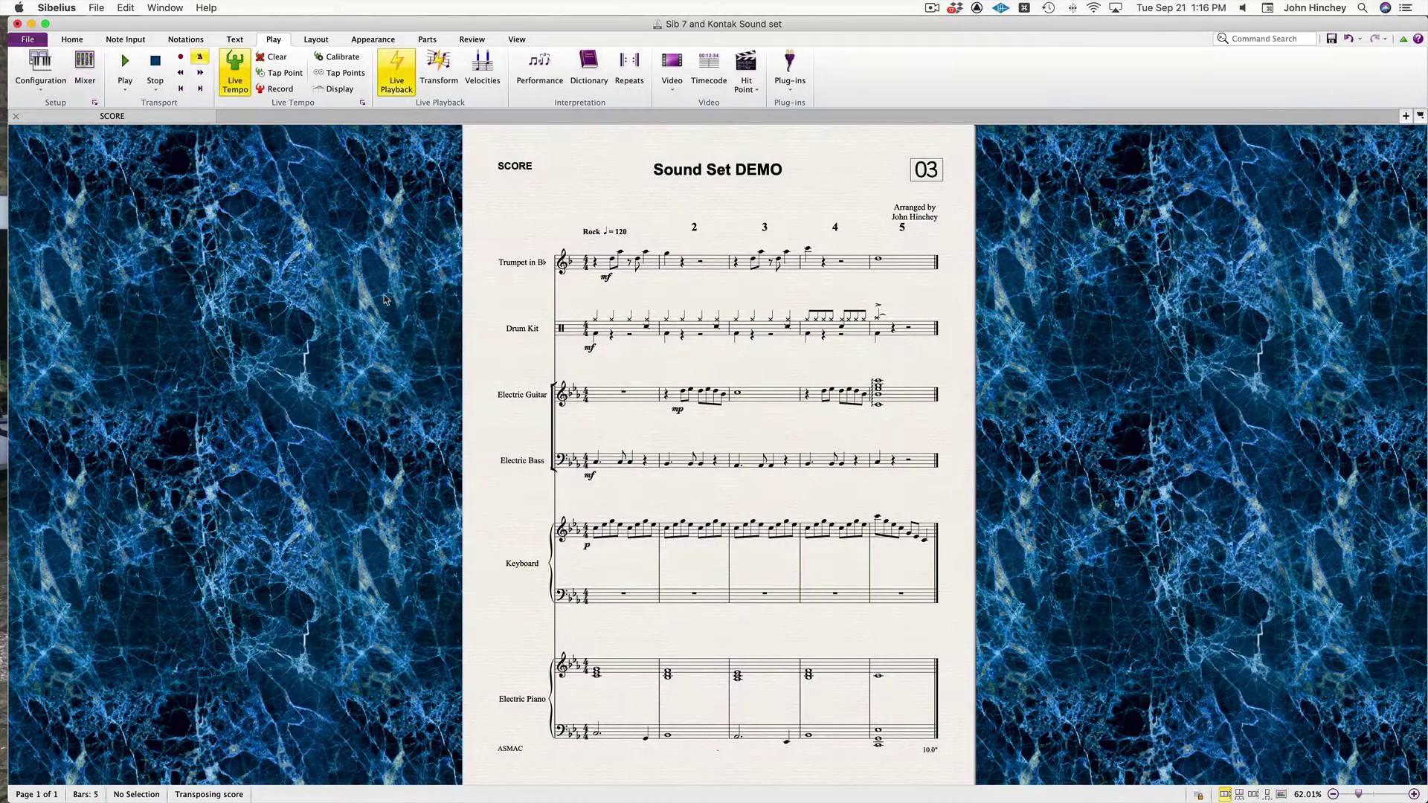
# Play the score from bar 1 of the Electric Guitar staff to about bar 3, then stop.
pyautogui.click(647, 400)
pyautogui.press('space')
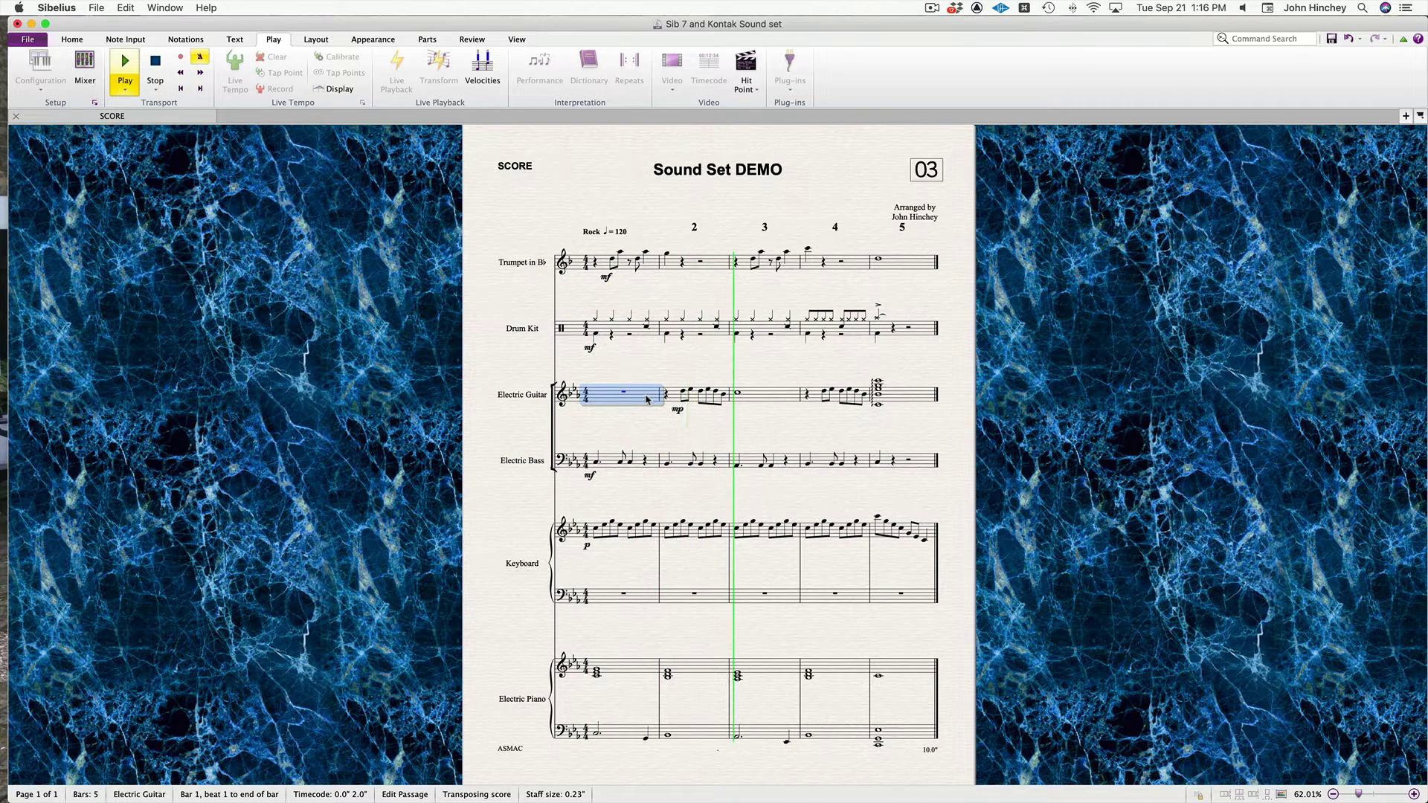
pyautogui.press('space')
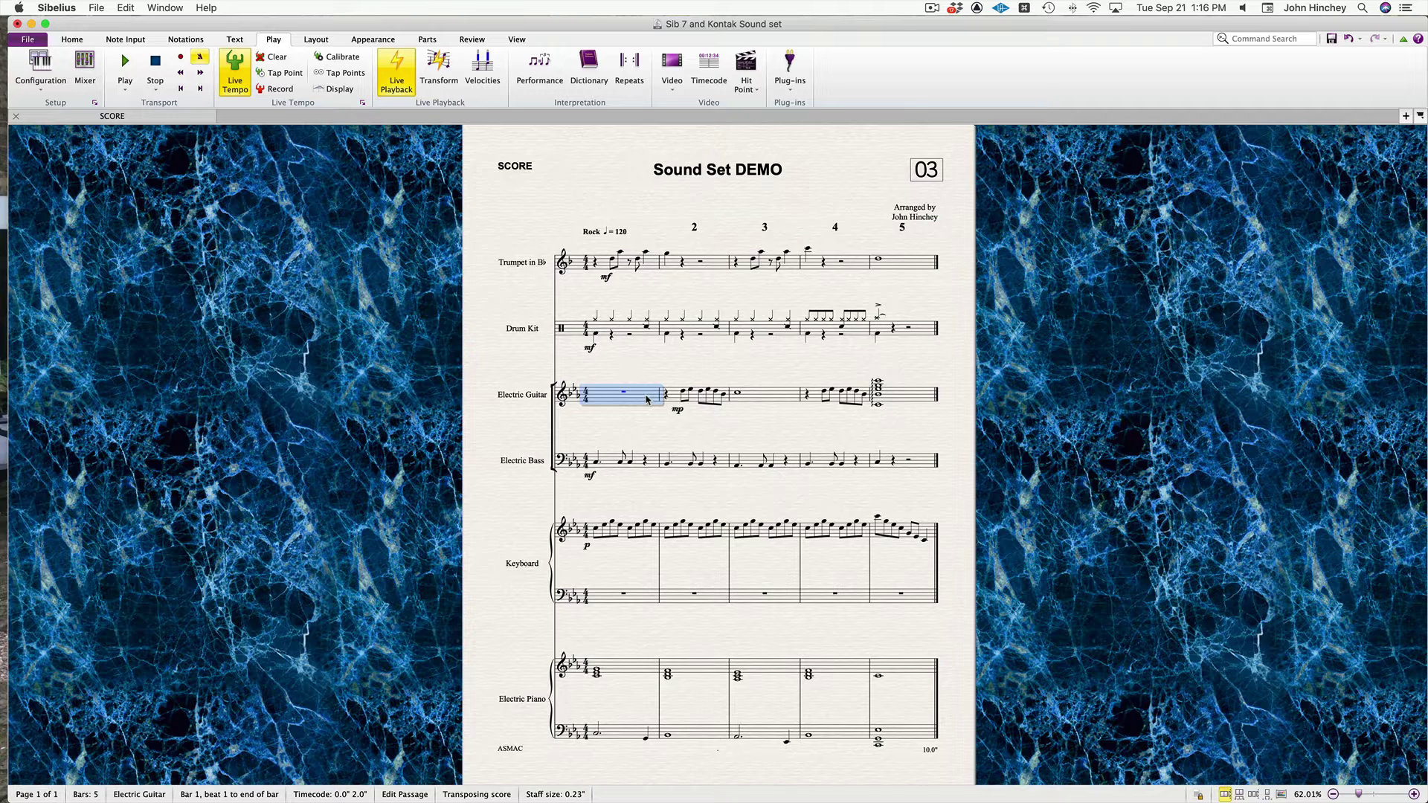